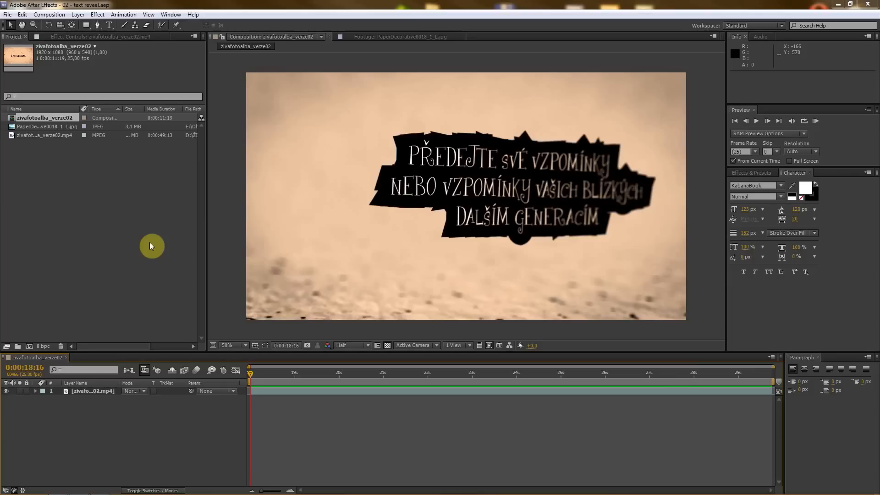
Step: Play the finished zivafotoalba_verze02 text animation and scrub back to its start
{"action": "mouse_move", "coordinate": [252, 370]}
{"action": "left_mouse_down"}
{"action": "mouse_move", "coordinate": [673, 375]}
{"action": "mouse_move", "coordinate": [250, 371]}
{"action": "left_mouse_up"}
{"action": "key", "text": "space"}
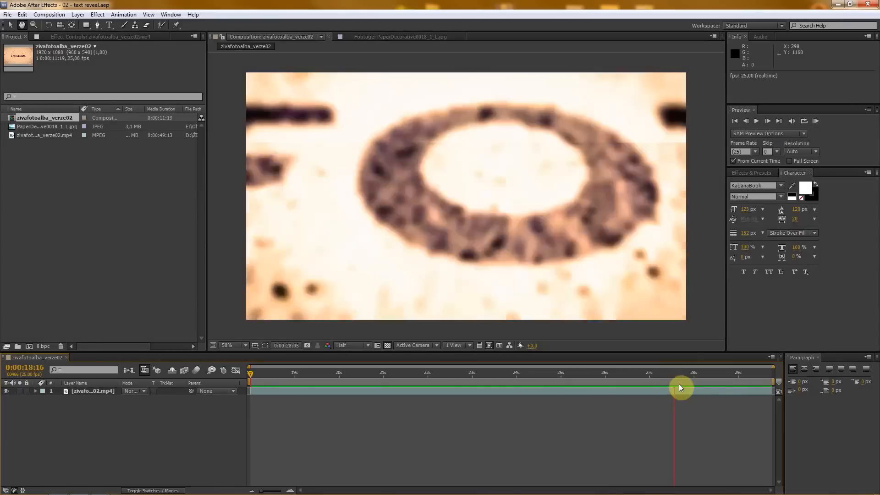
{"action": "left_click", "coordinate": [716, 374]}
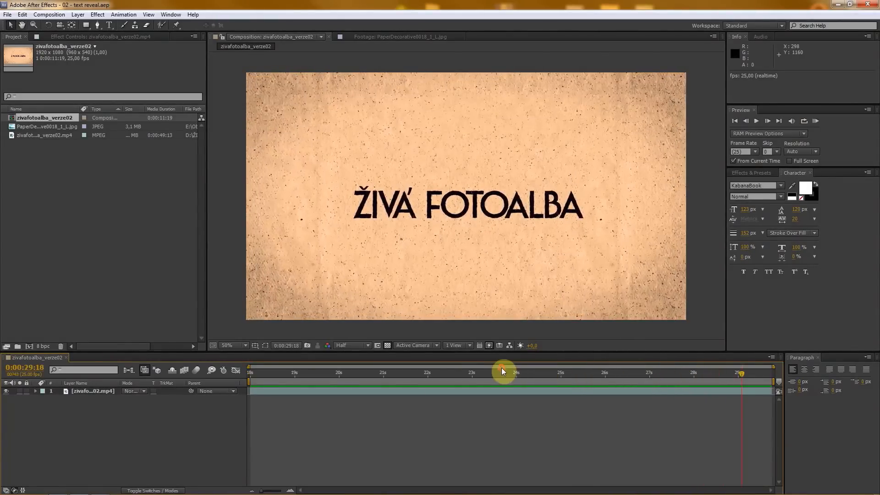
{"action": "left_click_drag", "start_coordinate": [499, 374], "coordinate": [257, 368]}
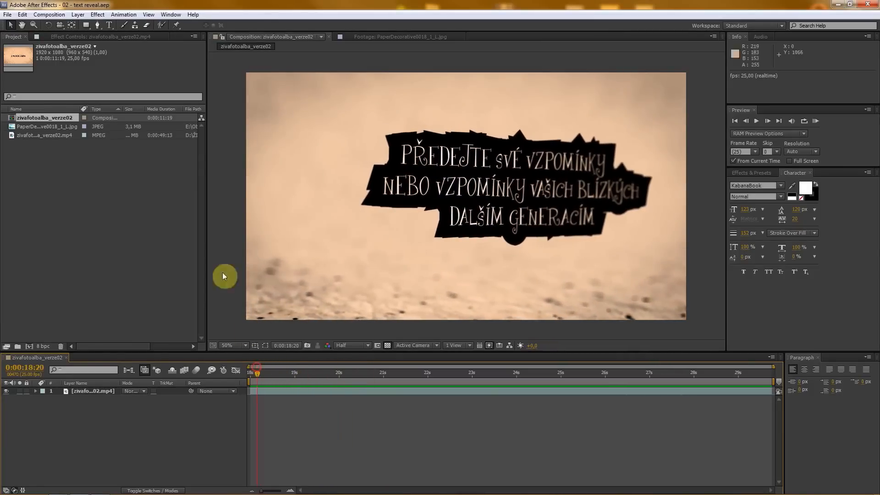
Step: Delete the zivafotoalba_verze02.mp4 footage and the zivafotoalba_verze02 composition from the project
{"action": "left_click", "coordinate": [12, 135]}
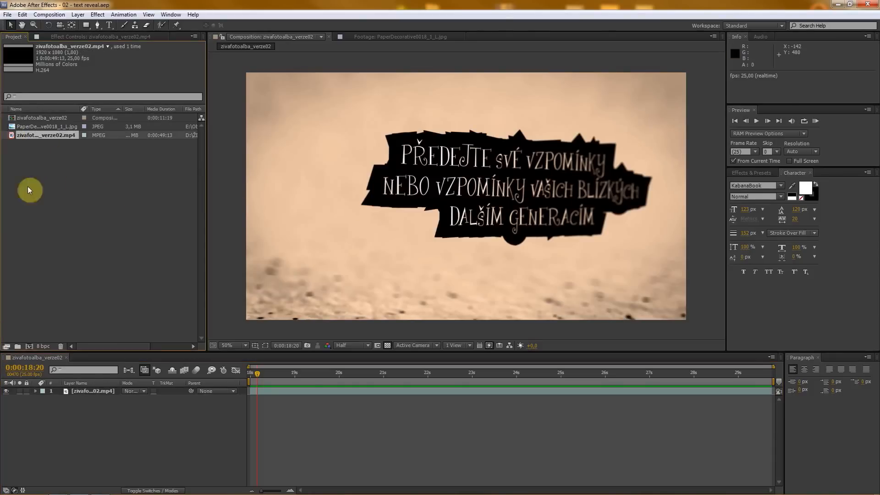
{"action": "key", "text": "Delete"}
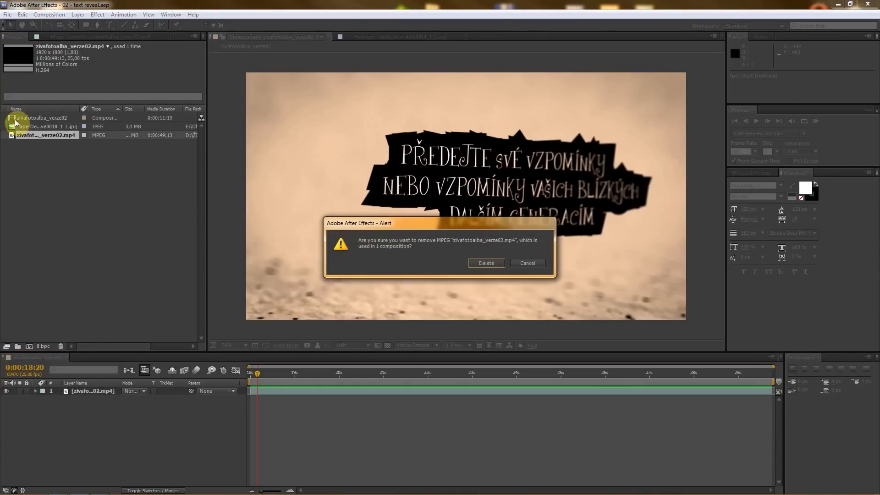
{"action": "left_click", "coordinate": [487, 265]}
{"action": "left_click", "coordinate": [16, 118]}
{"action": "key", "text": "Delete"}
{"action": "left_click", "coordinate": [436, 260]}
Step: Open the PaperDecorative0018_1_L.jpg footage and inspect the paper texture up close
{"action": "left_click", "coordinate": [14, 118]}
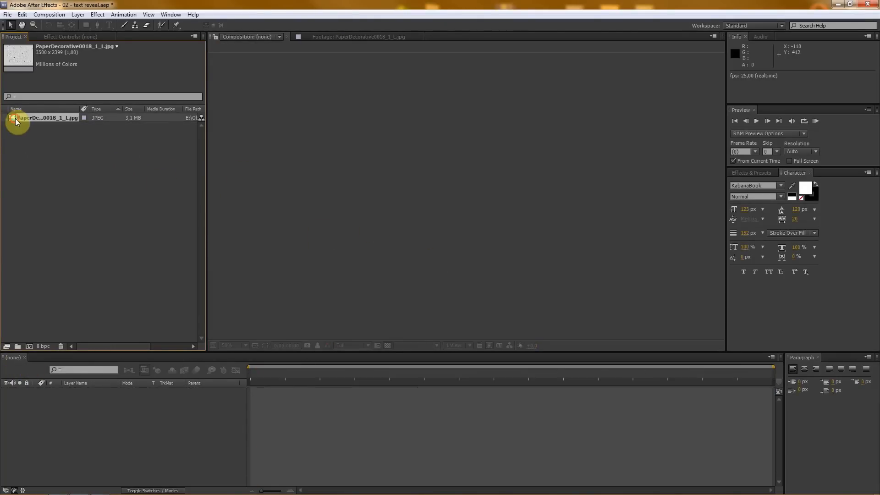
{"action": "double_click", "coordinate": [14, 119]}
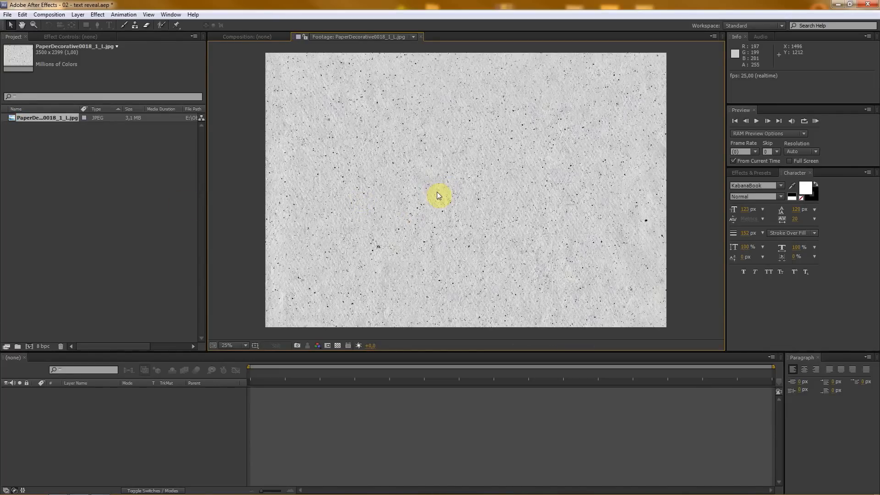
{"action": "scroll", "coordinate": [437, 195], "scroll_direction": "up", "scroll_amount": 2}
{"action": "scroll", "coordinate": [383, 183], "scroll_direction": "up", "scroll_amount": 2}
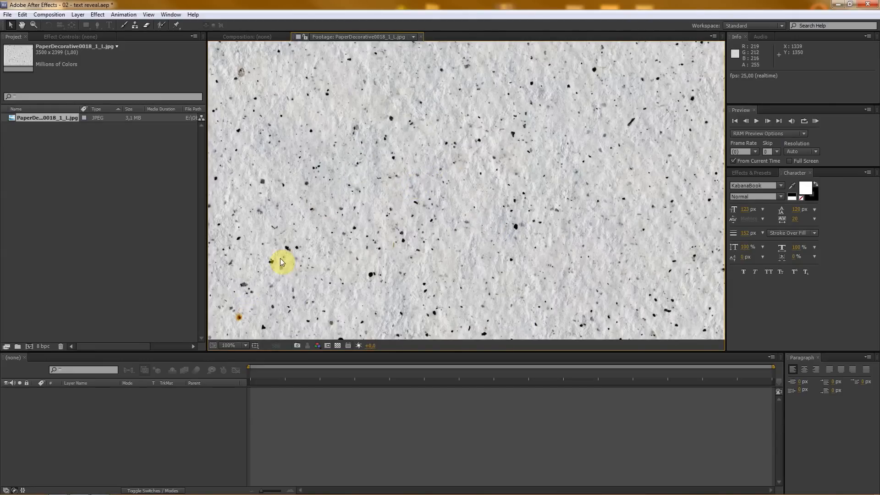
{"action": "scroll", "coordinate": [302, 253], "scroll_direction": "down", "scroll_amount": 4}
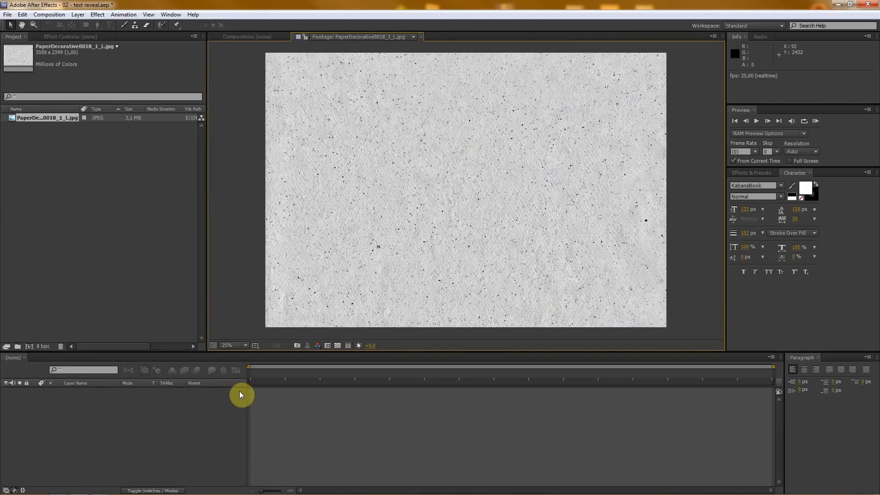
Step: Switch to Opera and open the Decorative Paper category under Paper on the CG Textures site
{"action": "key", "text": "alt+Tab"}
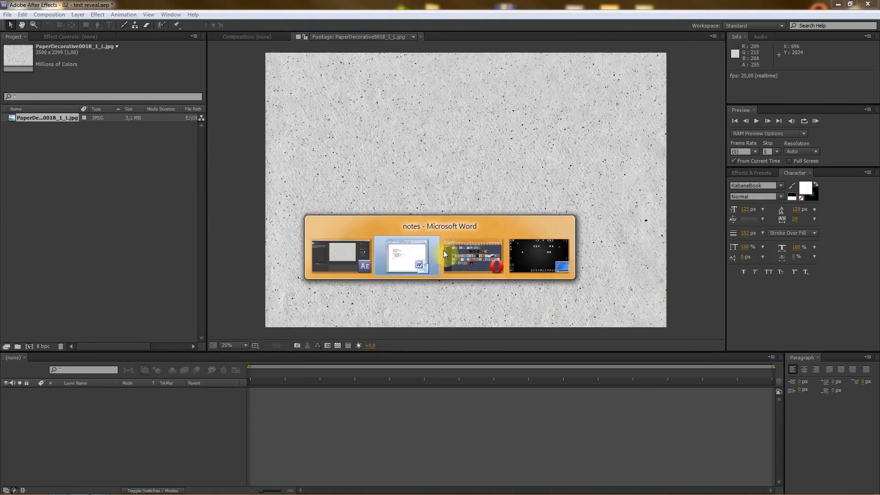
{"action": "left_click", "coordinate": [474, 255]}
{"action": "key", "text": "alt+Tab"}
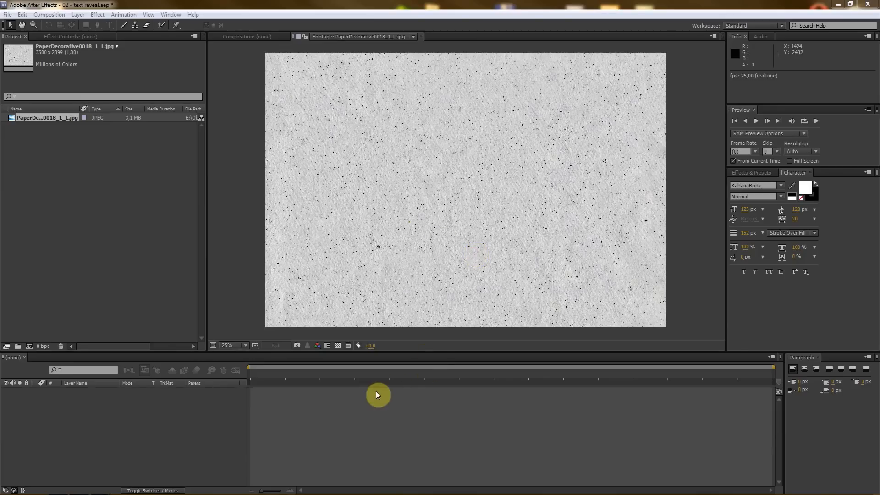
{"action": "key", "text": "alt+Tab"}
{"action": "left_click", "coordinate": [482, 250]}
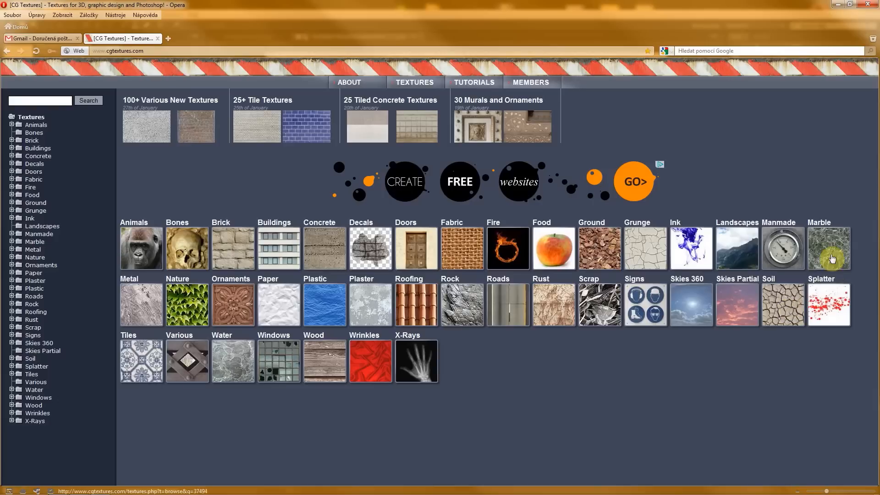
{"action": "left_click", "coordinate": [285, 300]}
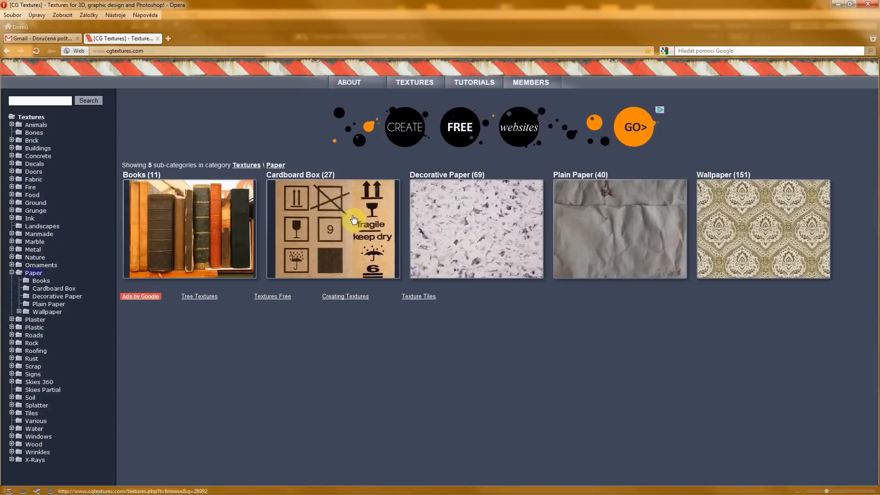
{"action": "left_click", "coordinate": [488, 225]}
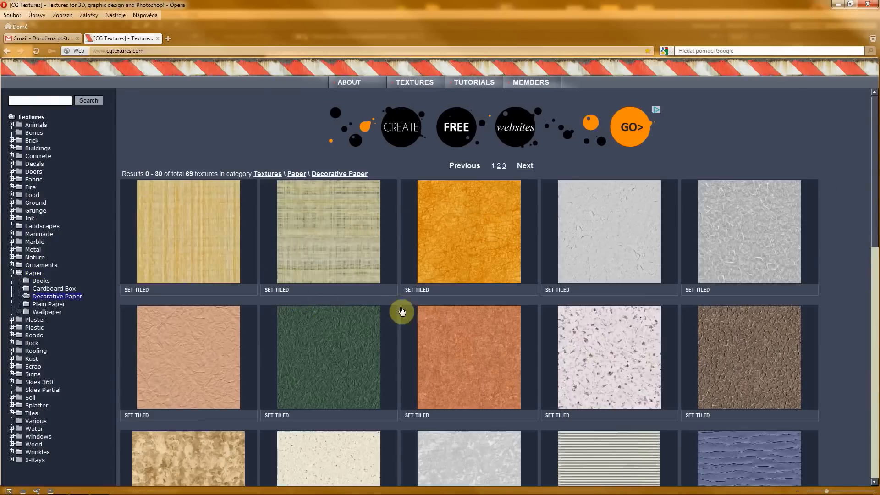
Step: Browse the decorative paper textures and return to After Effects
{"action": "scroll", "coordinate": [402, 311], "scroll_direction": "down", "scroll_amount": 3}
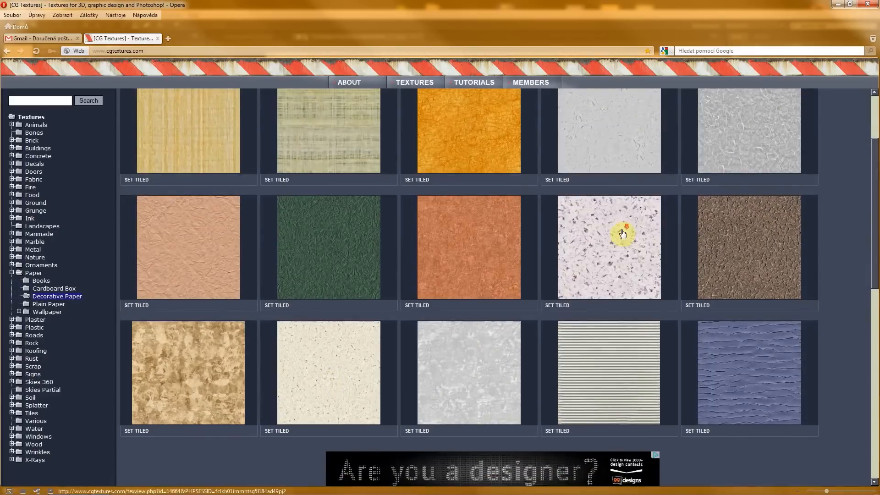
{"action": "scroll", "coordinate": [623, 234], "scroll_direction": "down", "scroll_amount": 10}
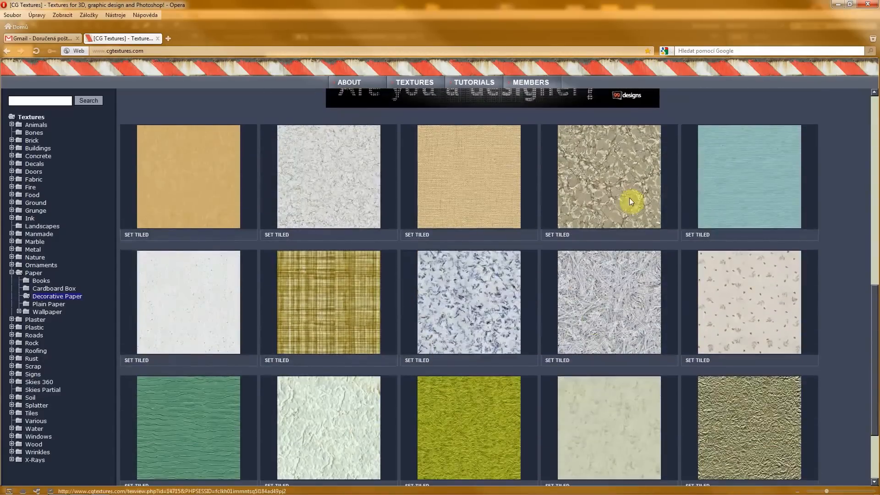
{"action": "scroll", "coordinate": [424, 323], "scroll_direction": "up", "scroll_amount": 7}
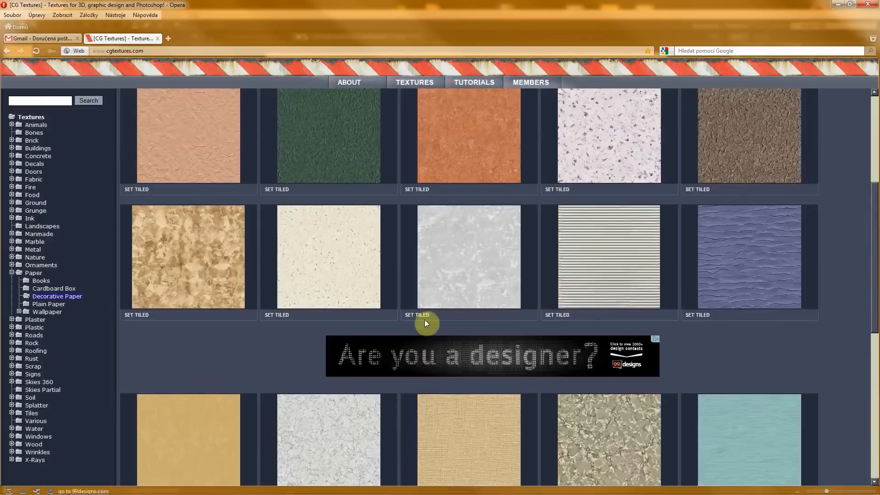
{"action": "scroll", "coordinate": [424, 320], "scroll_direction": "up", "scroll_amount": 5}
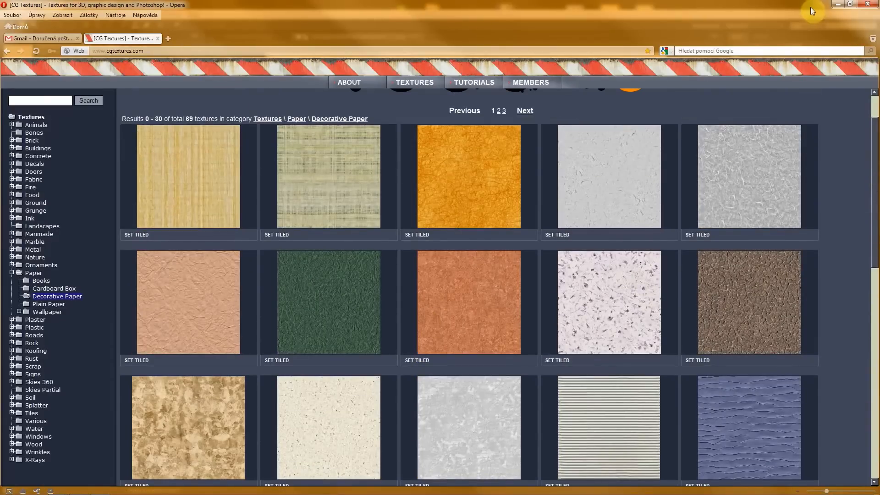
{"action": "left_click", "coordinate": [839, 4]}
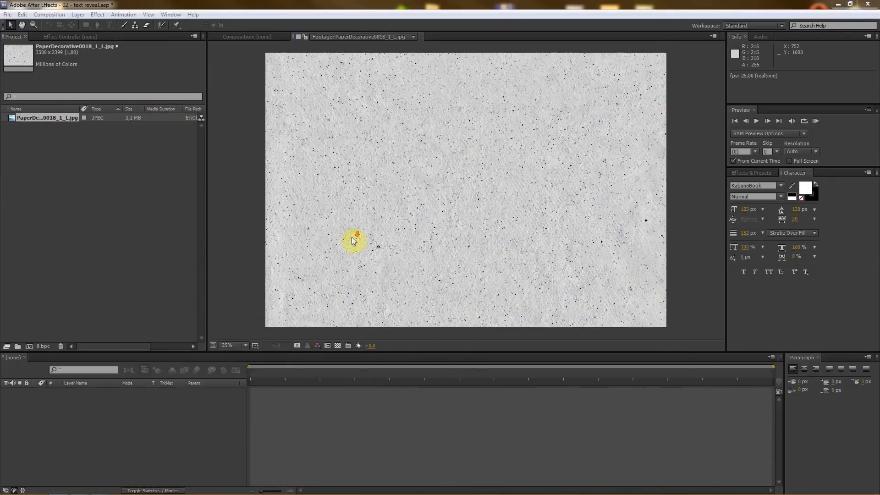
Step: Close the paper texture's footage view, enlarge the timeline area and deselect the project item
{"action": "left_click", "coordinate": [421, 36]}
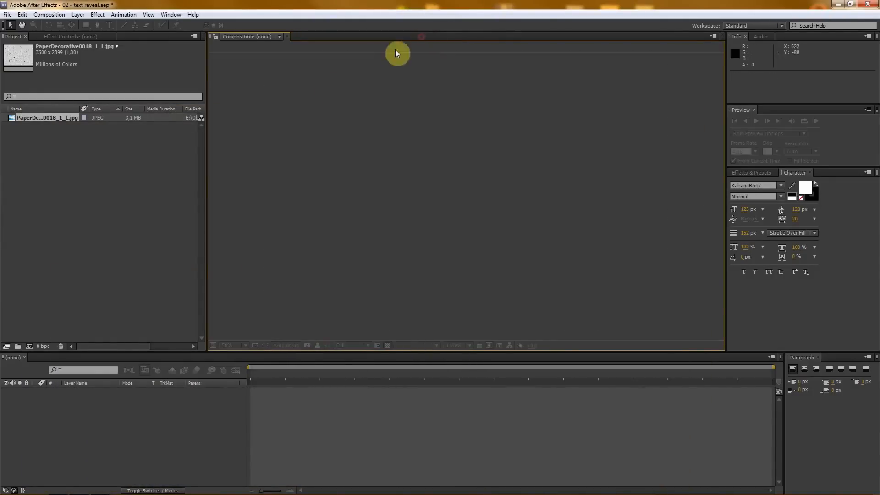
{"action": "left_click_drag", "start_coordinate": [213, 356], "coordinate": [230, 309]}
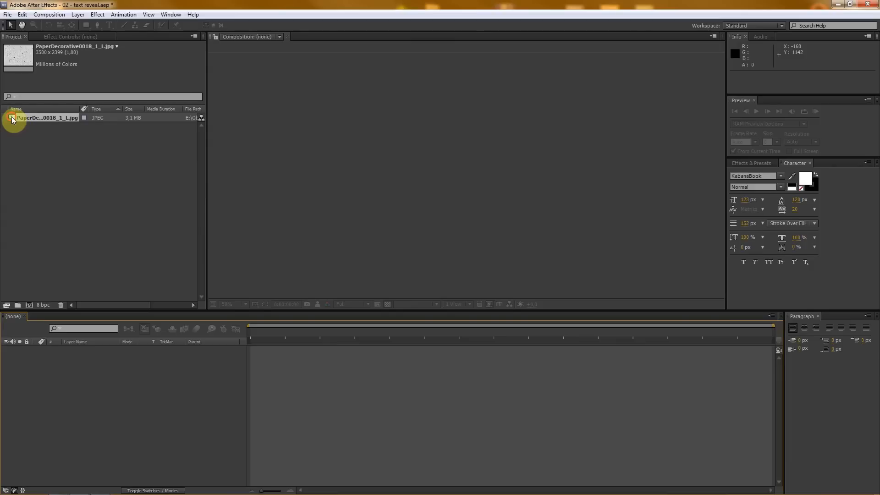
{"action": "left_click", "coordinate": [45, 156]}
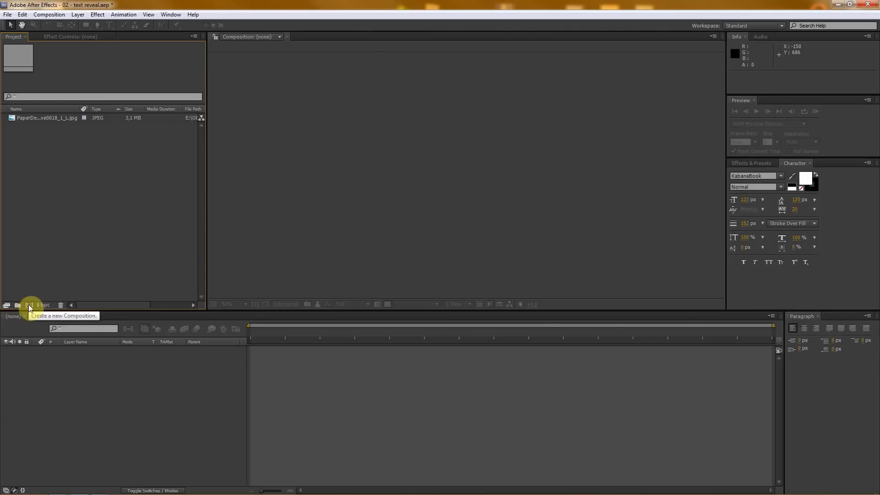
Step: Create a 1280 x 720 composition named TEXT at 24 frames per second and re-enable viewer refresh
{"action": "left_click", "coordinate": [49, 15]}
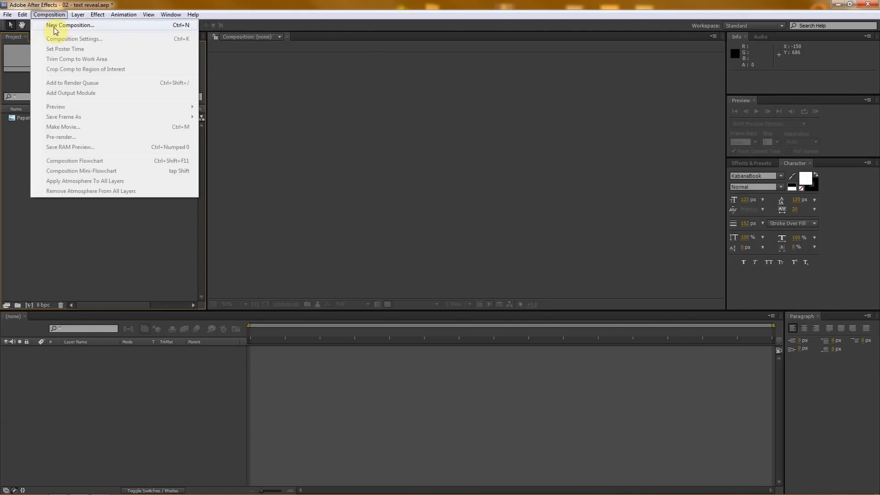
{"action": "left_click", "coordinate": [54, 27]}
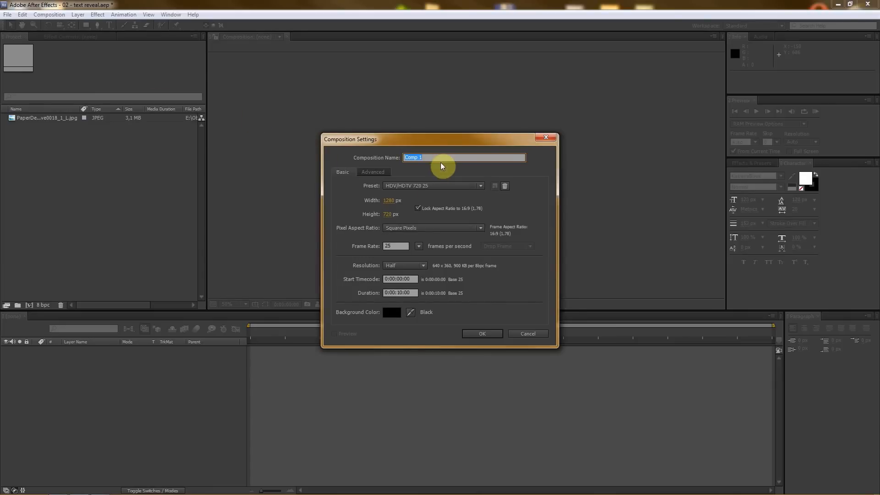
{"action": "left_click", "coordinate": [444, 157]}
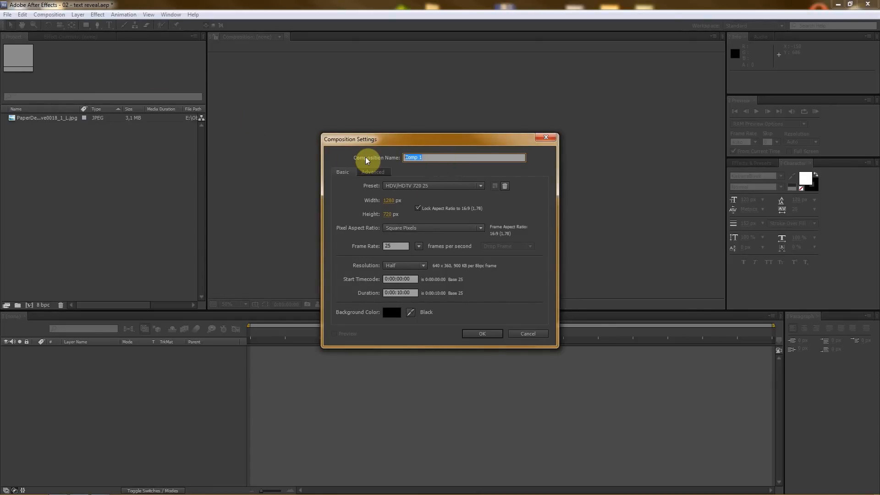
{"action": "type", "text": "TEXT"}
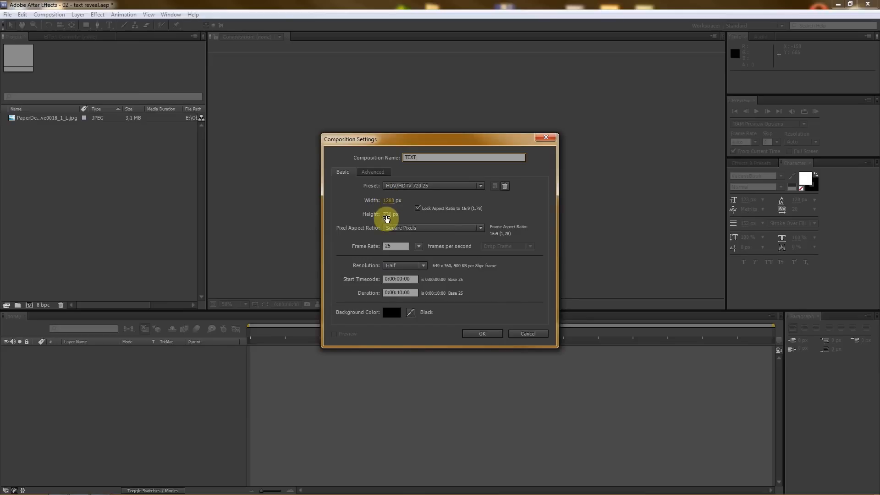
{"action": "double_click", "coordinate": [395, 245]}
{"action": "type", "text": "24"}
{"action": "double_click", "coordinate": [396, 248]}
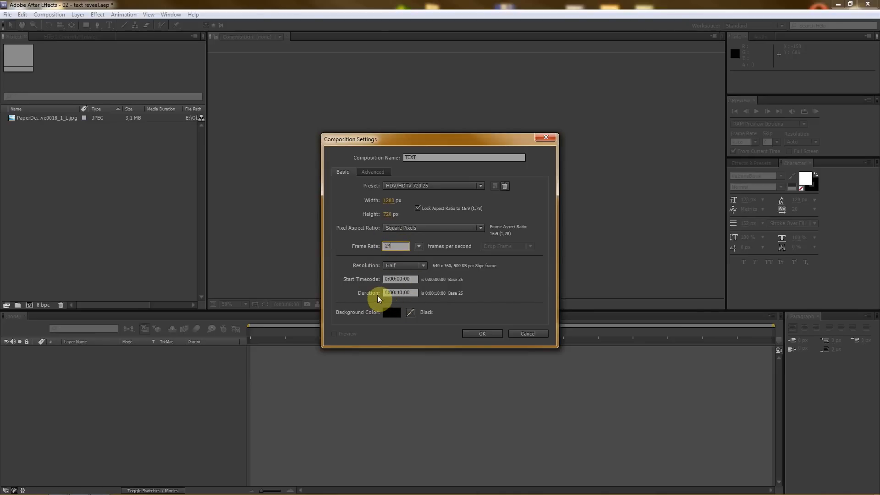
{"action": "left_click", "coordinate": [491, 334]}
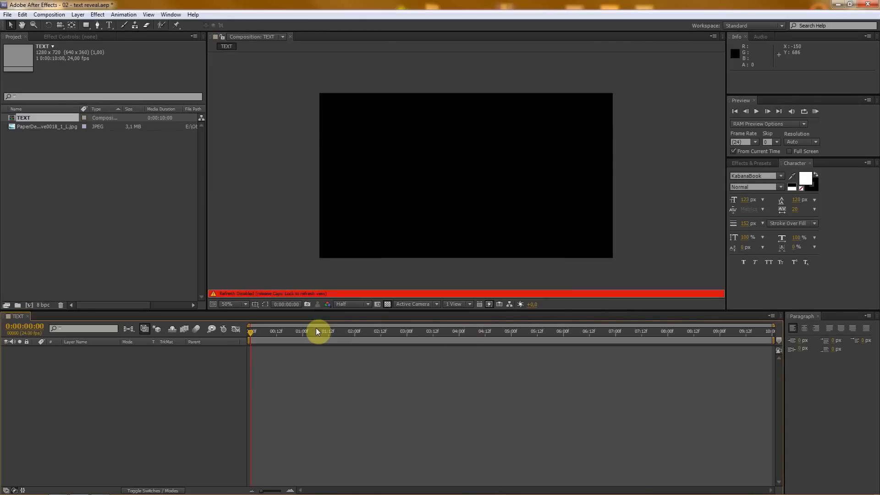
{"action": "key", "text": "Caps_Lock"}
{"action": "mouse_move", "coordinate": [255, 331]}
{"action": "left_mouse_down"}
{"action": "mouse_move", "coordinate": [332, 330]}
{"action": "mouse_move", "coordinate": [265, 332]}
{"action": "left_mouse_up"}
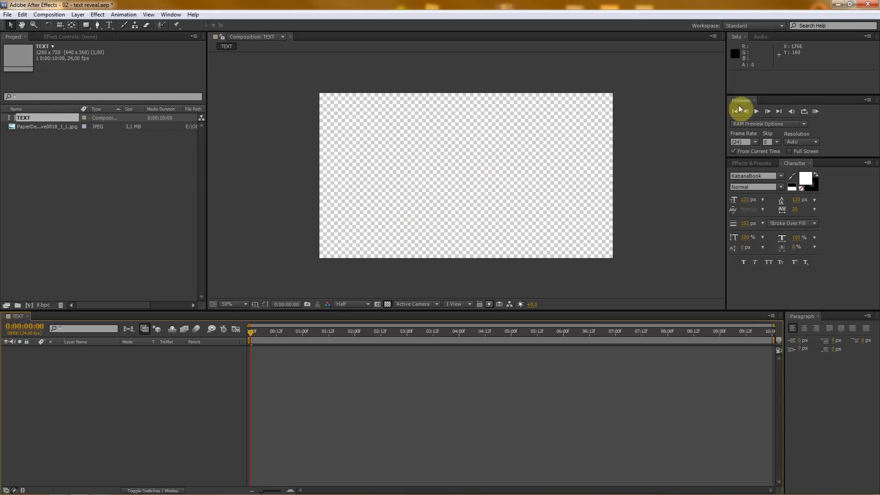
Step: Add a text layer reading FILMOFON to the TEXT composition and make more room for the preview controls above the character settings
{"action": "left_click", "coordinate": [110, 25]}
{"action": "left_click", "coordinate": [402, 173]}
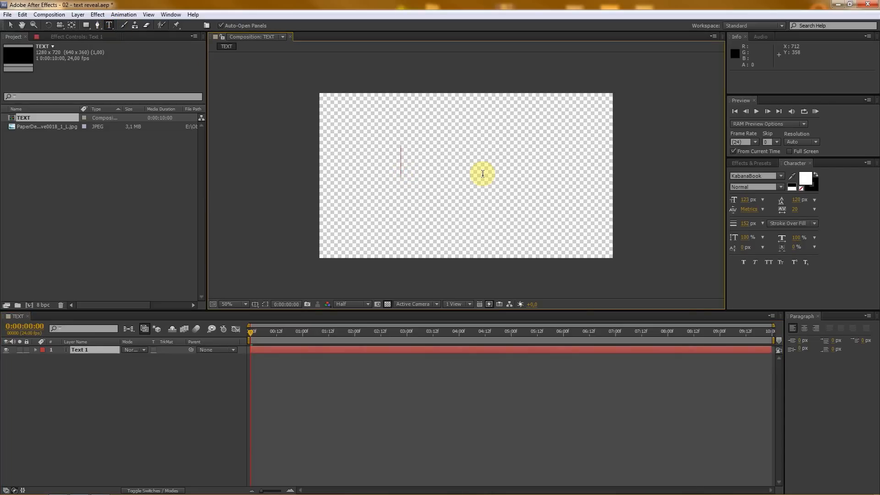
{"action": "type", "text": "Effec"}
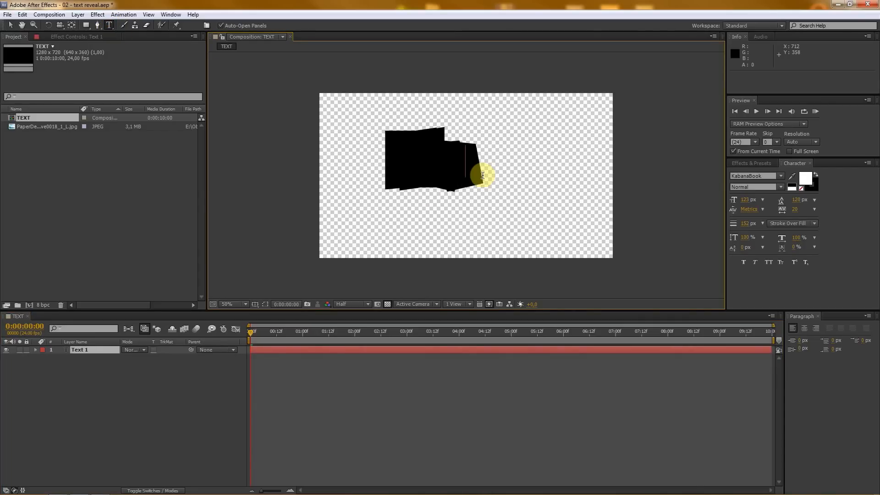
{"action": "type", "text": "OBOT"}
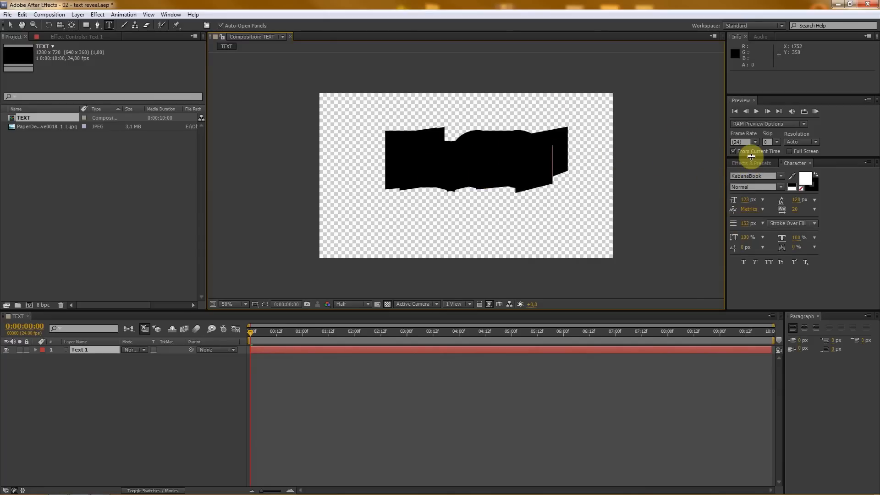
{"action": "left_click_drag", "start_coordinate": [752, 162], "coordinate": [752, 171]}
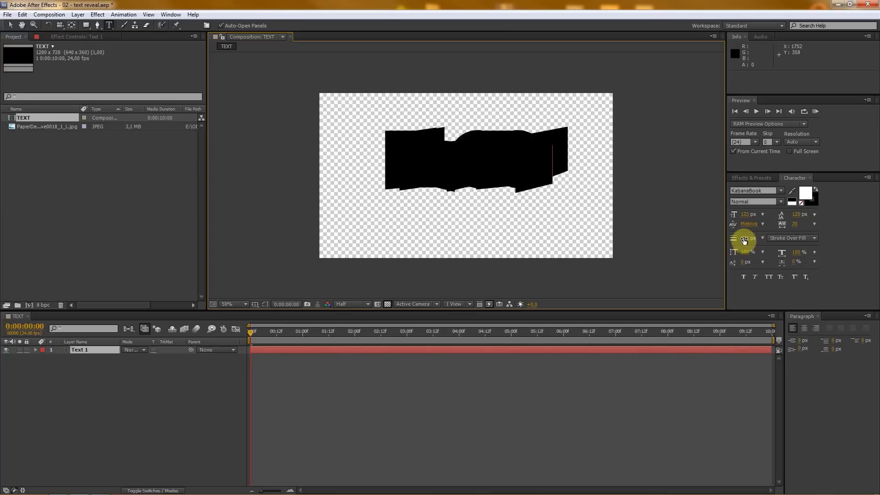
{"action": "left_click_drag", "start_coordinate": [748, 240], "coordinate": [565, 241]}
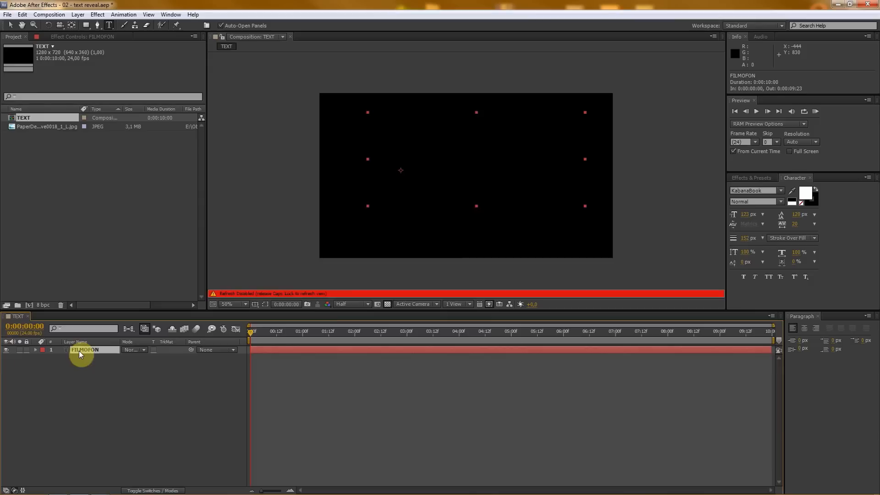
{"action": "key", "text": "Caps_Lock"}
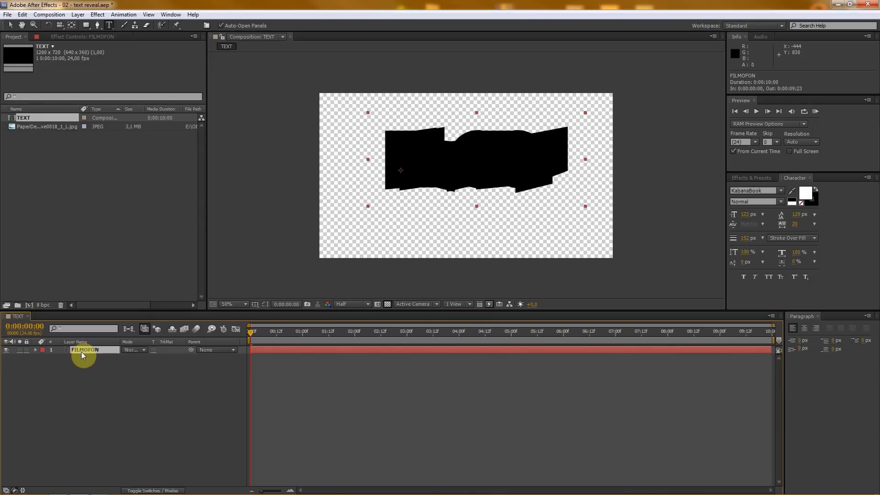
Step: Set the FILMOFON text's stroke width to 0 px and its fill colour to black
{"action": "left_click", "coordinate": [746, 239]}
{"action": "type", "text": "0"}
{"action": "key", "text": "Return"}
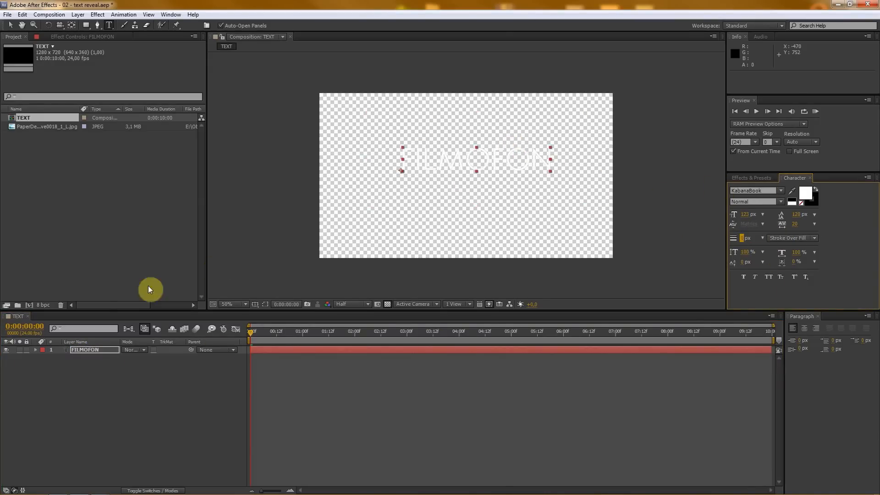
{"action": "left_click", "coordinate": [805, 194]}
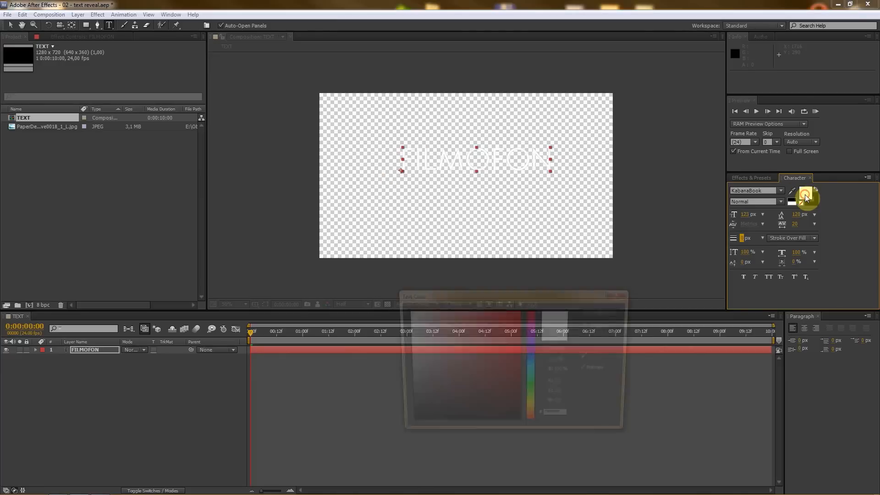
{"action": "left_click_drag", "start_coordinate": [452, 380], "coordinate": [360, 452]}
{"action": "left_click", "coordinate": [612, 317]}
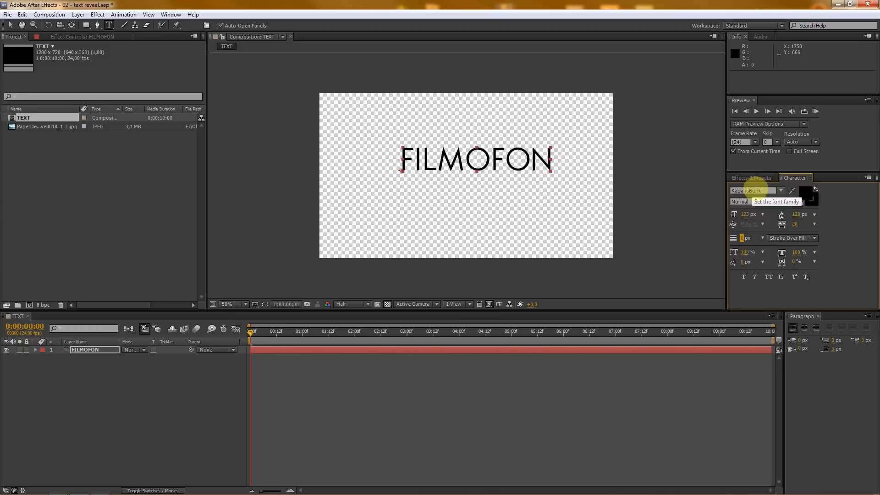
Step: Set the title in KabanaBold at 144 px and move it to about 242, 404 in the frame
{"action": "left_click", "coordinate": [781, 189]}
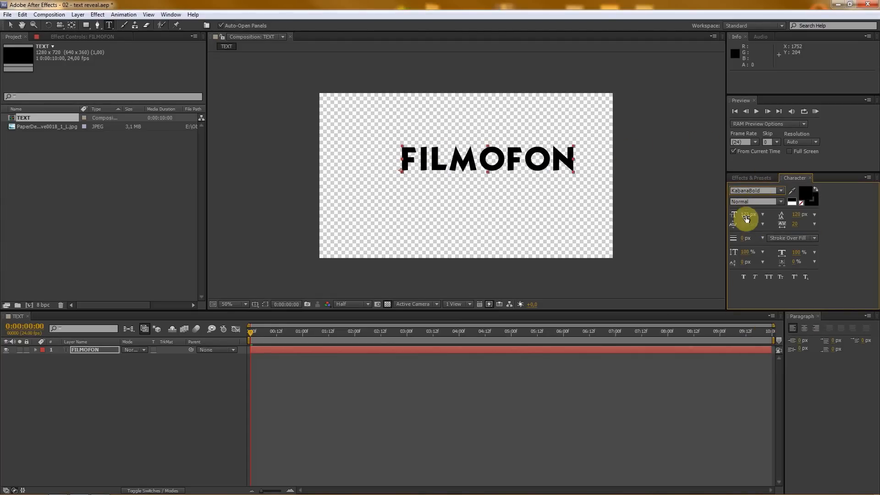
{"action": "left_click_drag", "start_coordinate": [749, 215], "coordinate": [753, 215]}
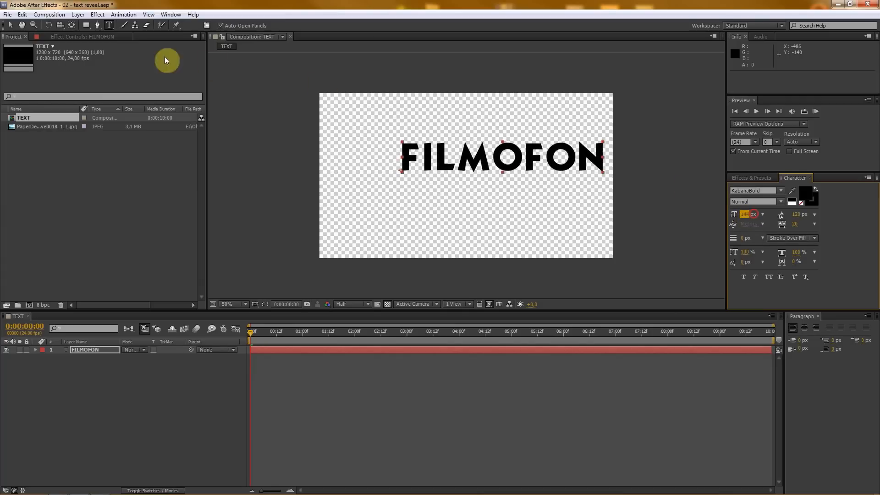
{"action": "left_click", "coordinate": [10, 25]}
{"action": "left_click_drag", "start_coordinate": [551, 158], "coordinate": [525, 173]}
Step: Enlarge the composition viewer area and extend the title to read FILMOFON.cz
{"action": "left_click_drag", "start_coordinate": [484, 310], "coordinate": [483, 361]}
{"action": "scroll", "coordinate": [491, 224], "scroll_direction": "up", "scroll_amount": 1}
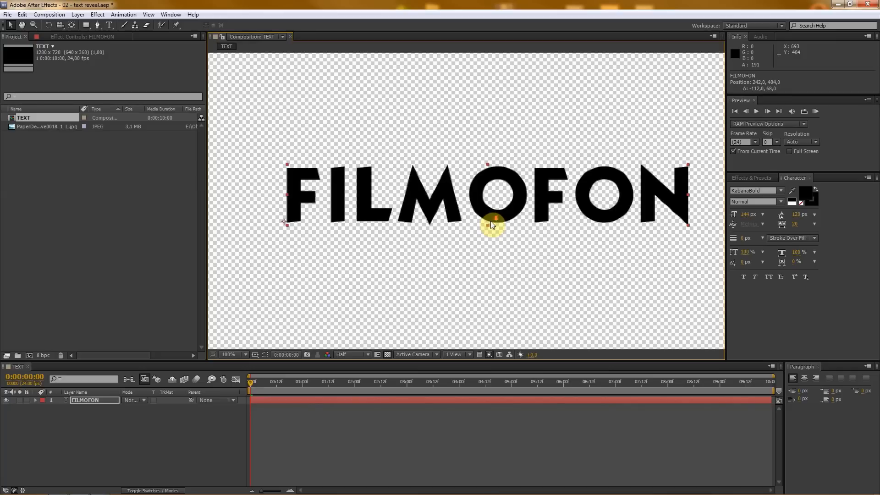
{"action": "scroll", "coordinate": [490, 221], "scroll_direction": "down", "scroll_amount": 1}
{"action": "left_click_drag", "start_coordinate": [346, 363], "coordinate": [344, 356]}
{"action": "left_click", "coordinate": [109, 25]}
{"action": "left_click", "coordinate": [574, 192]}
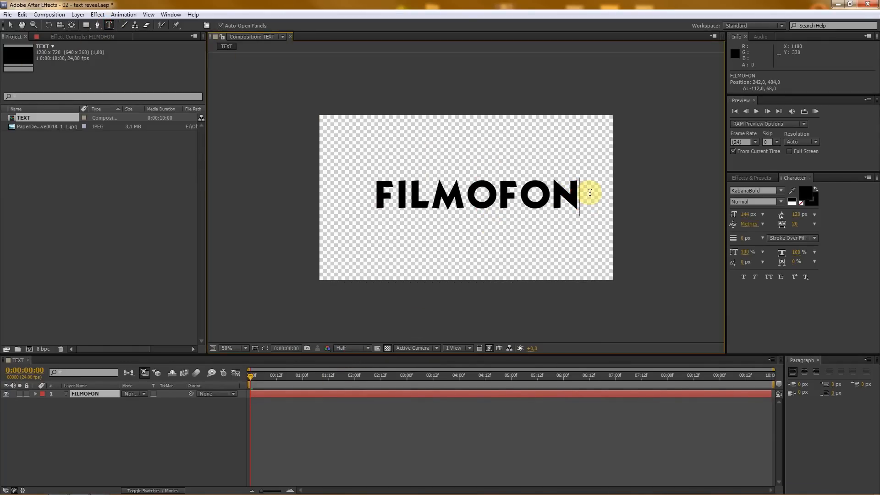
{"action": "type", "text": ".cz"}
Step: Scale the FILMOFON.cz title down to fit the frame, place it at about 254, 394 and deselect it
{"action": "left_click", "coordinate": [10, 25]}
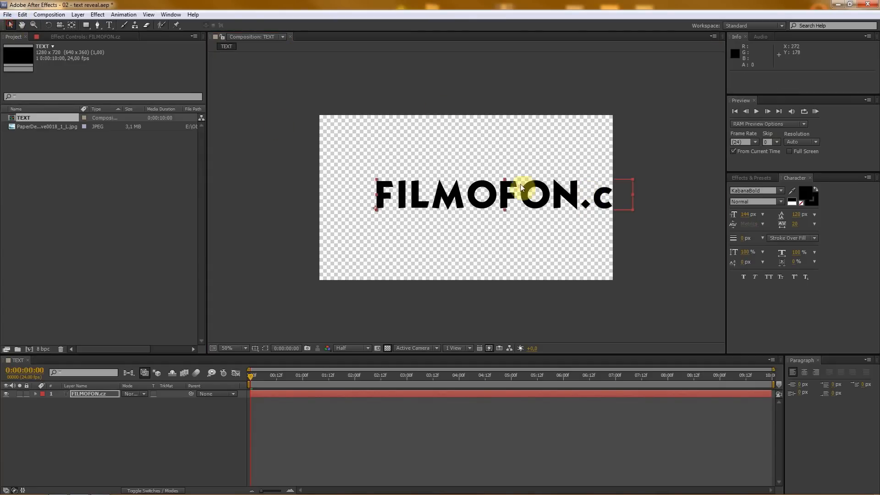
{"action": "left_click_drag", "start_coordinate": [560, 194], "coordinate": [527, 195]}
{"action": "left_click_drag", "start_coordinate": [598, 180], "coordinate": [564, 188]}
{"action": "left_click_drag", "start_coordinate": [457, 196], "coordinate": [485, 200]}
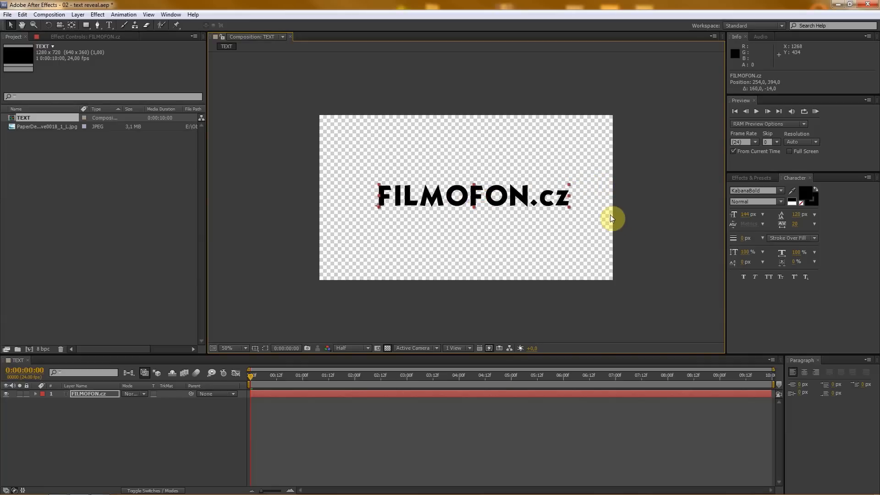
{"action": "left_click", "coordinate": [160, 419]}
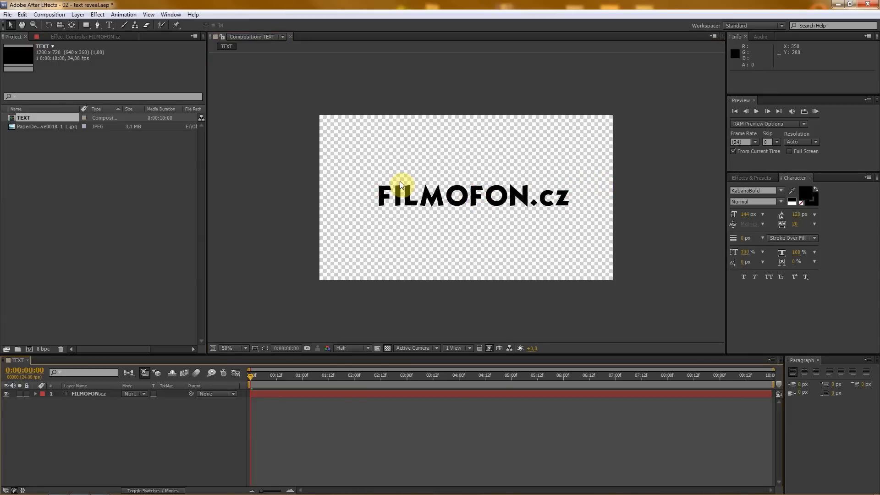
Step: Create a new composition from TEXT so that it is nested as a layer, and enlarge the timeline area
{"action": "left_click", "coordinate": [22, 145]}
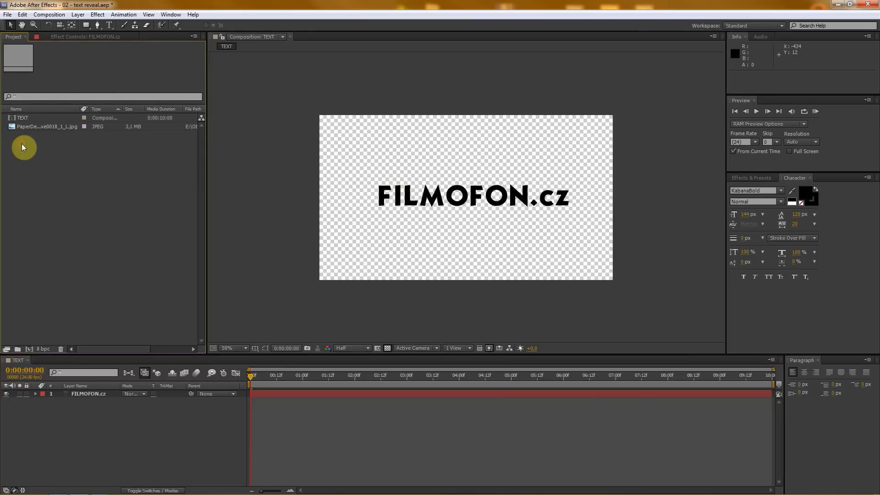
{"action": "left_click", "coordinate": [18, 118]}
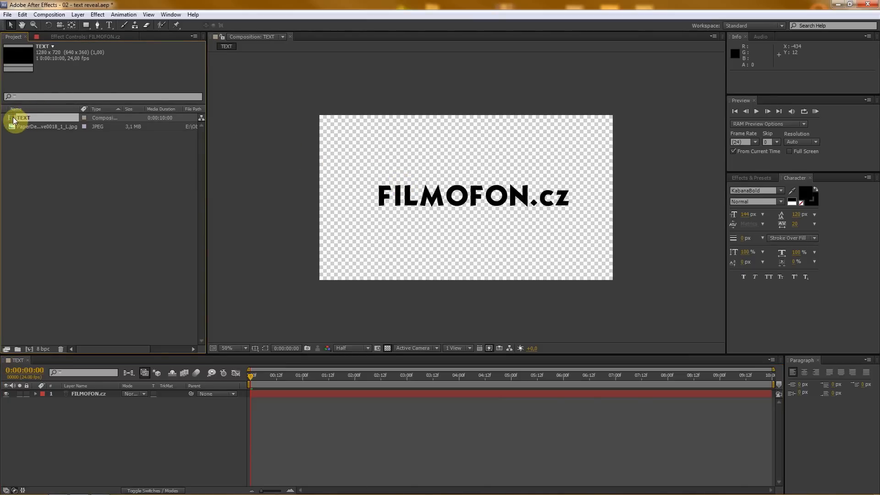
{"action": "left_click_drag", "start_coordinate": [13, 119], "coordinate": [28, 348]}
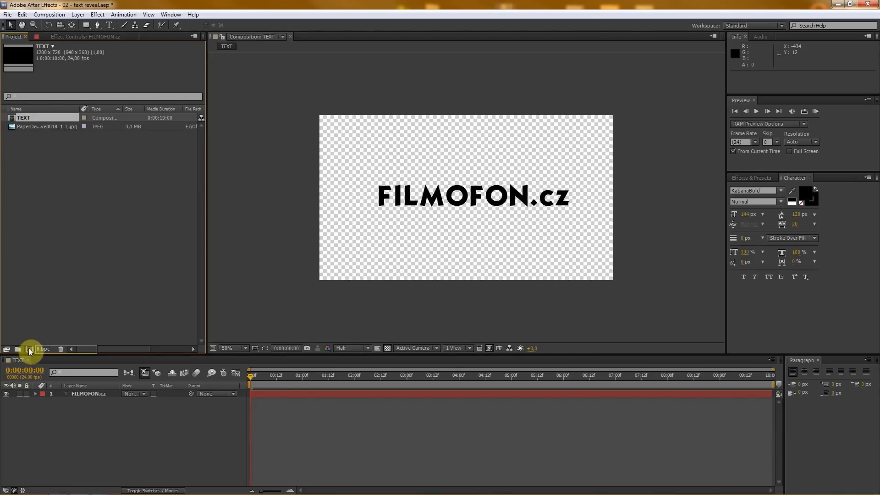
{"action": "left_click_drag", "start_coordinate": [86, 356], "coordinate": [85, 319]}
{"action": "left_click", "coordinate": [98, 373]}
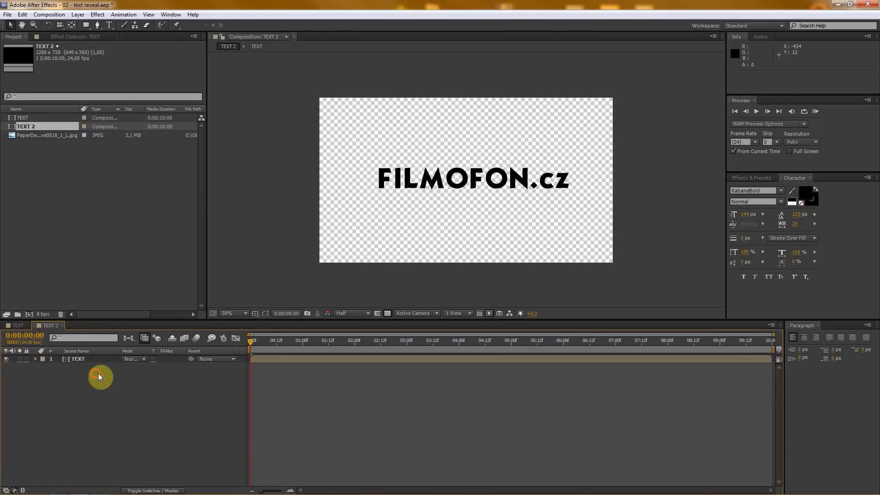
Step: Move the current time to frame 9 and rename the new composition as final comp
{"action": "left_click_drag", "start_coordinate": [308, 341], "coordinate": [262, 341]}
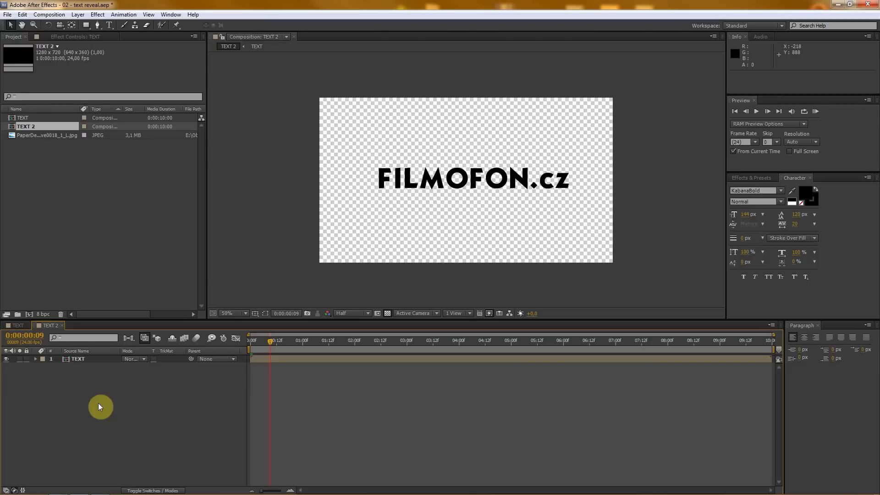
{"action": "key", "text": "ctrl+k"}
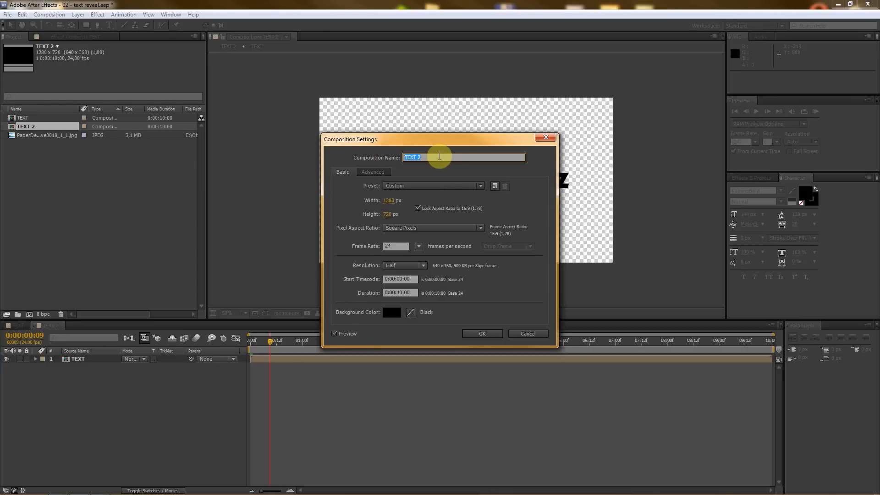
{"action": "type", "text": "final comp"}
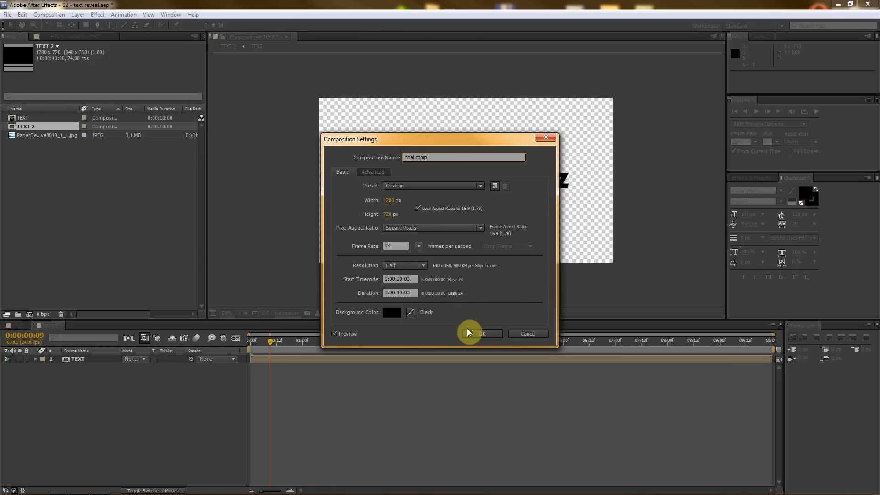
{"action": "left_click", "coordinate": [483, 334]}
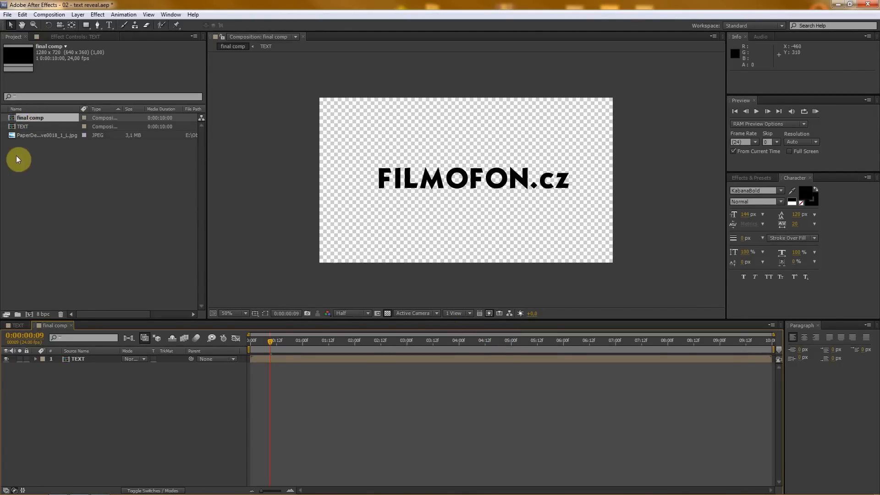
Step: Add the PaperDecorative0018_1_L.jpg texture to final comp beneath the TEXT layer and inspect the title against it
{"action": "left_click", "coordinate": [22, 127]}
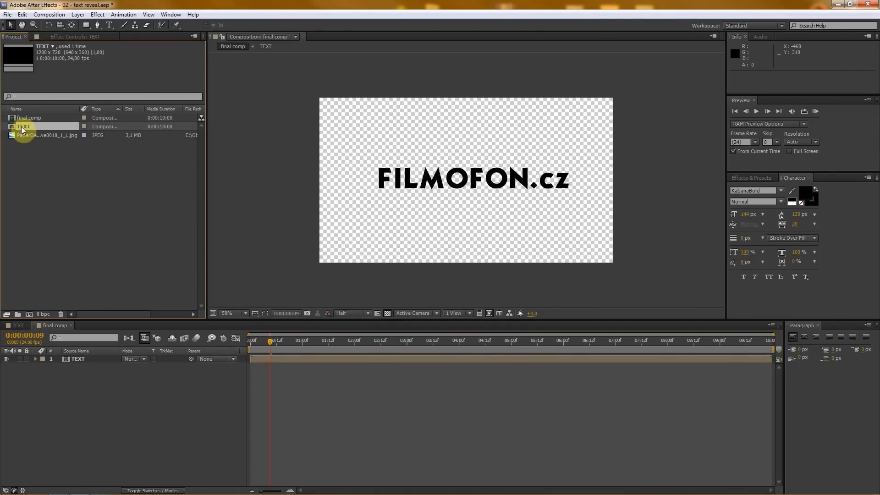
{"action": "left_click", "coordinate": [70, 388]}
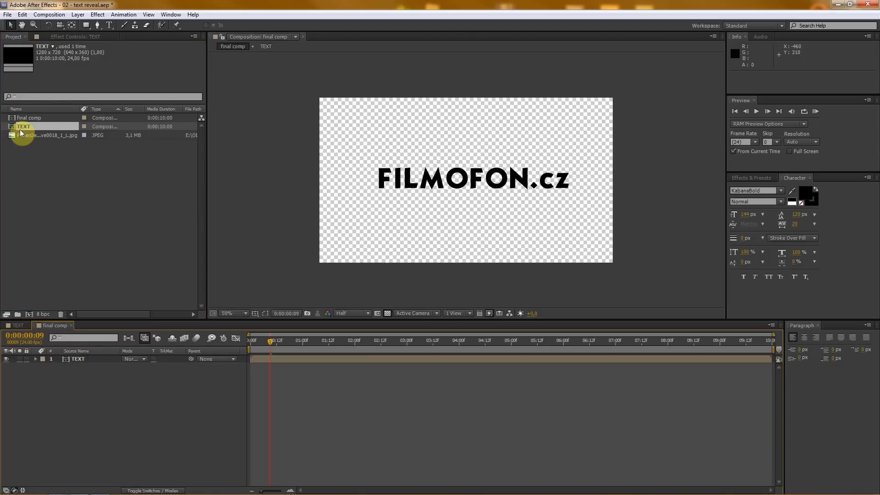
{"action": "left_click", "coordinate": [24, 150]}
{"action": "left_click_drag", "start_coordinate": [30, 135], "coordinate": [109, 459]}
{"action": "scroll", "coordinate": [499, 226], "scroll_direction": "up", "scroll_amount": 1}
{"action": "scroll", "coordinate": [501, 226], "scroll_direction": "down", "scroll_amount": 1}
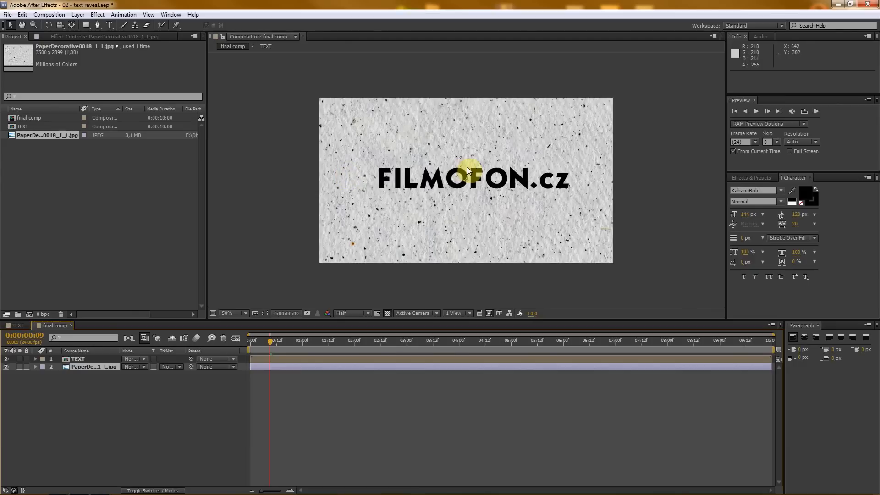
{"action": "scroll", "coordinate": [468, 169], "scroll_direction": "up", "scroll_amount": 1}
{"action": "scroll", "coordinate": [468, 169], "scroll_direction": "down", "scroll_amount": 1}
{"action": "scroll", "coordinate": [467, 169], "scroll_direction": "up", "scroll_amount": 1}
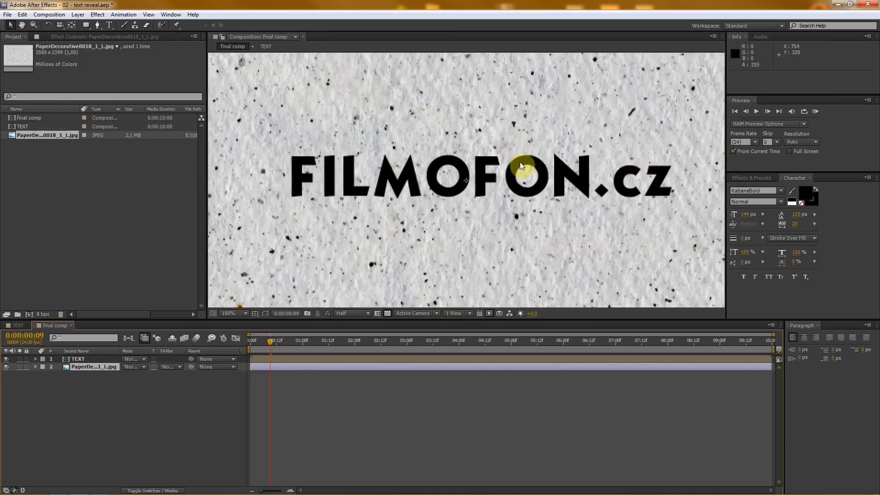
Step: Open the nested TEXT composition and set the title's fill colour to dark navy 030622
{"action": "left_click", "coordinate": [66, 359]}
{"action": "double_click", "coordinate": [67, 360]}
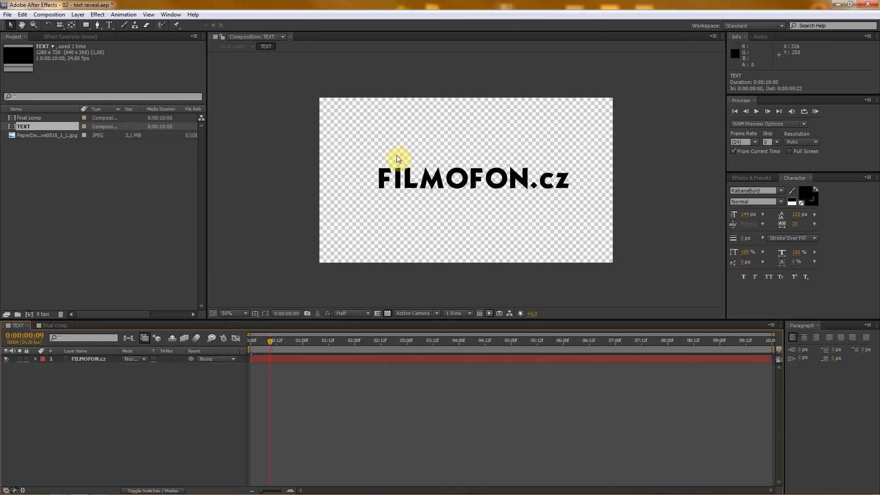
{"action": "key", "text": "slash"}
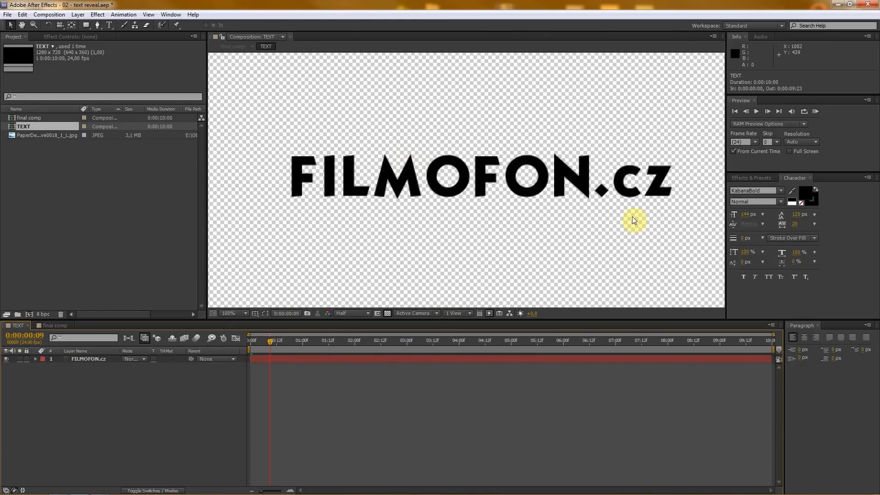
{"action": "left_click", "coordinate": [81, 360]}
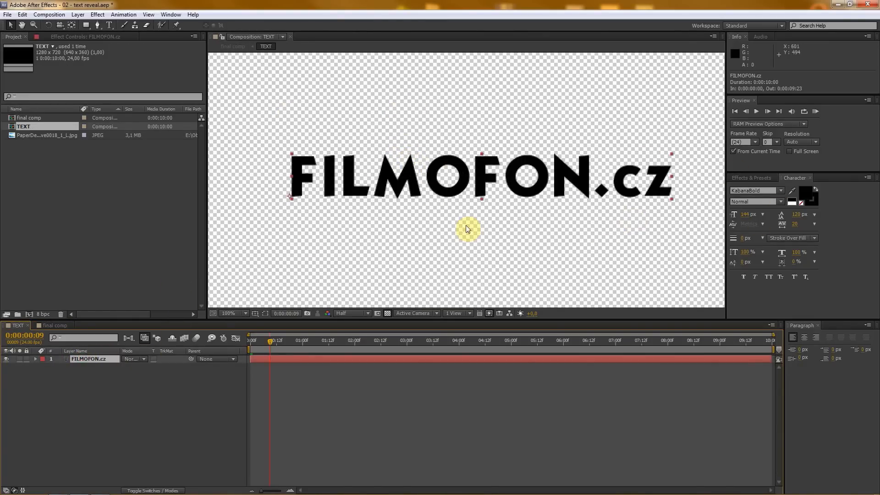
{"action": "left_click", "coordinate": [806, 193]}
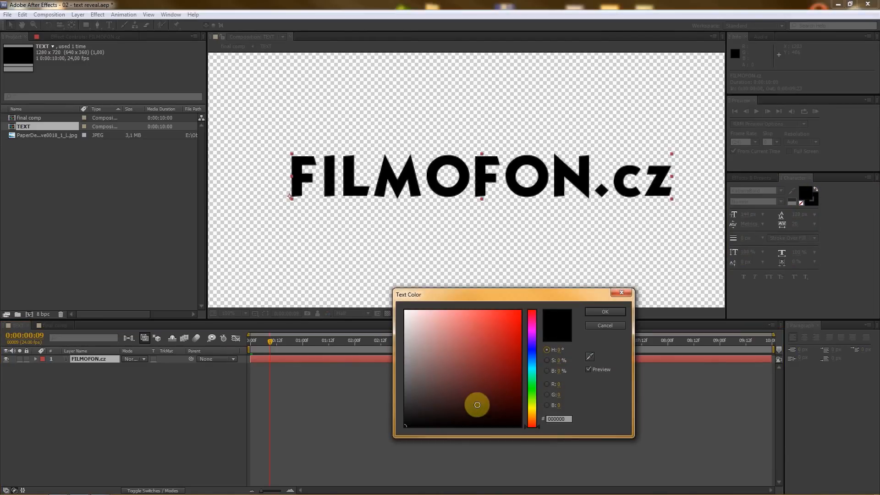
{"action": "left_click", "coordinate": [532, 350]}
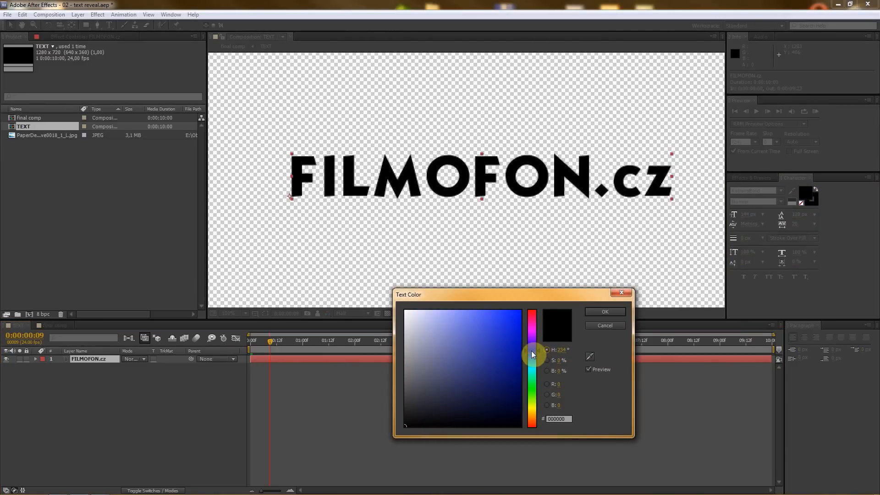
{"action": "mouse_move", "coordinate": [508, 403]}
{"action": "left_mouse_down"}
{"action": "mouse_move", "coordinate": [514, 418]}
{"action": "mouse_move", "coordinate": [511, 412]}
{"action": "left_mouse_up"}
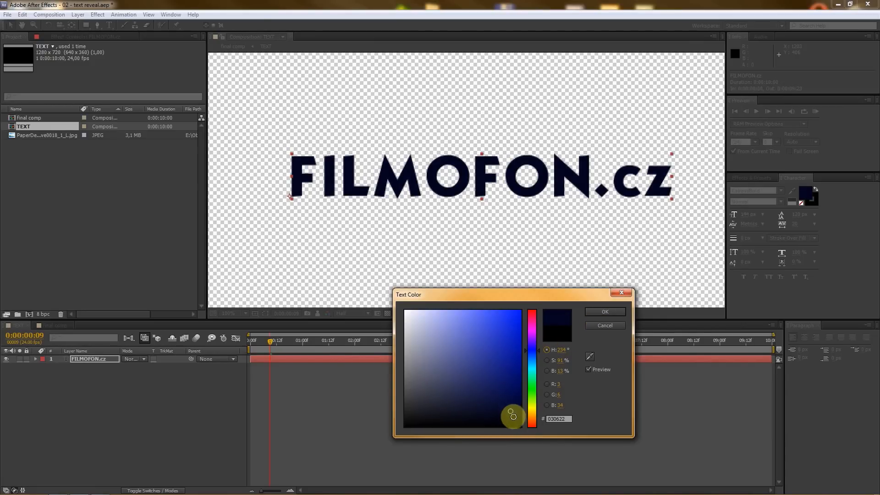
{"action": "left_click", "coordinate": [601, 312]}
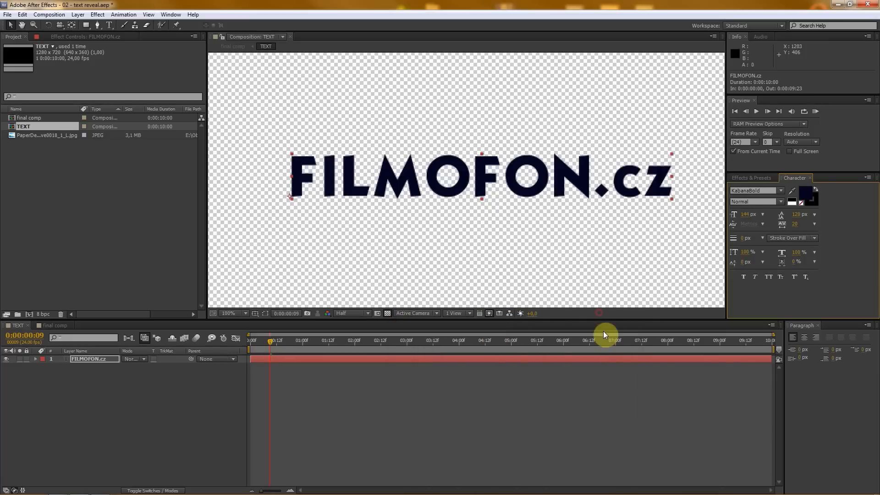
Step: Close the TEXT composition's timeline, enlarge the final comp viewer and set its preview resolution to Full
{"action": "left_click", "coordinate": [27, 326]}
{"action": "left_click", "coordinate": [130, 406]}
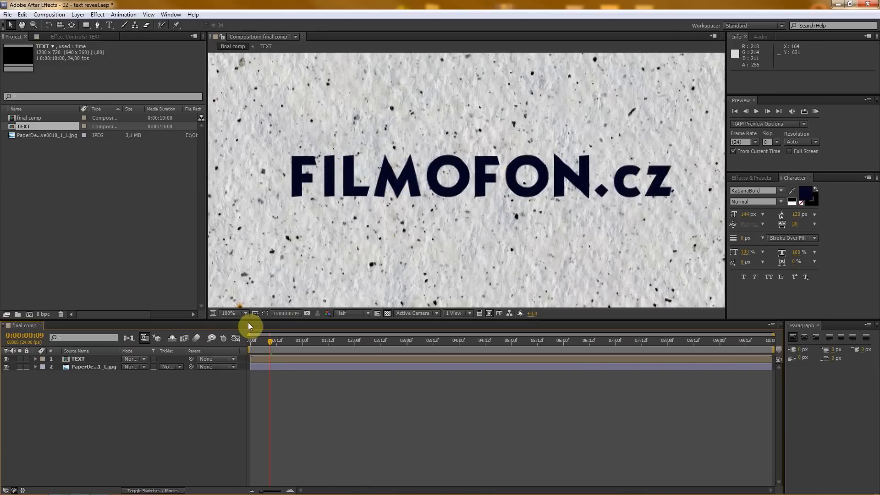
{"action": "left_click_drag", "start_coordinate": [249, 322], "coordinate": [358, 334]}
{"action": "left_click", "coordinate": [358, 324]}
{"action": "left_click", "coordinate": [358, 348]}
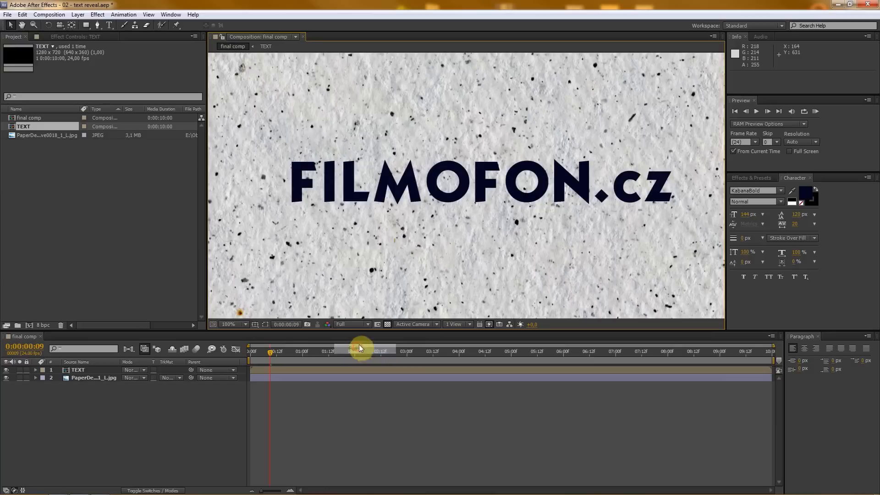
Step: Set the TEXT layer's blending mode to Classic Color Burn
{"action": "left_click", "coordinate": [80, 370]}
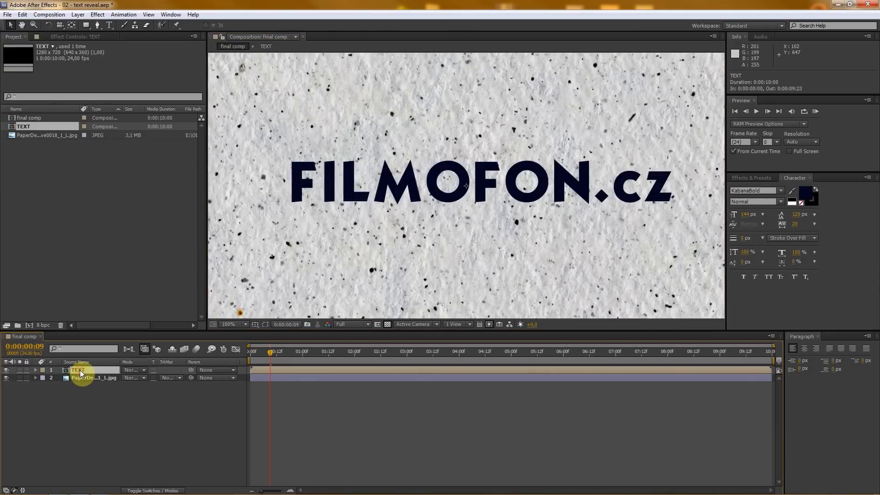
{"action": "left_click", "coordinate": [132, 370]}
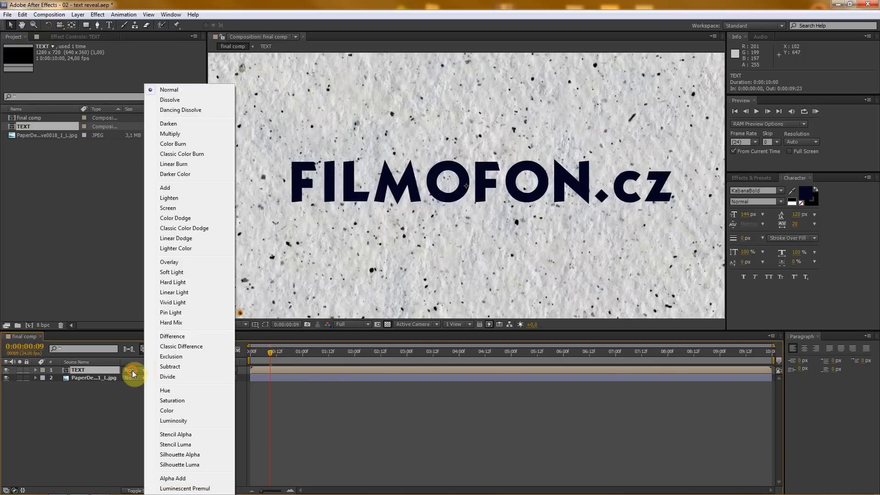
{"action": "left_click", "coordinate": [198, 155]}
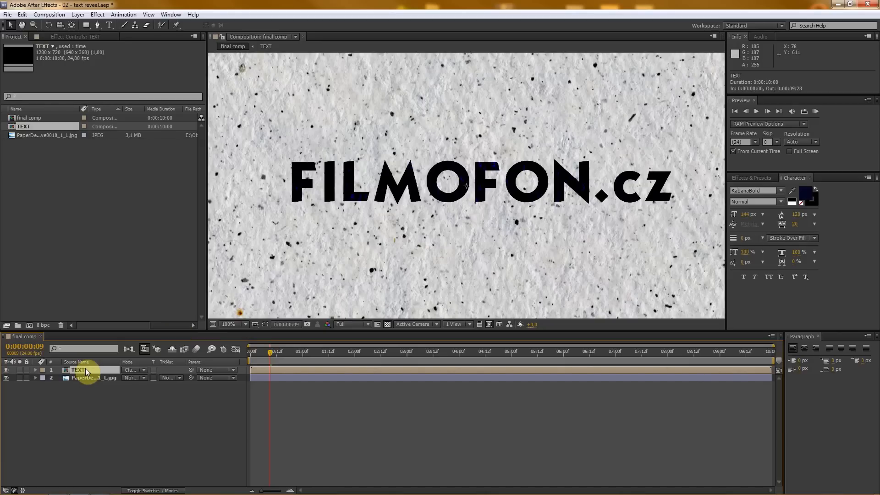
Step: Lower the TEXT layer's opacity to 78% so the paper texture shows through the title, and collapse the layer's properties
{"action": "key", "text": "t"}
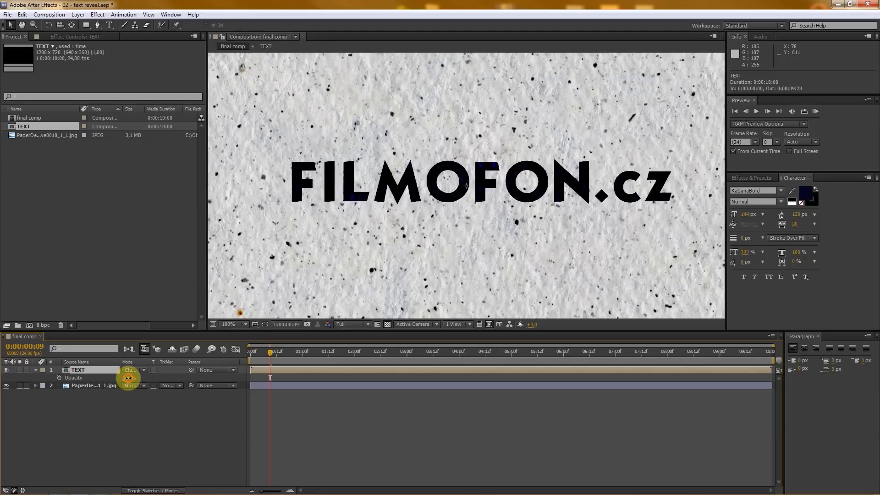
{"action": "left_click_drag", "start_coordinate": [127, 378], "coordinate": [122, 378]}
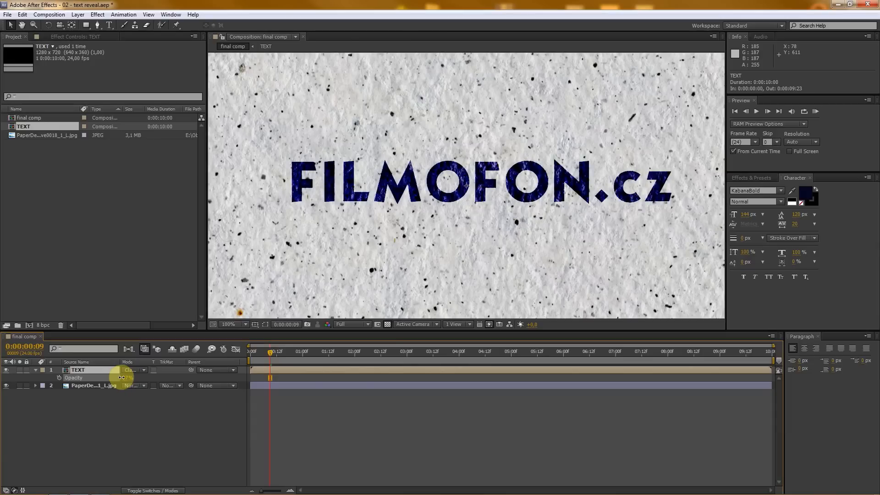
{"action": "left_click_drag", "start_coordinate": [122, 378], "coordinate": [121, 378]}
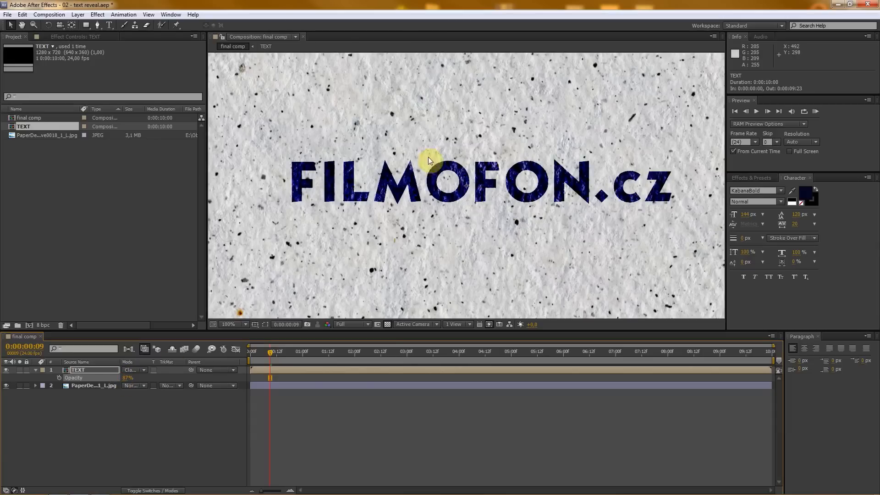
{"action": "scroll", "coordinate": [475, 181], "scroll_direction": "down", "scroll_amount": 2}
{"action": "scroll", "coordinate": [475, 181], "scroll_direction": "up", "scroll_amount": 4}
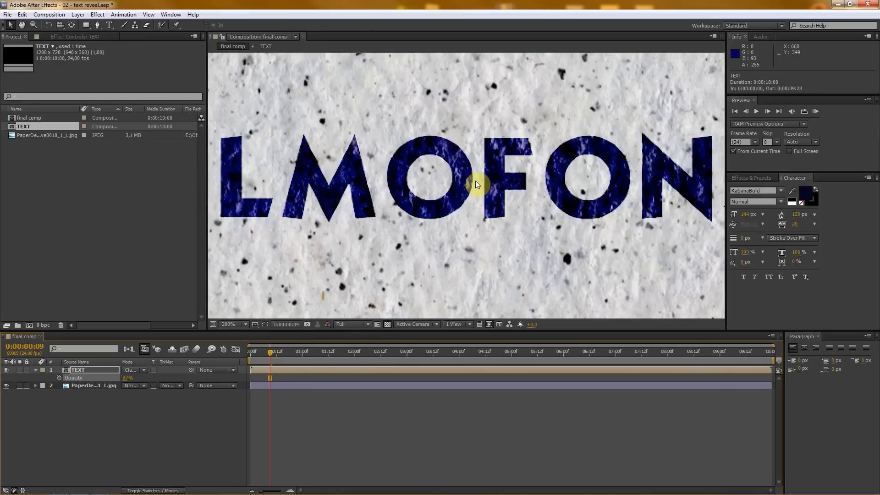
{"action": "scroll", "coordinate": [475, 181], "scroll_direction": "down", "scroll_amount": 2}
{"action": "left_click_drag", "start_coordinate": [125, 379], "coordinate": [122, 377]}
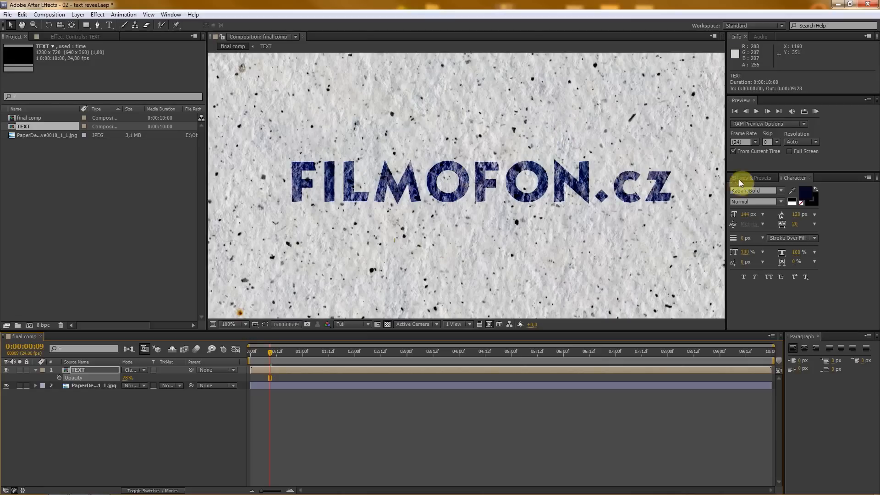
{"action": "left_click", "coordinate": [162, 422]}
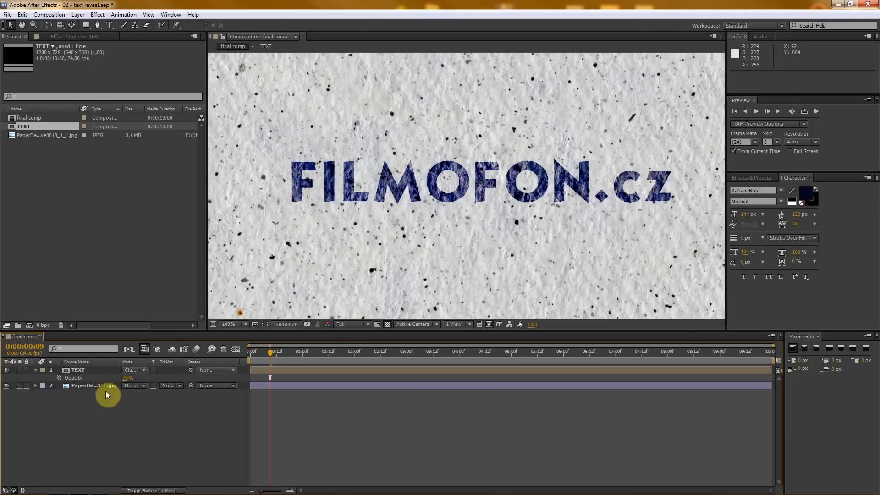
{"action": "left_click", "coordinate": [35, 370]}
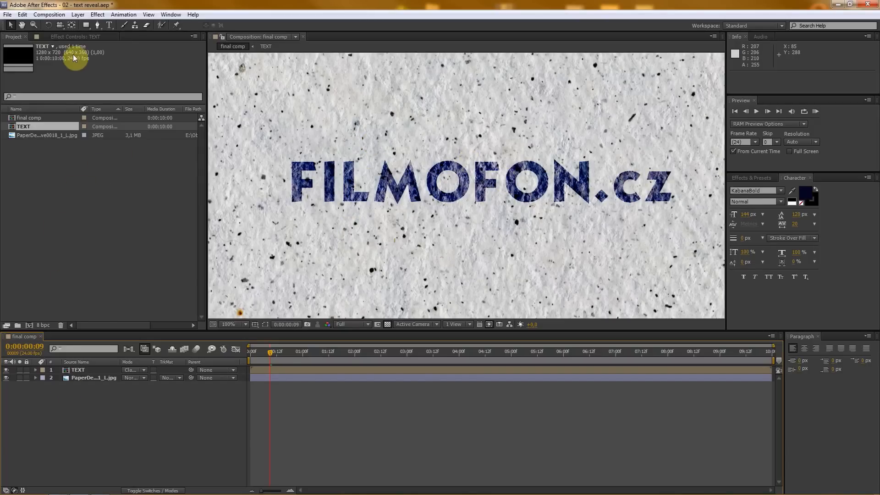
Step: Find the Turbulent Displace effect and apply it to the TEXT layer
{"action": "left_click", "coordinate": [67, 370]}
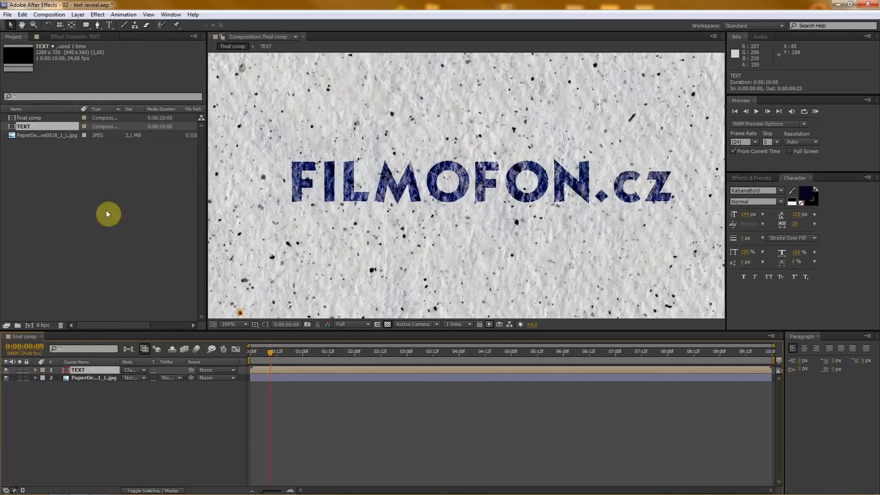
{"action": "left_click", "coordinate": [78, 36]}
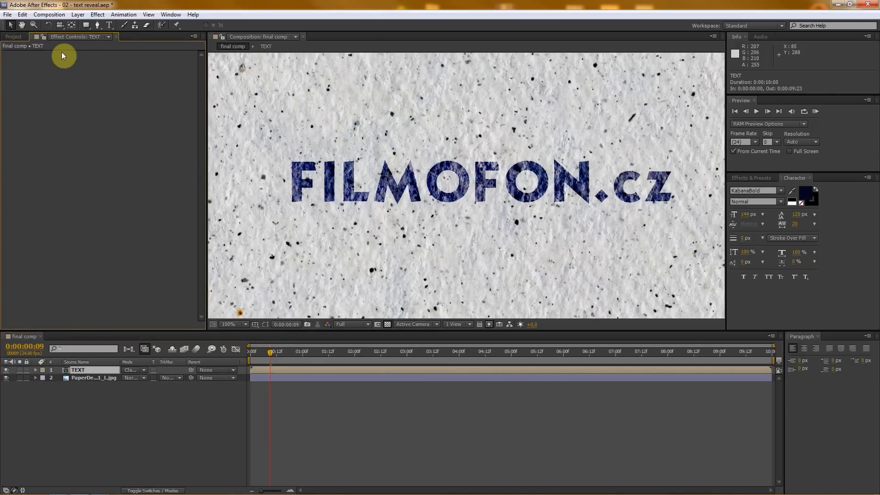
{"action": "key", "text": "y"}
{"action": "left_click", "coordinate": [747, 178]}
{"action": "left_click", "coordinate": [764, 188]}
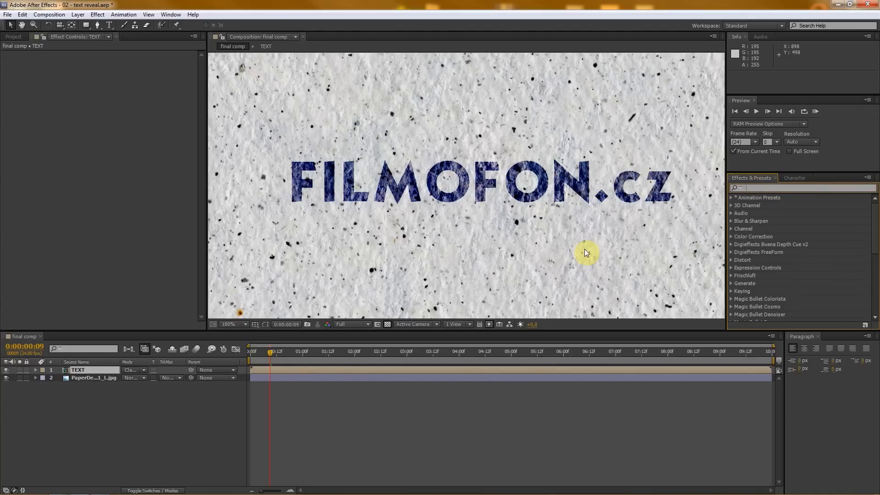
{"action": "type", "text": "tu"}
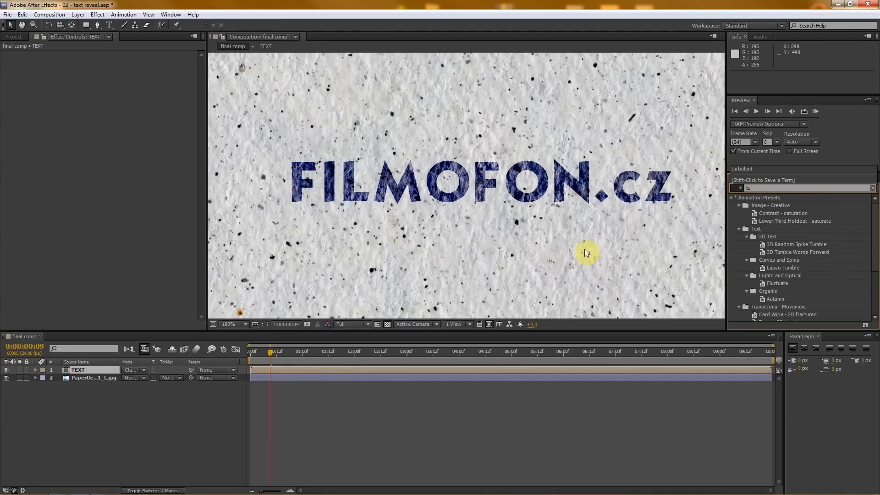
{"action": "type", "text": "rbulent"}
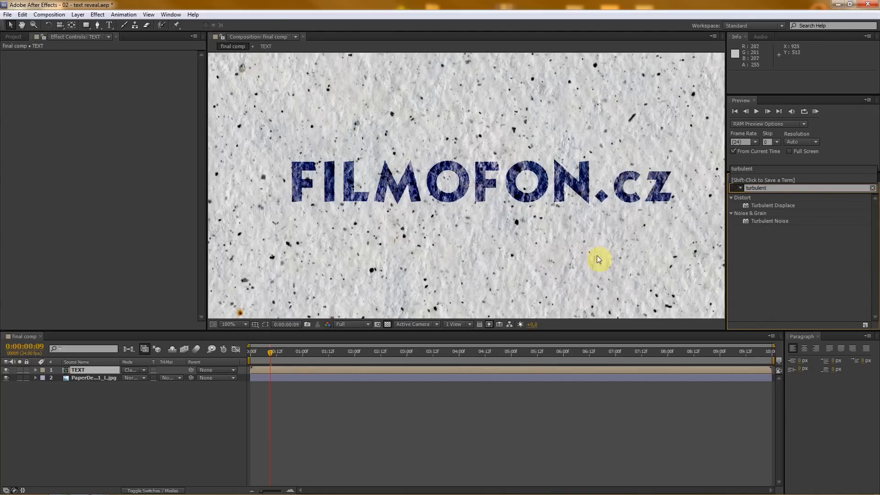
{"action": "left_click", "coordinate": [781, 205]}
{"action": "left_click_drag", "start_coordinate": [783, 205], "coordinate": [86, 183]}
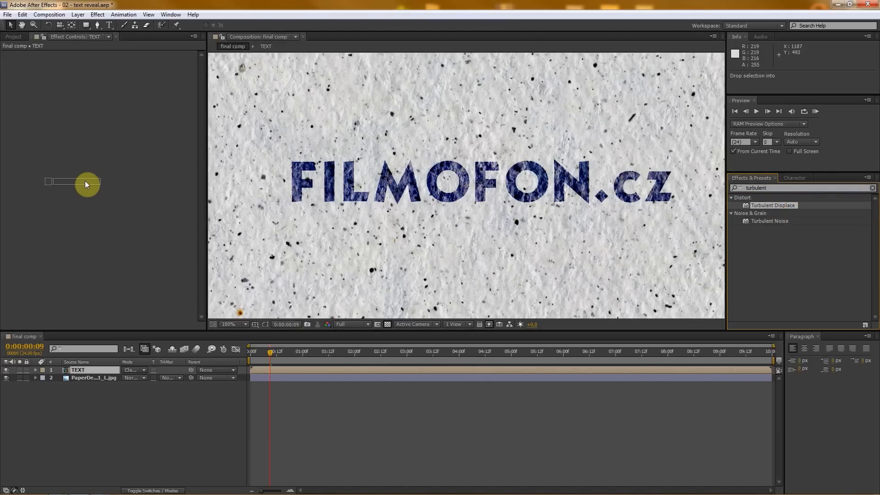
{"action": "left_click_drag", "start_coordinate": [86, 183], "coordinate": [86, 183]}
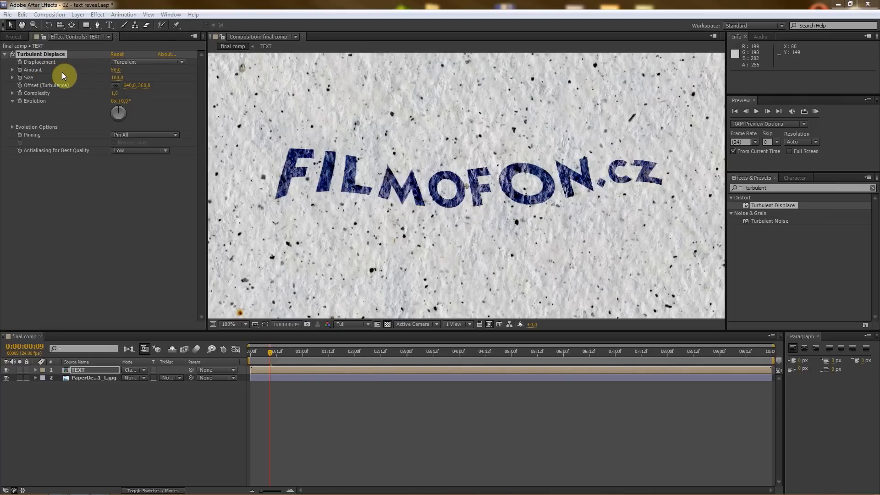
Step: Set Turbulent Displace's Size to 4 and reduce its Amount to 17
{"action": "left_click", "coordinate": [120, 78]}
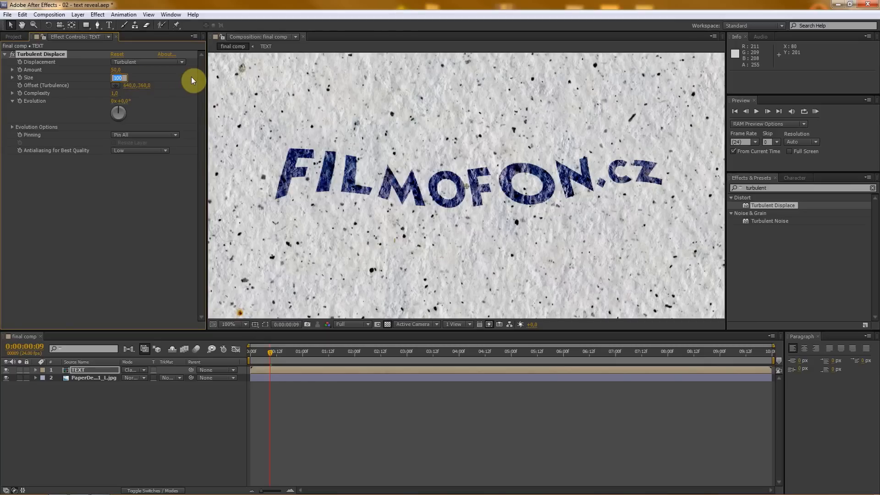
{"action": "type", "text": "4"}
{"action": "key", "text": "Return"}
{"action": "scroll", "coordinate": [461, 180], "scroll_direction": "up", "scroll_amount": 1}
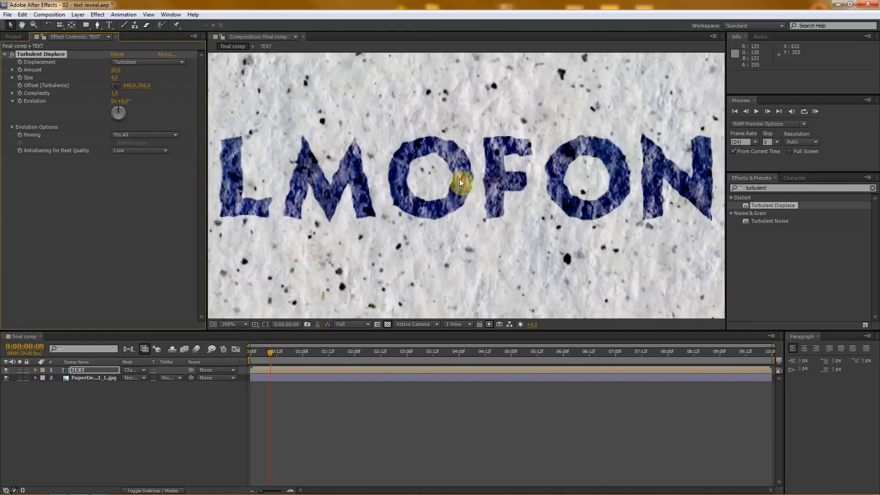
{"action": "scroll", "coordinate": [461, 180], "scroll_direction": "up", "scroll_amount": 1}
{"action": "left_click_drag", "start_coordinate": [112, 70], "coordinate": [100, 69]}
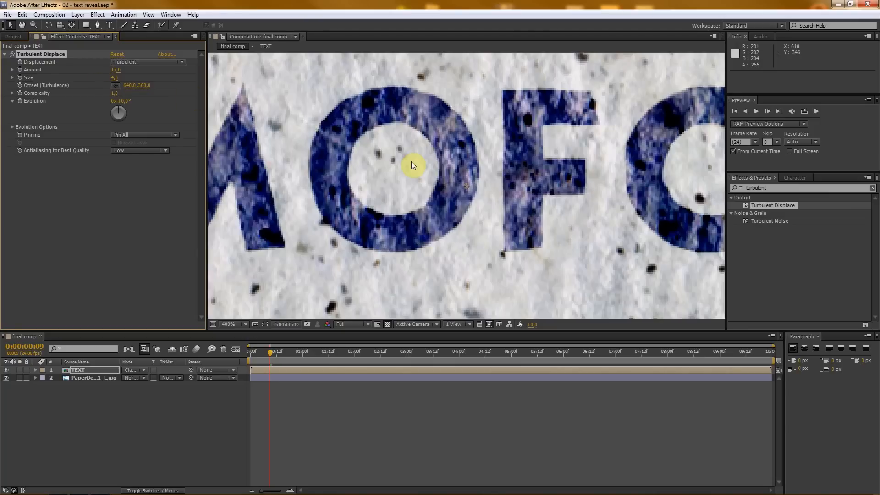
Step: Examine the displaced edges of the title's letters close up and at 100% magnification
{"action": "key", "text": "comma"}
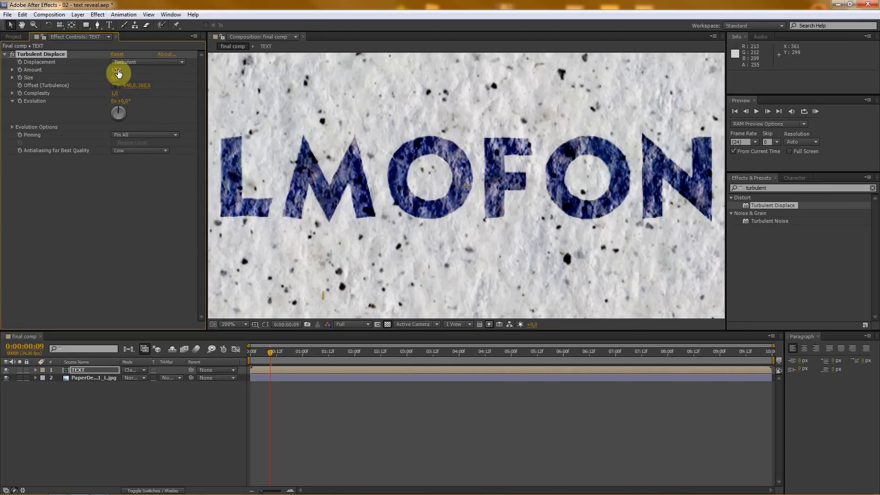
{"action": "scroll", "coordinate": [453, 162], "scroll_direction": "down", "scroll_amount": 1}
{"action": "scroll", "coordinate": [453, 170], "scroll_direction": "up", "scroll_amount": 1}
{"action": "scroll", "coordinate": [452, 172], "scroll_direction": "down", "scroll_amount": 1}
{"action": "scroll", "coordinate": [387, 177], "scroll_direction": "up", "scroll_amount": 1}
{"action": "scroll", "coordinate": [442, 177], "scroll_direction": "down", "scroll_amount": 1}
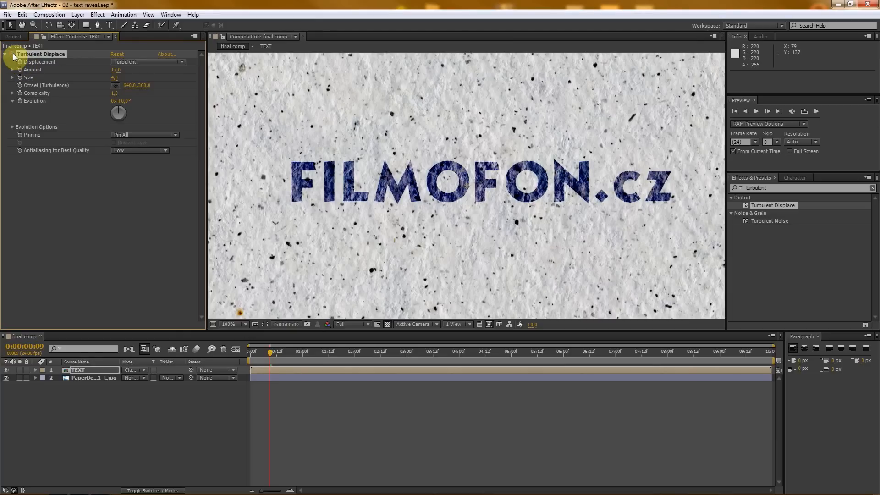
{"action": "key", "text": "period"}
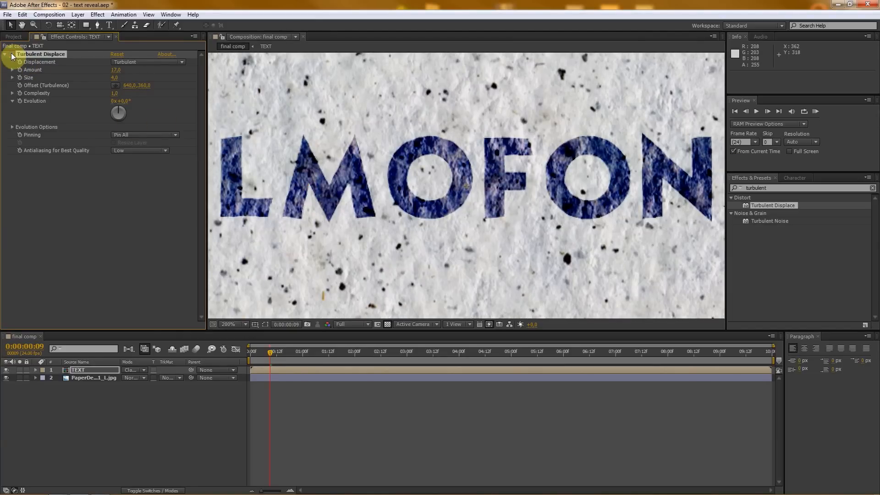
{"action": "key", "text": "comma"}
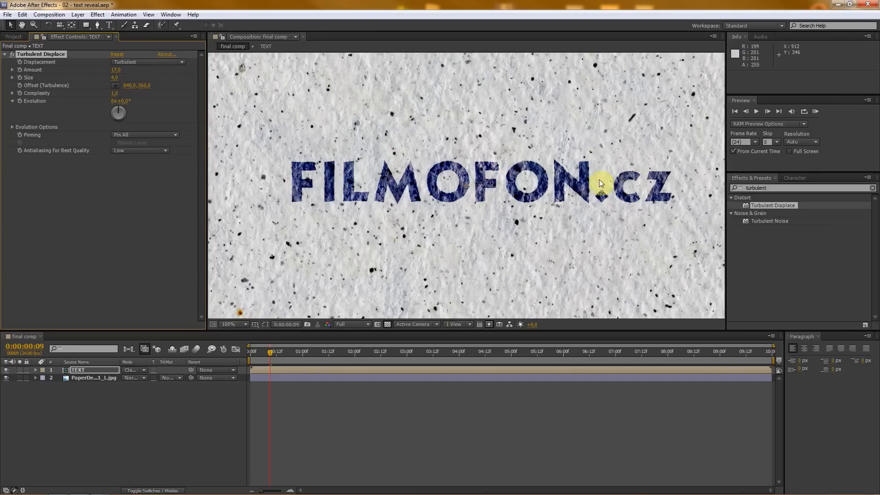
Step: Collapse the Turbulent Displace settings and move the current time to frame 0
{"action": "left_click", "coordinate": [5, 55]}
{"action": "key", "text": "comma"}
{"action": "key", "text": "period"}
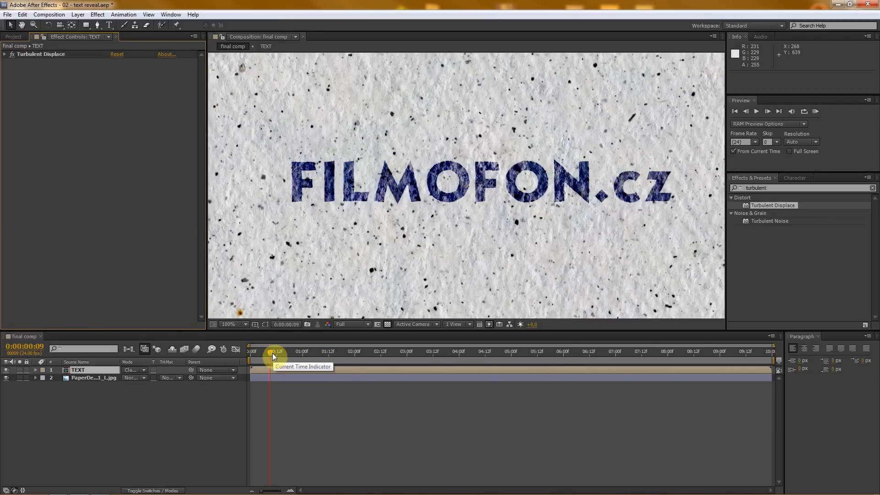
{"action": "mouse_move", "coordinate": [270, 351]}
{"action": "left_mouse_down"}
{"action": "mouse_move", "coordinate": [263, 352]}
{"action": "mouse_move", "coordinate": [281, 352]}
{"action": "mouse_move", "coordinate": [261, 352]}
{"action": "left_mouse_up"}
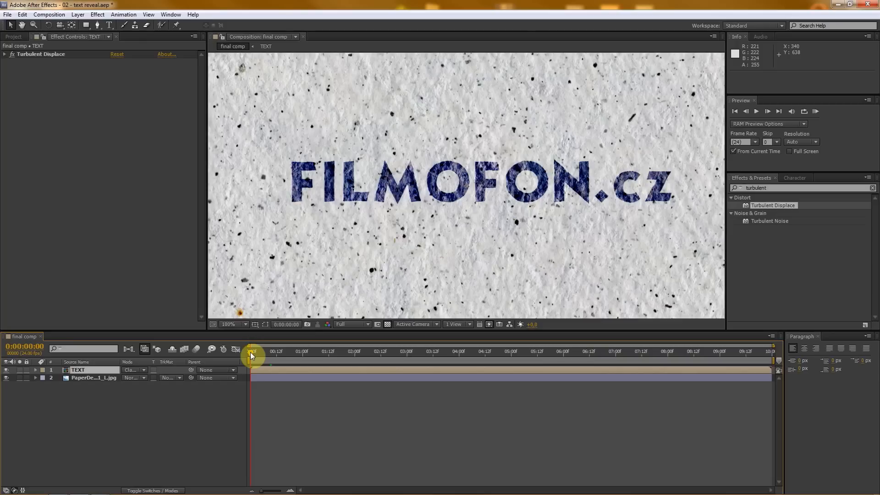
{"action": "mouse_move", "coordinate": [264, 352]}
{"action": "left_mouse_down"}
{"action": "mouse_move", "coordinate": [305, 352]}
{"action": "mouse_move", "coordinate": [251, 352]}
{"action": "left_mouse_up"}
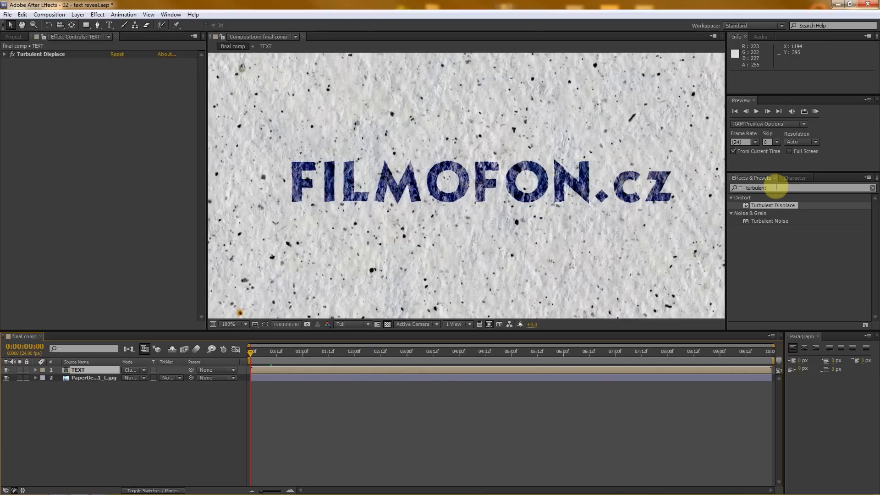
Step: Apply the Roughen Edges effect to the TEXT layer below Turbulent Displace and try out a larger Border value
{"action": "double_click", "coordinate": [741, 188]}
{"action": "type", "text": "rou"}
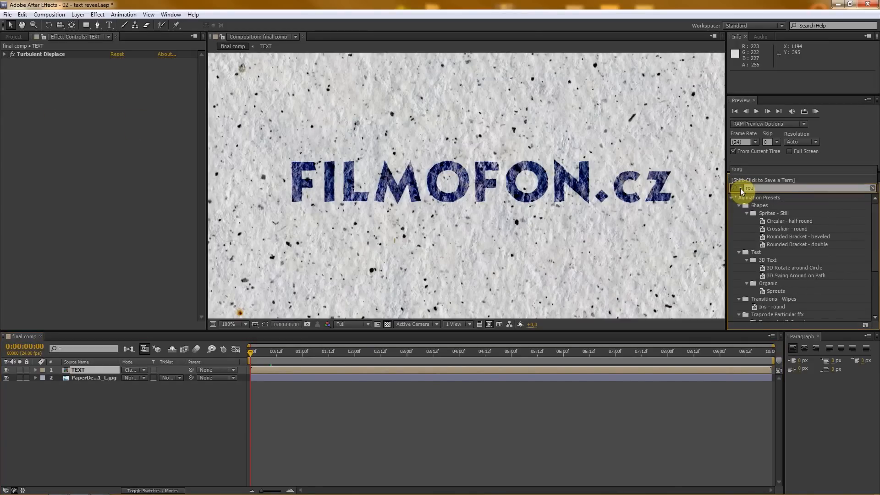
{"action": "type", "text": "ghen"}
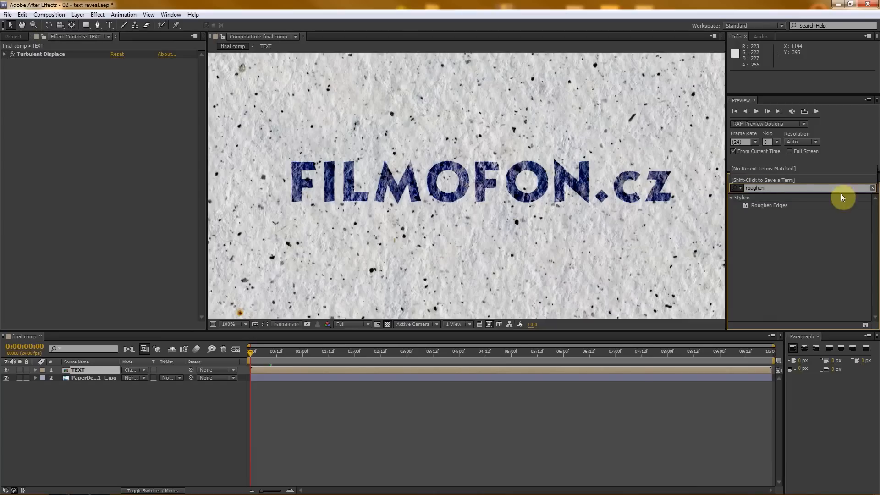
{"action": "left_click_drag", "start_coordinate": [776, 205], "coordinate": [76, 182]}
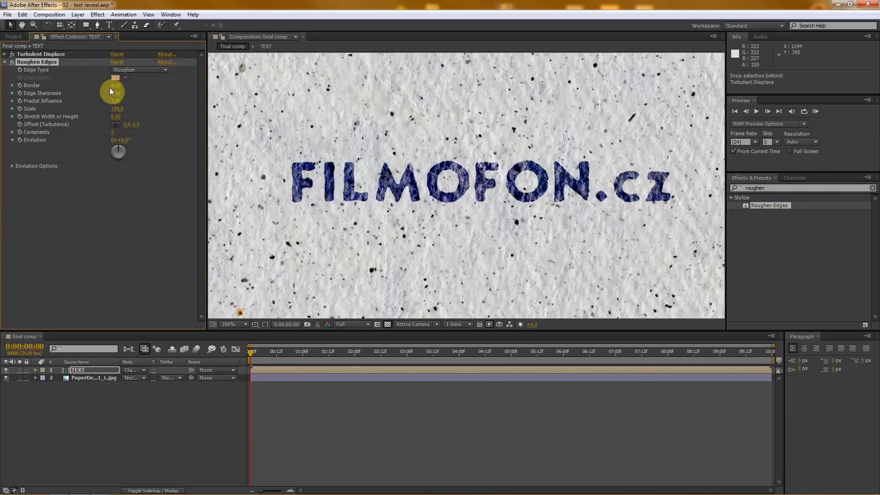
{"action": "left_click_drag", "start_coordinate": [115, 87], "coordinate": [297, 104]}
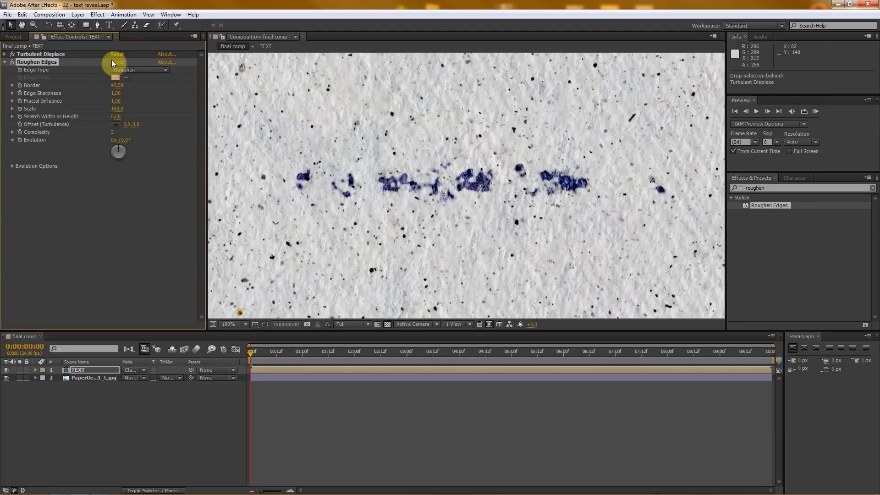
{"action": "left_click", "coordinate": [41, 207]}
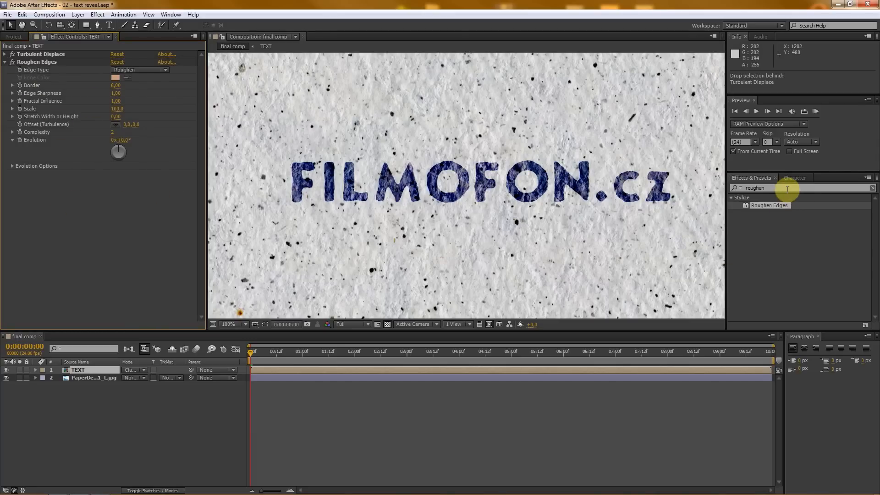
Step: Find the Simple Choker effect and apply it to the TEXT layer below Roughen Edges
{"action": "left_click_drag", "start_coordinate": [785, 187], "coordinate": [738, 188]}
{"action": "type", "text": "simpl"}
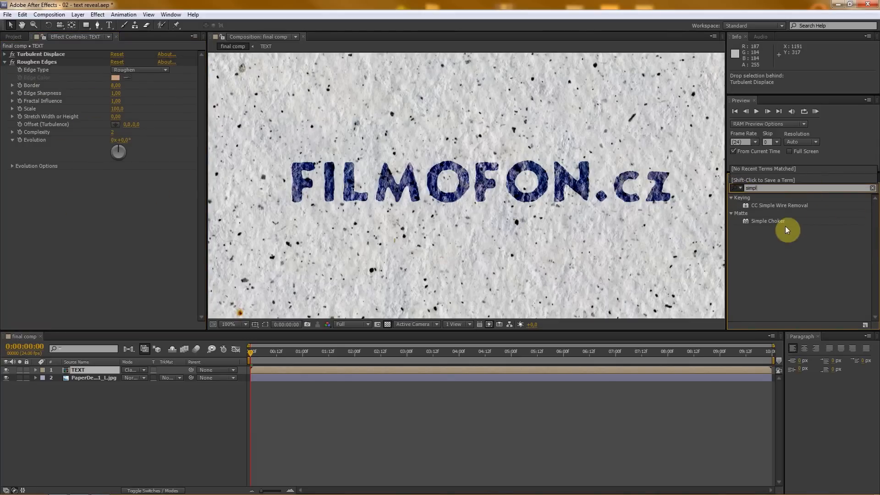
{"action": "left_click_drag", "start_coordinate": [784, 223], "coordinate": [71, 239]}
{"action": "right_click", "coordinate": [33, 213]}
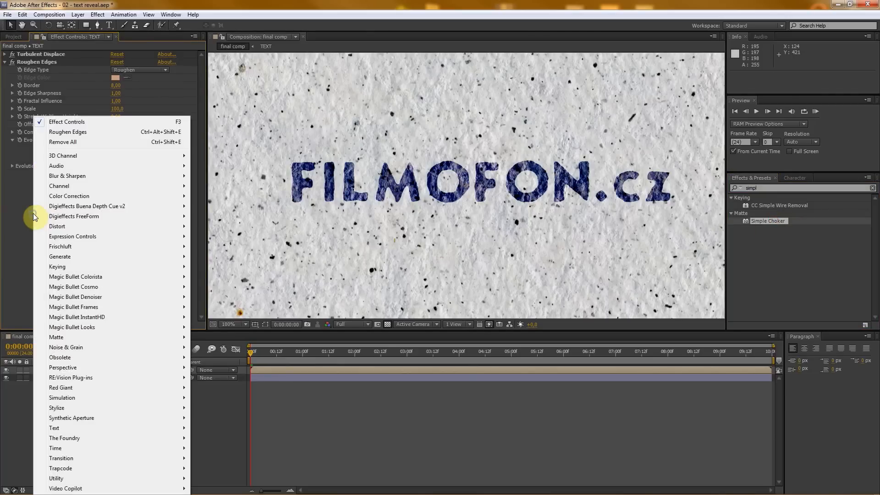
{"action": "left_click", "coordinate": [16, 204]}
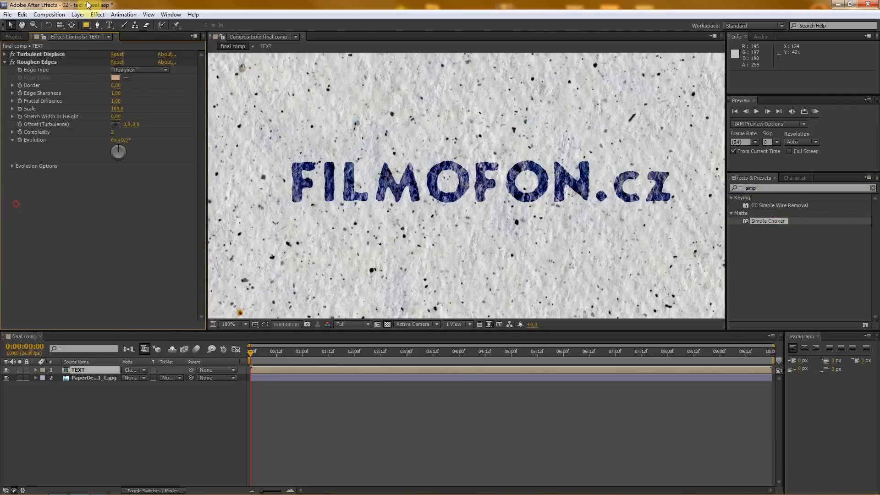
{"action": "right_click", "coordinate": [49, 225]}
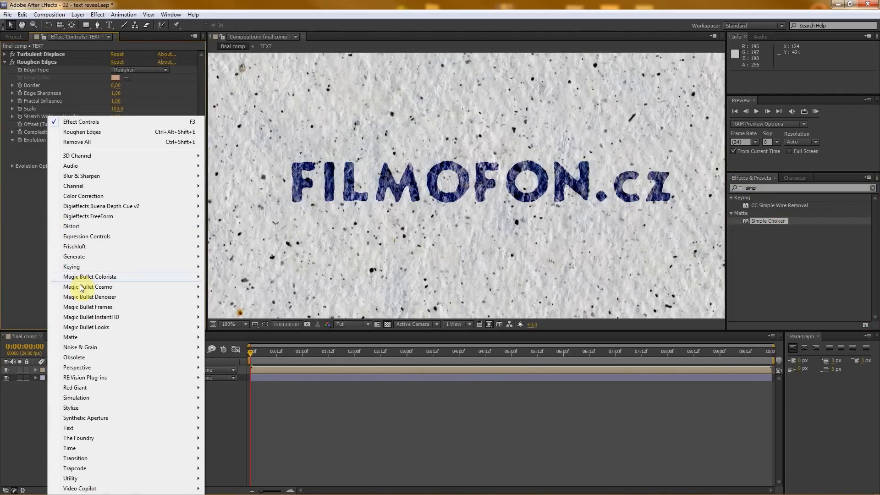
{"action": "mouse_move", "coordinate": [100, 338]}
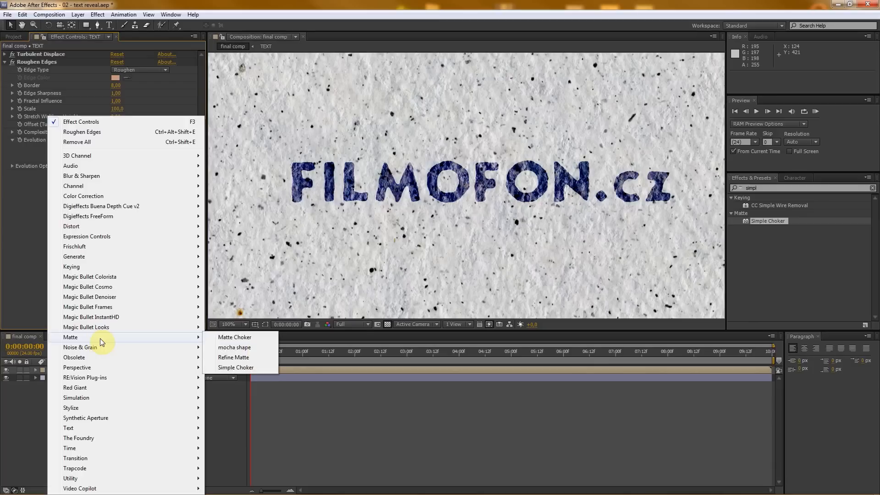
{"action": "left_click", "coordinate": [235, 368]}
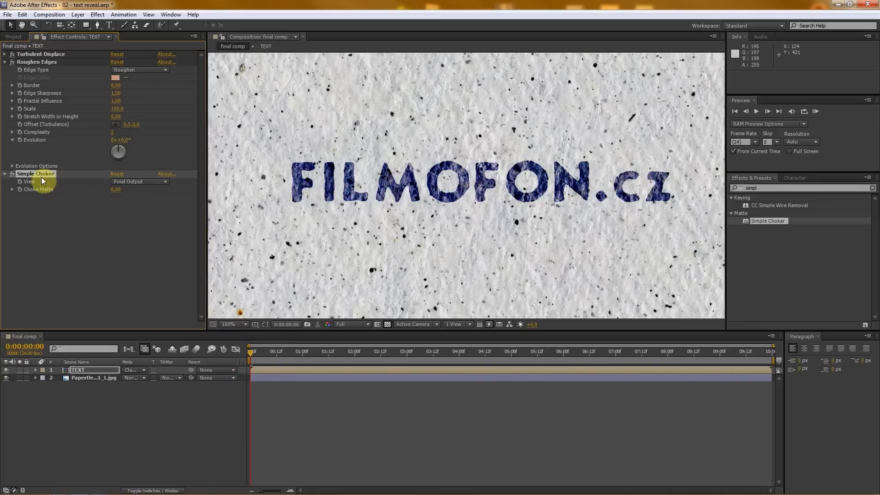
Step: Try out a Choke Matte of about 5.5 on the title, and return it to 0
{"action": "left_click_drag", "start_coordinate": [116, 188], "coordinate": [144, 194]}
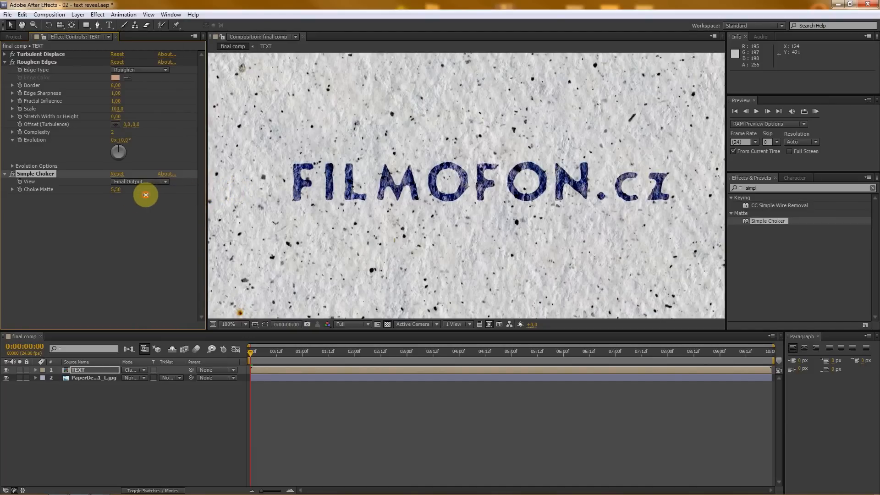
{"action": "left_click", "coordinate": [119, 192]}
{"action": "type", "text": "0"}
{"action": "key", "text": "Return"}
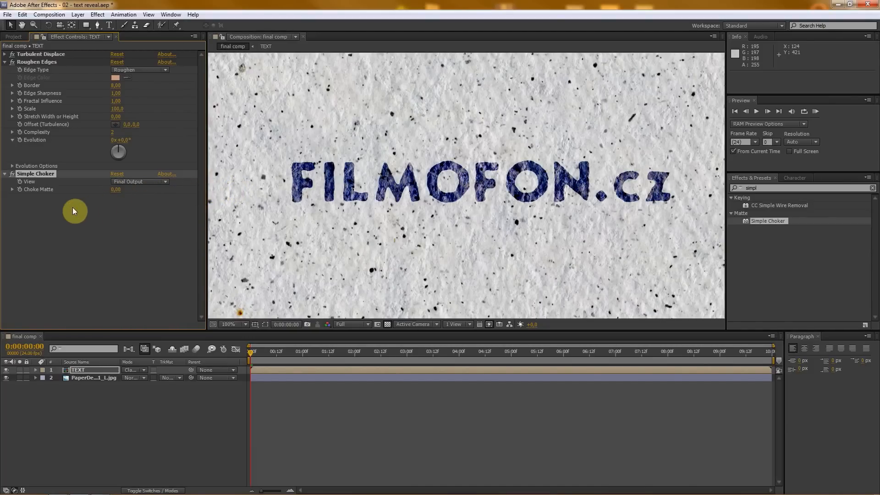
Step: Apply the Fast Blur effect to the TEXT layer below Simple Choker
{"action": "left_click", "coordinate": [18, 210]}
{"action": "left_click", "coordinate": [27, 235]}
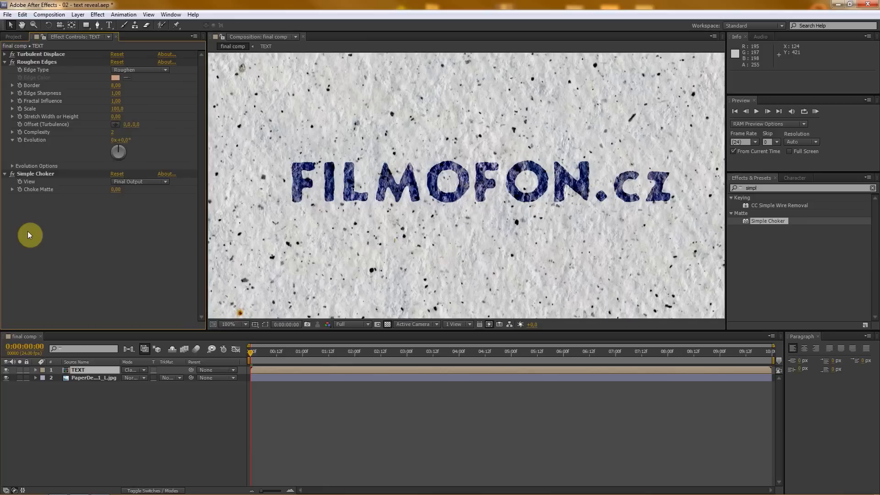
{"action": "right_click", "coordinate": [27, 235]}
{"action": "mouse_move", "coordinate": [94, 177]}
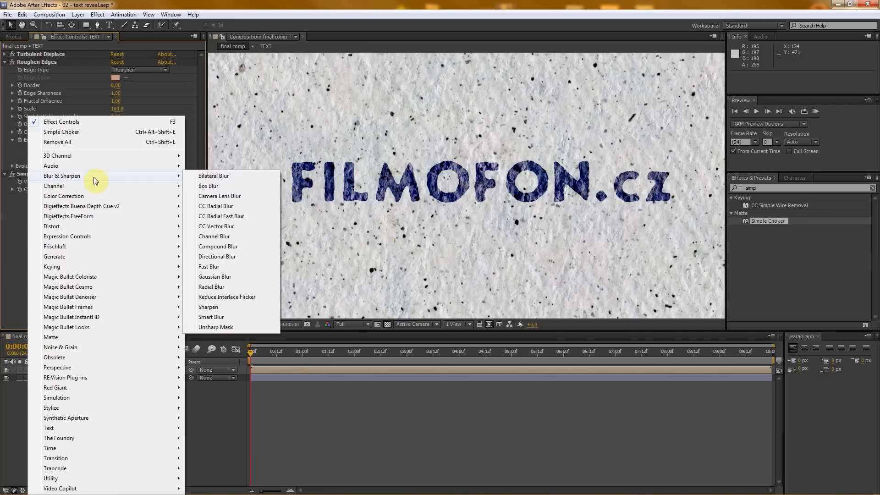
{"action": "left_click", "coordinate": [226, 267]}
{"action": "mouse_move", "coordinate": [114, 208]}
{"action": "left_mouse_down"}
{"action": "mouse_move", "coordinate": [147, 203]}
{"action": "mouse_move", "coordinate": [113, 206]}
{"action": "left_mouse_up"}
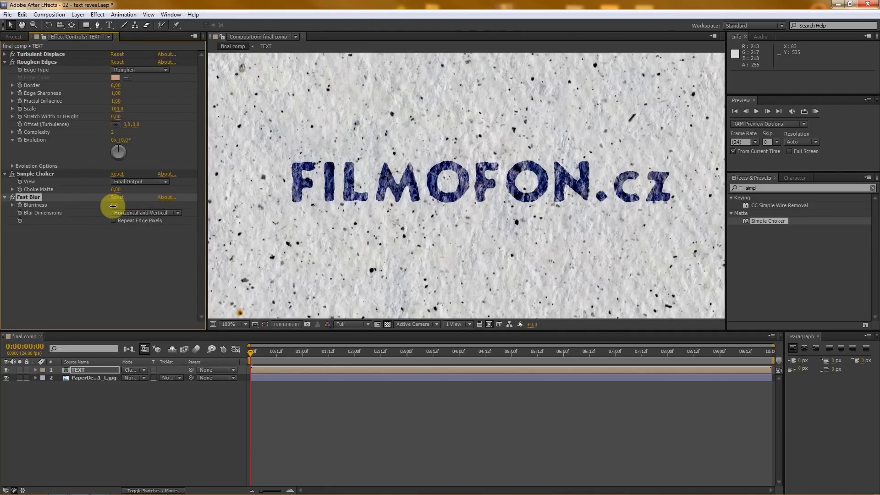
{"action": "left_click", "coordinate": [70, 245]}
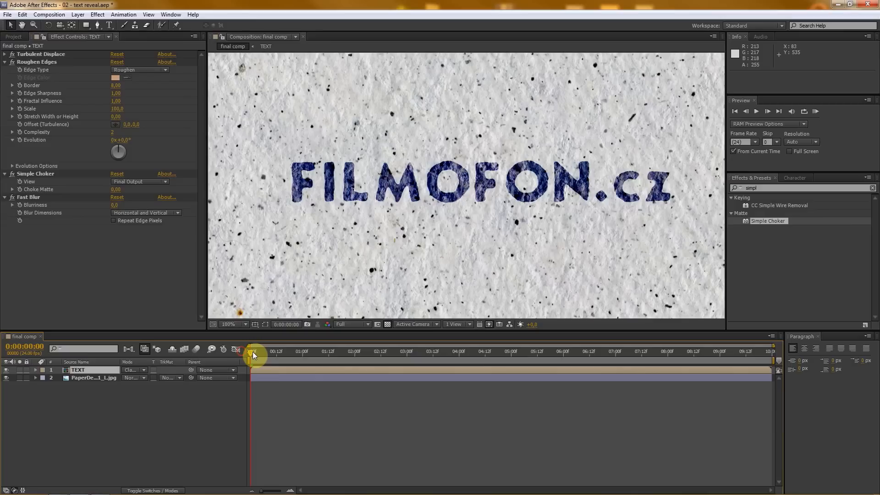
Step: Set keyframes at frame 0 for Border, Choke Matte and Blurriness on the TEXT layer, and show them in the timeline
{"action": "left_click_drag", "start_coordinate": [252, 351], "coordinate": [608, 358]}
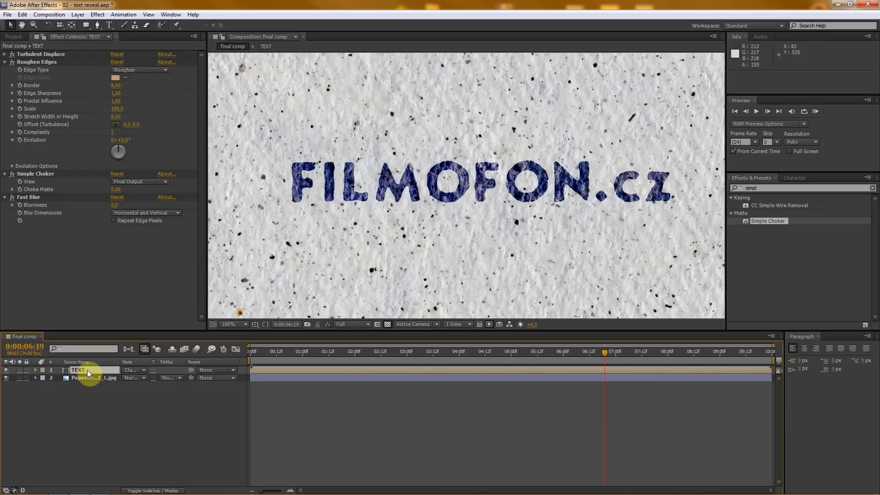
{"action": "left_click_drag", "start_coordinate": [296, 355], "coordinate": [233, 353]}
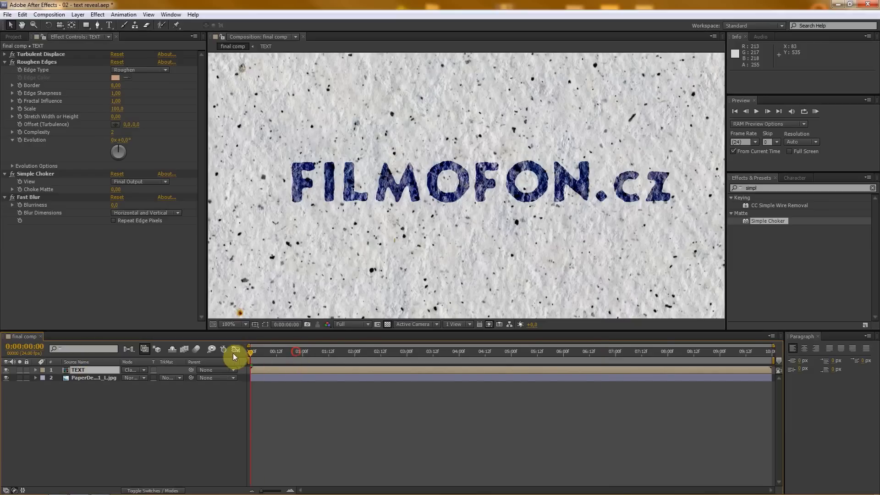
{"action": "left_click", "coordinate": [20, 86]}
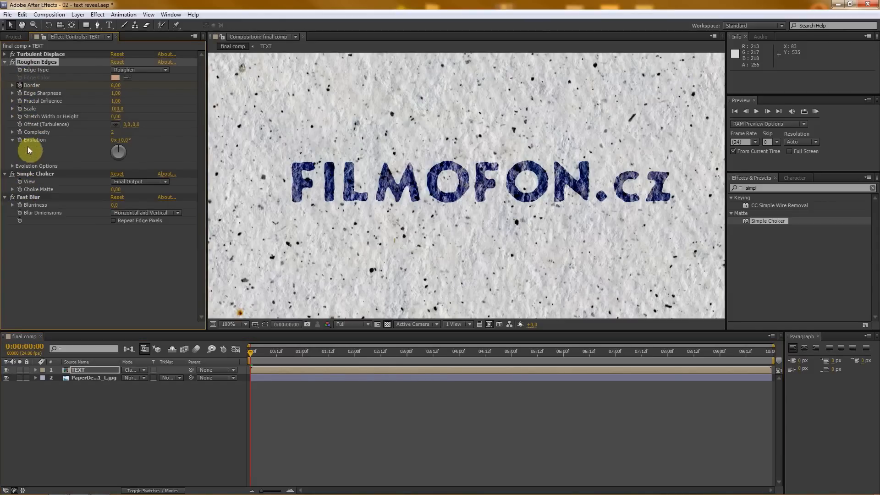
{"action": "left_click", "coordinate": [20, 190]}
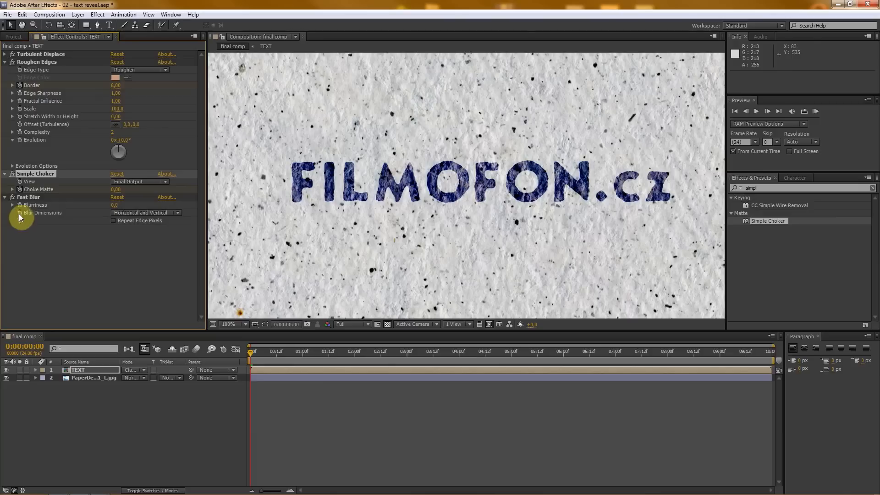
{"action": "left_click", "coordinate": [20, 204]}
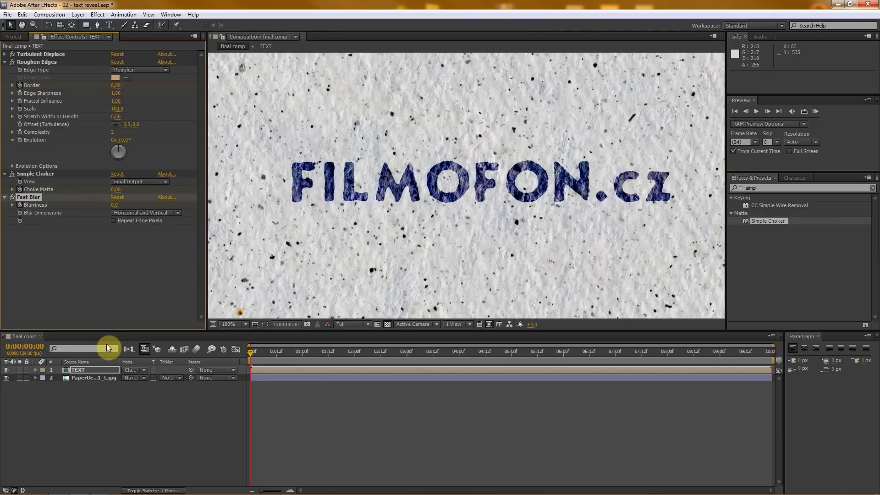
{"action": "left_click", "coordinate": [79, 370]}
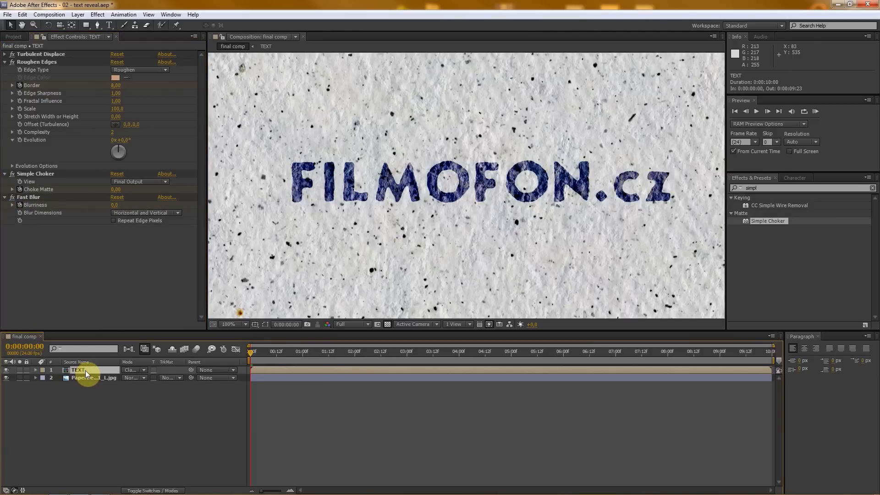
{"action": "key", "text": "u"}
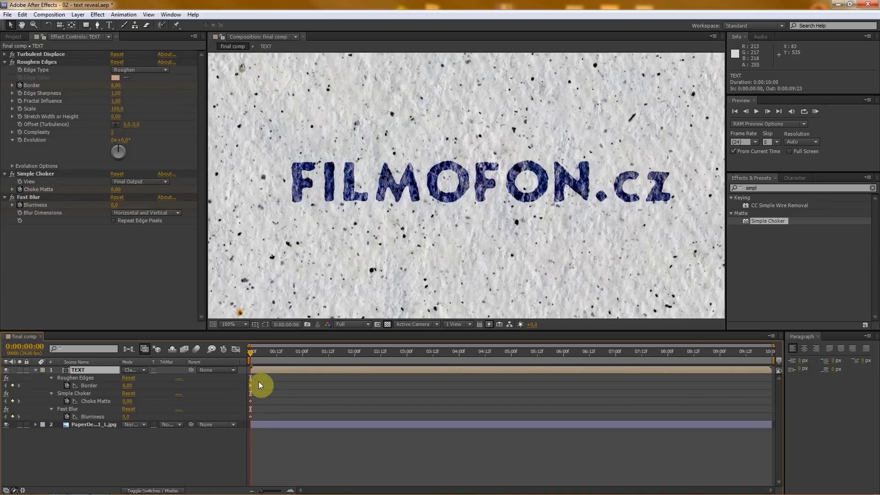
Step: Move the Border, Choke Matte and Blurriness keyframes to 0:00:05:22 and apply easing to them
{"action": "left_click_drag", "start_coordinate": [266, 385], "coordinate": [249, 417]}
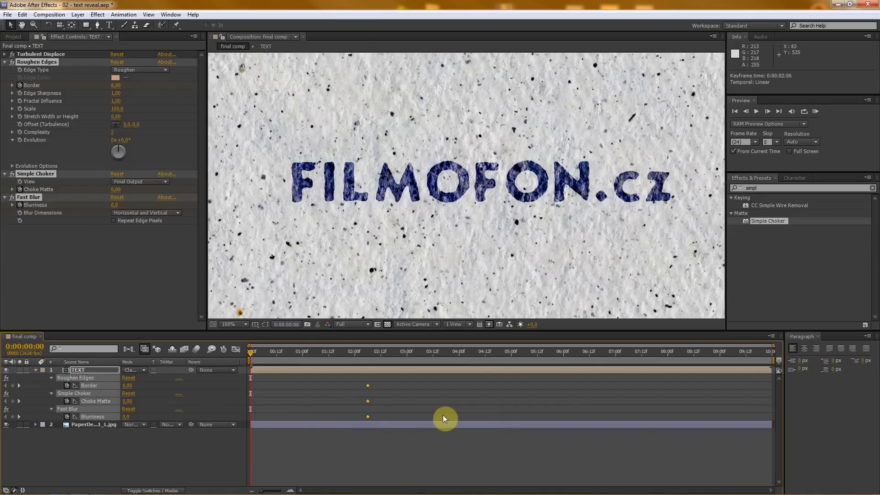
{"action": "left_click_drag", "start_coordinate": [497, 353], "coordinate": [508, 353]}
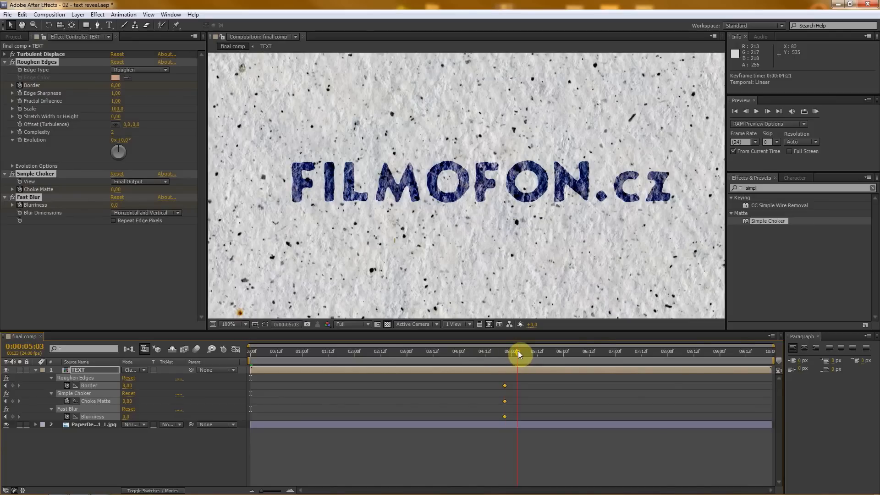
{"action": "left_click_drag", "start_coordinate": [516, 350], "coordinate": [510, 352]}
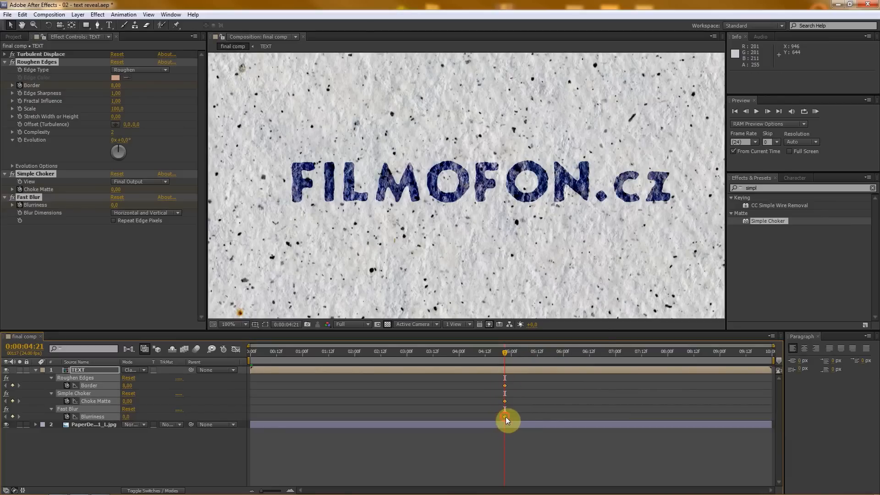
{"action": "left_click_drag", "start_coordinate": [505, 417], "coordinate": [546, 416]}
{"action": "left_click_drag", "start_coordinate": [554, 351], "coordinate": [562, 351]}
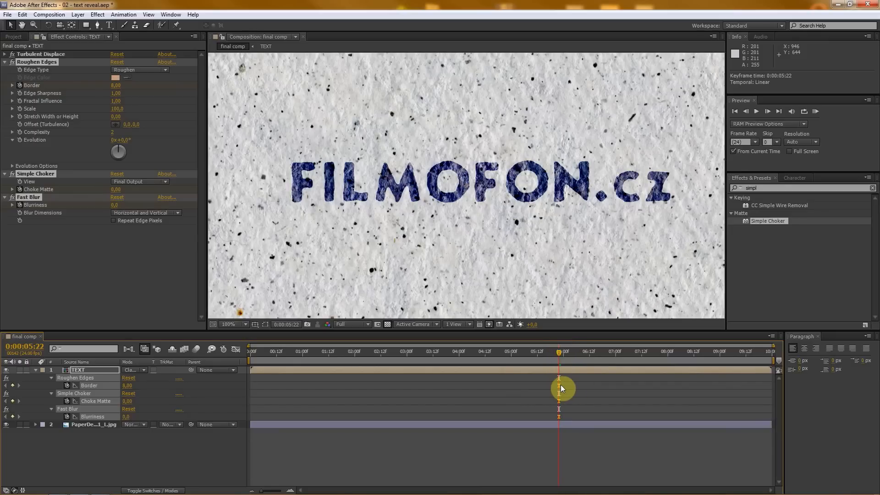
Step: Set Roughen Edges' Border to 50 at frame 0
{"action": "left_click_drag", "start_coordinate": [552, 353], "coordinate": [239, 354]}
{"action": "left_click", "coordinate": [117, 284]}
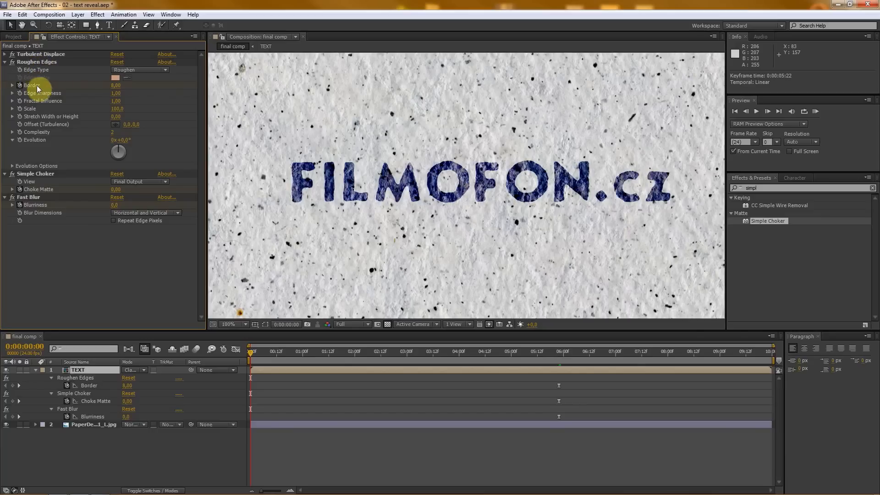
{"action": "left_click", "coordinate": [115, 87]}
{"action": "type", "text": "50"}
{"action": "key", "text": "Return"}
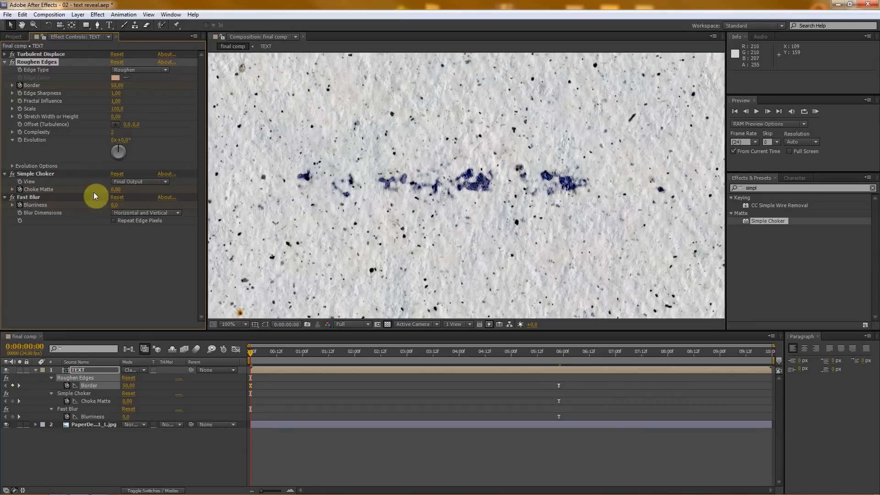
Step: Set Simple Choker's Choke Matte to 40 and Fast Blur's Blurriness to 20 at frame 0
{"action": "left_click_drag", "start_coordinate": [116, 190], "coordinate": [281, 180]}
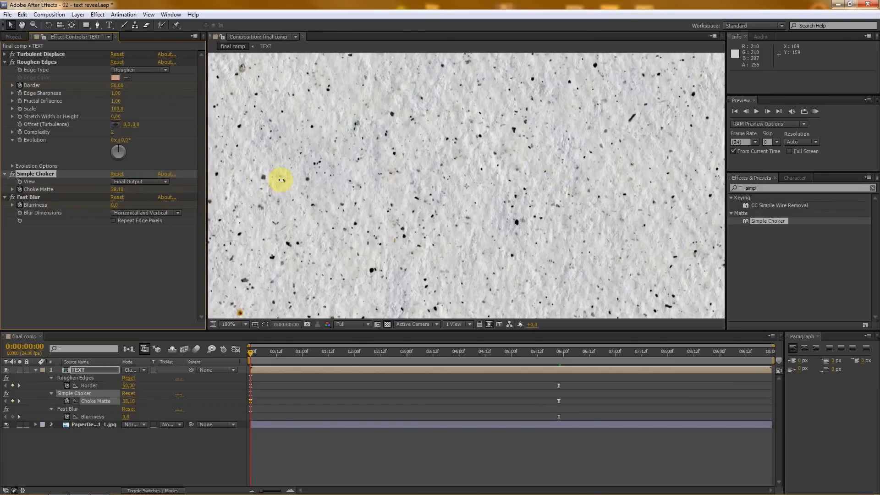
{"action": "left_click", "coordinate": [116, 189]}
{"action": "type", "text": "40"}
{"action": "key", "text": "Return"}
{"action": "left_click", "coordinate": [115, 207]}
{"action": "type", "text": "20"}
{"action": "key", "text": "Return"}
Step: Preview the title's reveal at several points along the timeline and return to frame 0
{"action": "left_click_drag", "start_coordinate": [250, 351], "coordinate": [360, 347]}
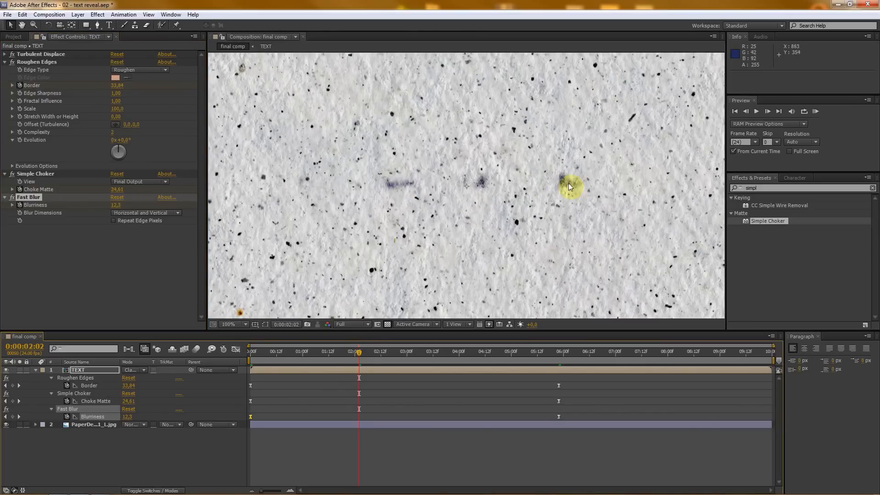
{"action": "left_click", "coordinate": [471, 351]}
{"action": "left_click_drag", "start_coordinate": [473, 352], "coordinate": [231, 339]}
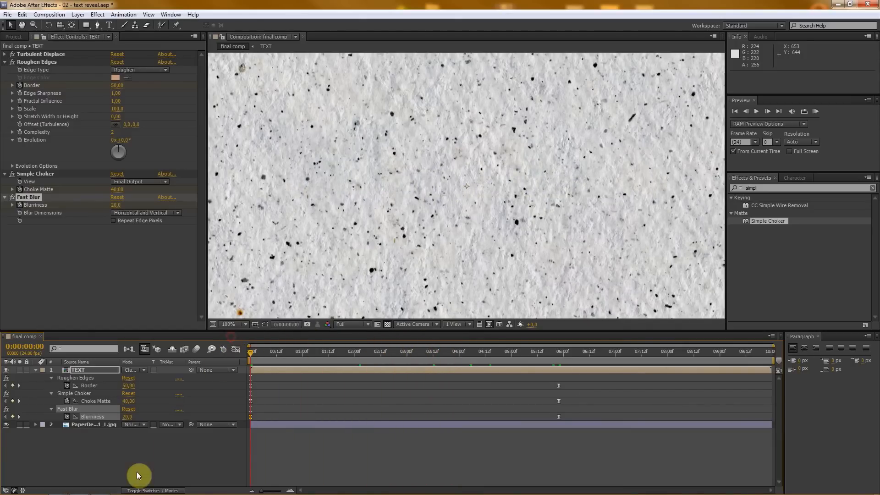
Step: Collapse the TEXT layer's keyframed properties and save the project
{"action": "left_click", "coordinate": [128, 447]}
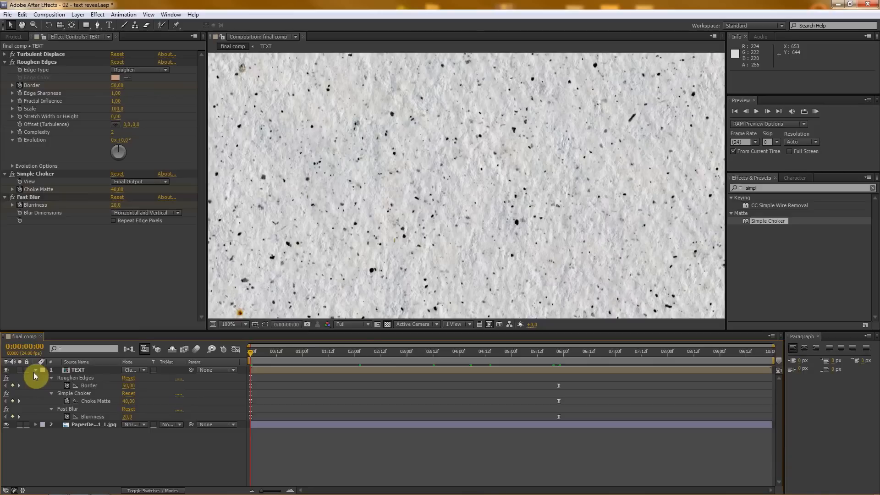
{"action": "left_click", "coordinate": [35, 371]}
{"action": "key", "text": "ctrl+s"}
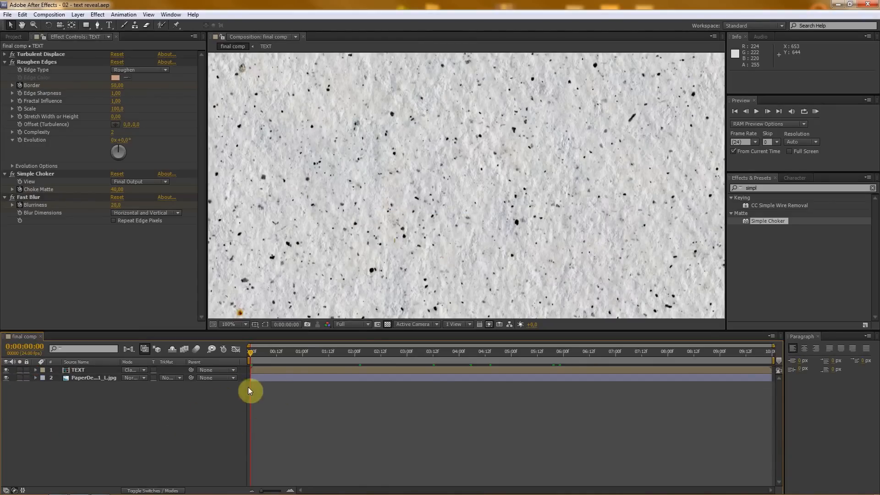
Step: Convert both the TEXT layer and the paper texture layer to 3D layers
{"action": "left_click", "coordinate": [77, 370]}
{"action": "left_click", "coordinate": [79, 378], "text": "shift"}
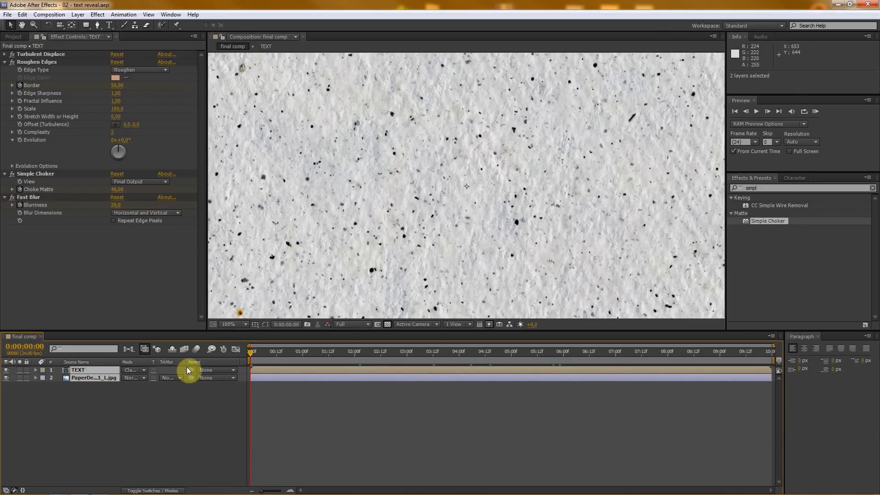
{"action": "key", "text": "F4"}
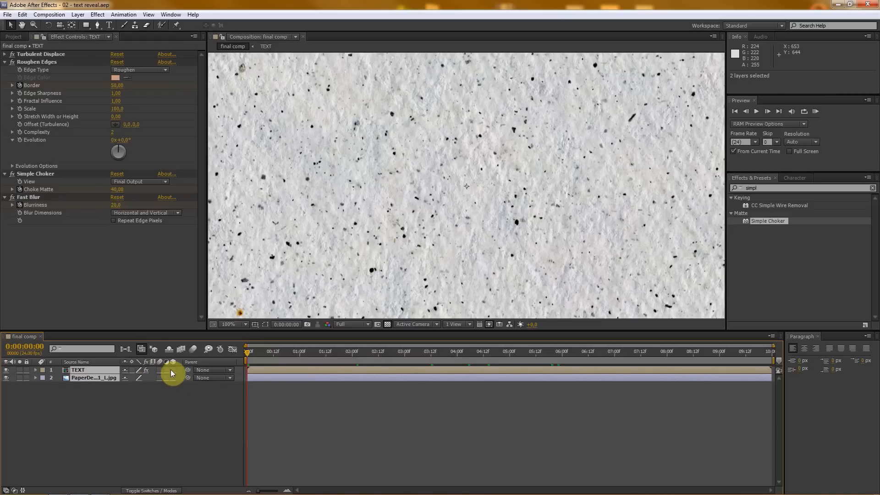
{"action": "left_click", "coordinate": [174, 370]}
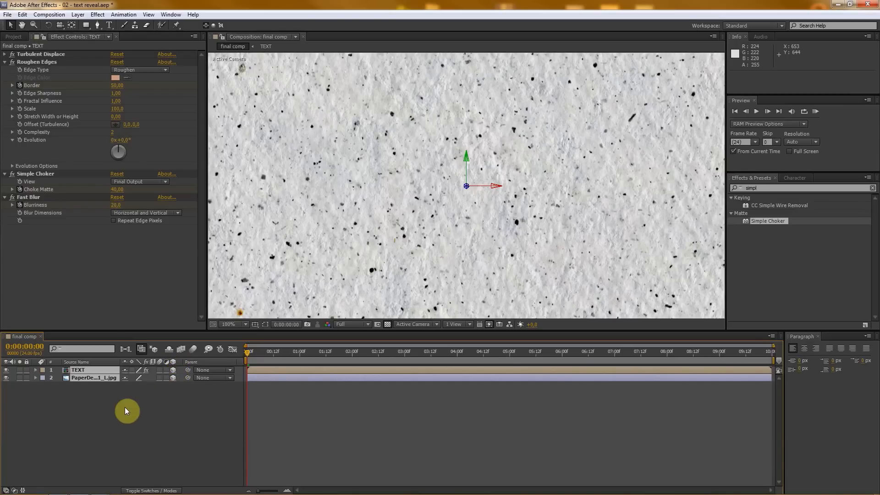
{"action": "left_click", "coordinate": [101, 396]}
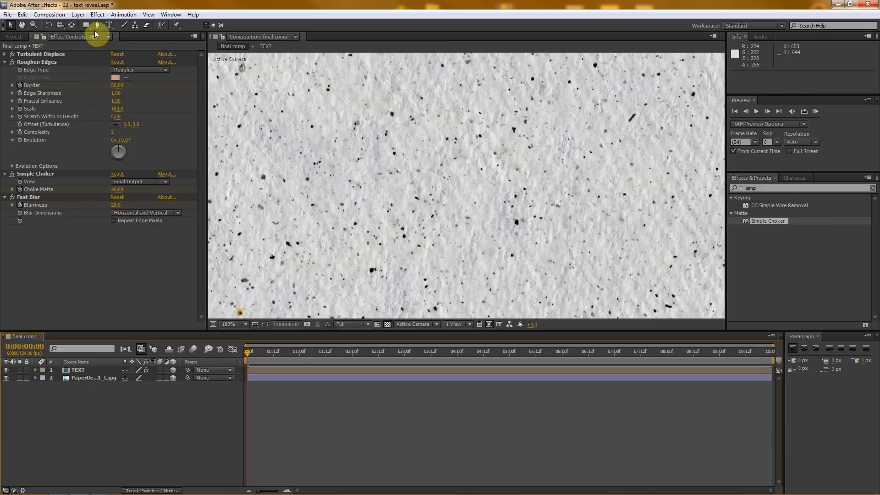
Step: Add a two-node camera layer with the 35mm preset to the composition
{"action": "left_click", "coordinate": [78, 14]}
{"action": "mouse_move", "coordinate": [90, 25]}
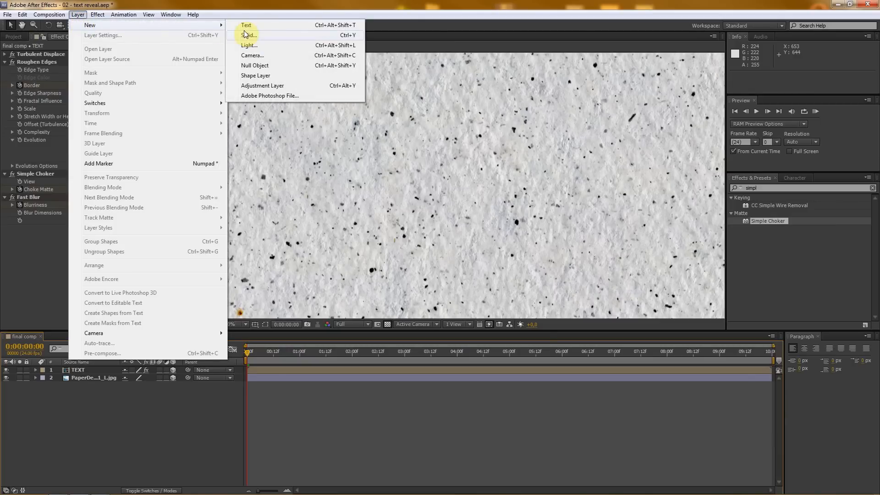
{"action": "left_click", "coordinate": [252, 56]}
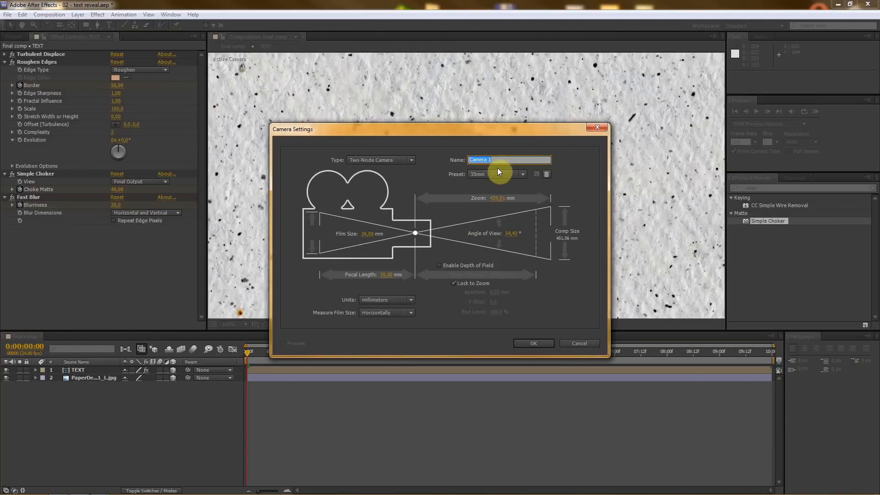
{"action": "left_click", "coordinate": [543, 344]}
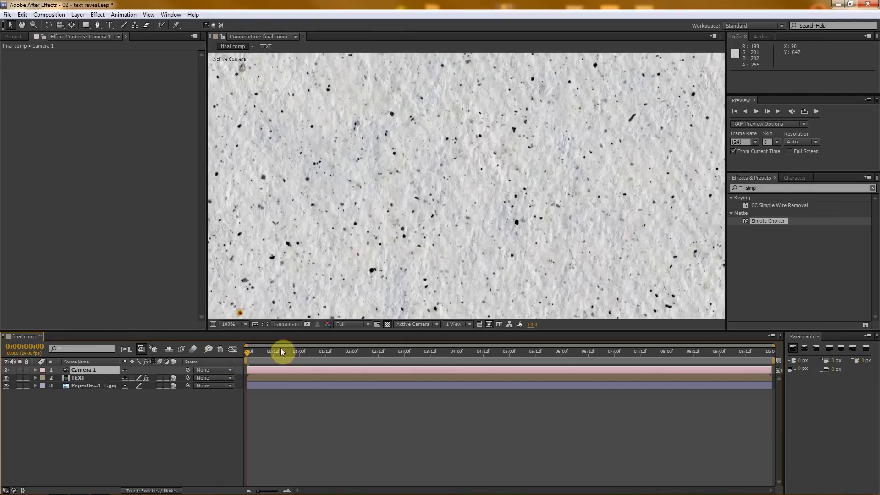
Step: Add a null object to the composition and convert it to a 3D layer
{"action": "left_click", "coordinate": [78, 15]}
{"action": "mouse_move", "coordinate": [90, 25]}
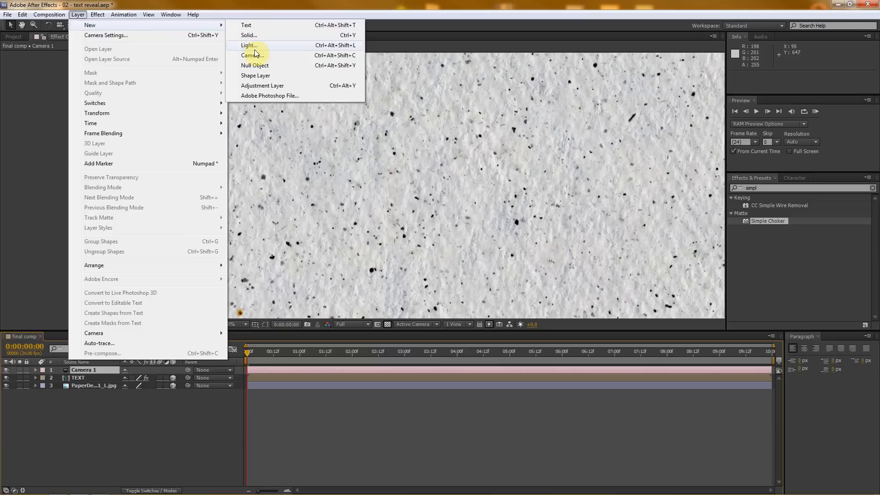
{"action": "left_click", "coordinate": [255, 66]}
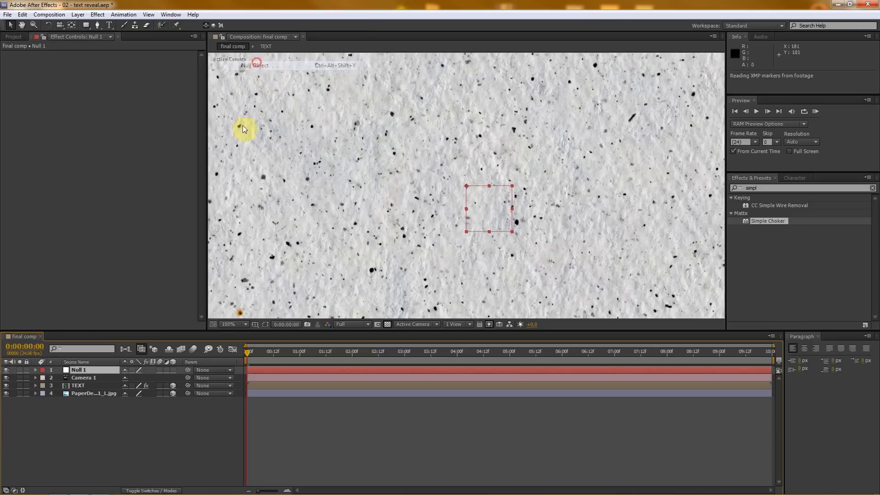
{"action": "left_click", "coordinate": [172, 370]}
Step: Rename the null layer as cam tracker
{"action": "left_click", "coordinate": [82, 374]}
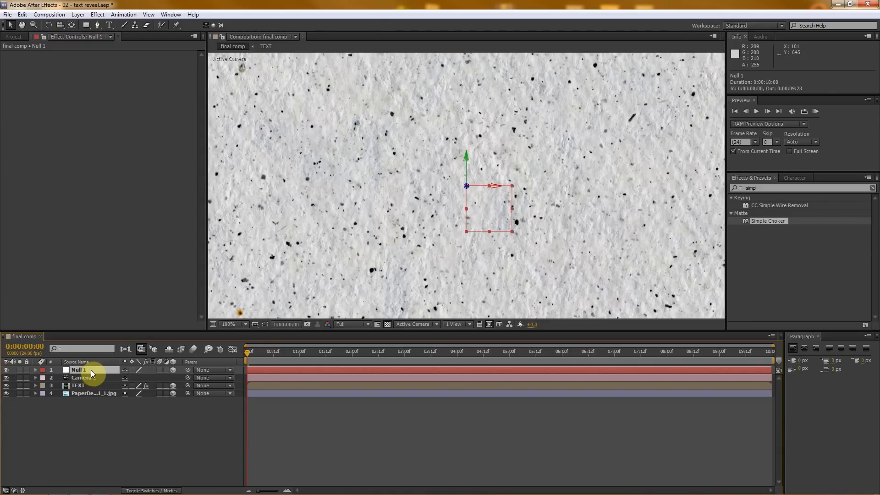
{"action": "key", "text": "Return"}
{"action": "type", "text": "cam tracker"}
{"action": "key", "text": "Return"}
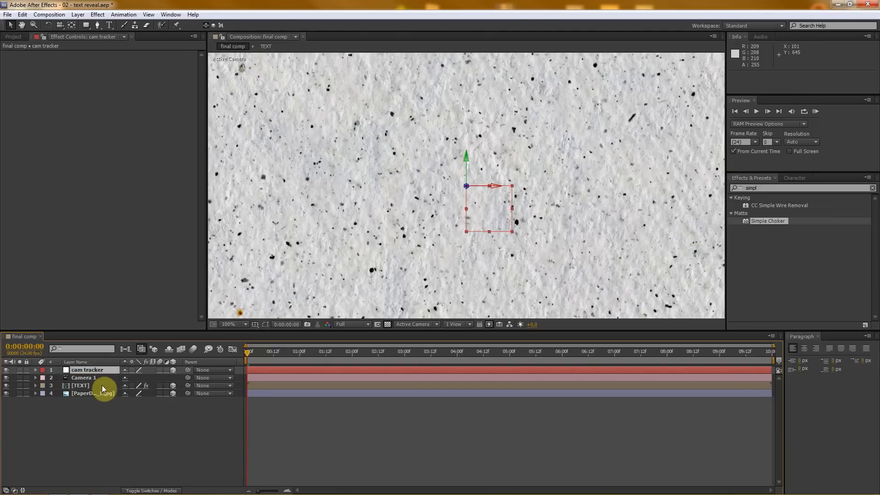
Step: Parent the Camera 1 layer to the cam tracker null
{"action": "left_click", "coordinate": [89, 376]}
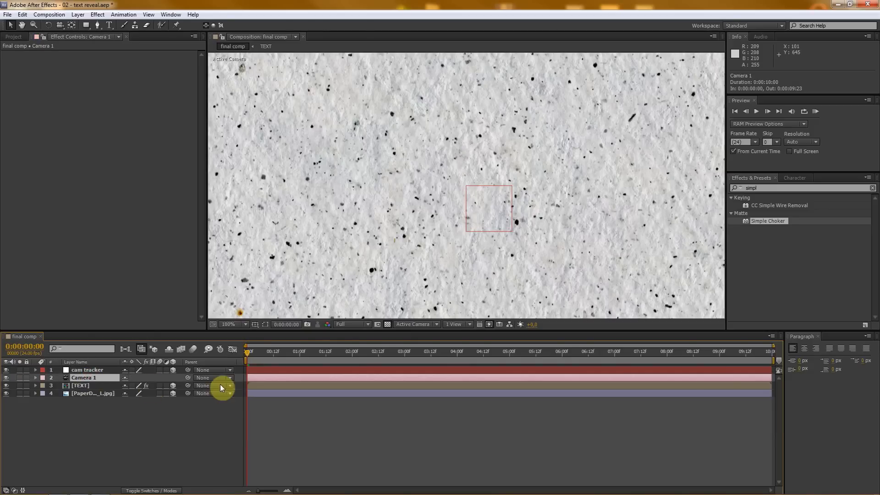
{"action": "left_click_drag", "start_coordinate": [188, 378], "coordinate": [86, 369]}
{"action": "left_click", "coordinate": [114, 417]}
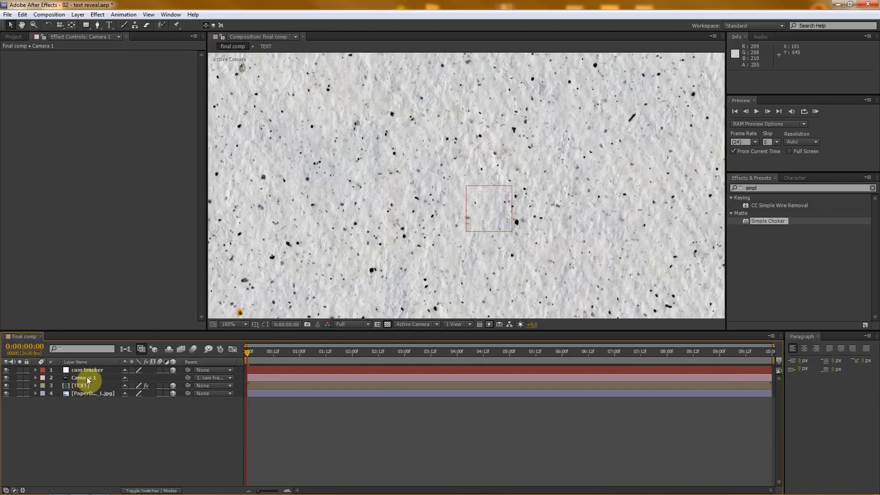
Step: At 0:00:06:16, rotate the cam tracker null to an X Rotation of 57°, Y Rotation of 45° and Z Rotation of 19°
{"action": "left_click", "coordinate": [89, 370]}
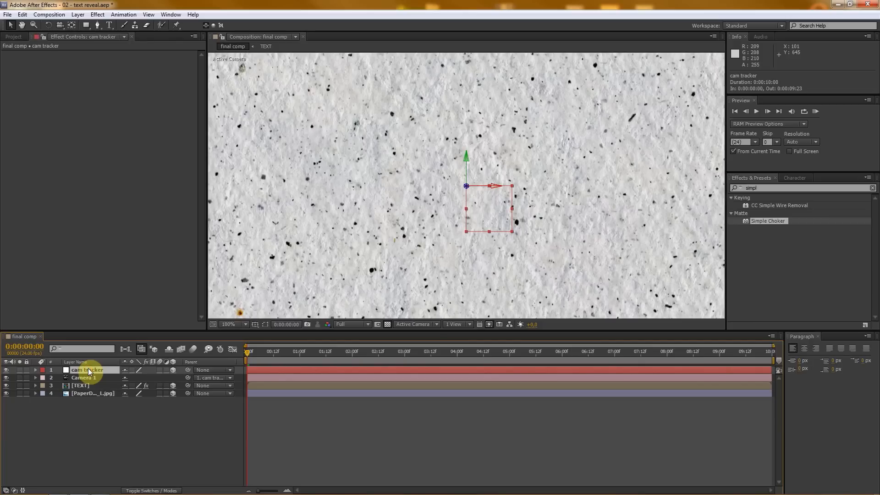
{"action": "left_click_drag", "start_coordinate": [248, 351], "coordinate": [599, 353]}
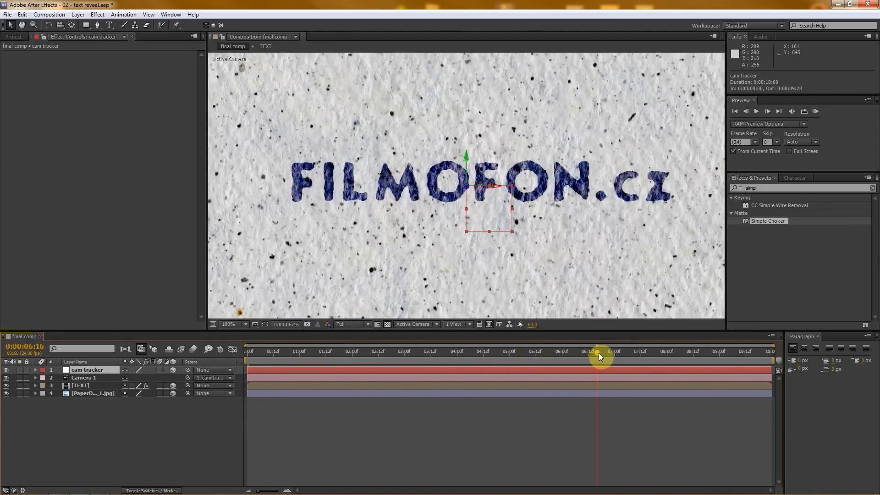
{"action": "scroll", "coordinate": [523, 183], "scroll_direction": "down", "scroll_amount": 2}
{"action": "scroll", "coordinate": [508, 207], "scroll_direction": "up", "scroll_amount": 2}
{"action": "scroll", "coordinate": [508, 206], "scroll_direction": "down", "scroll_amount": 2}
{"action": "scroll", "coordinate": [510, 209], "scroll_direction": "up", "scroll_amount": 2}
{"action": "scroll", "coordinate": [481, 197], "scroll_direction": "down", "scroll_amount": 2}
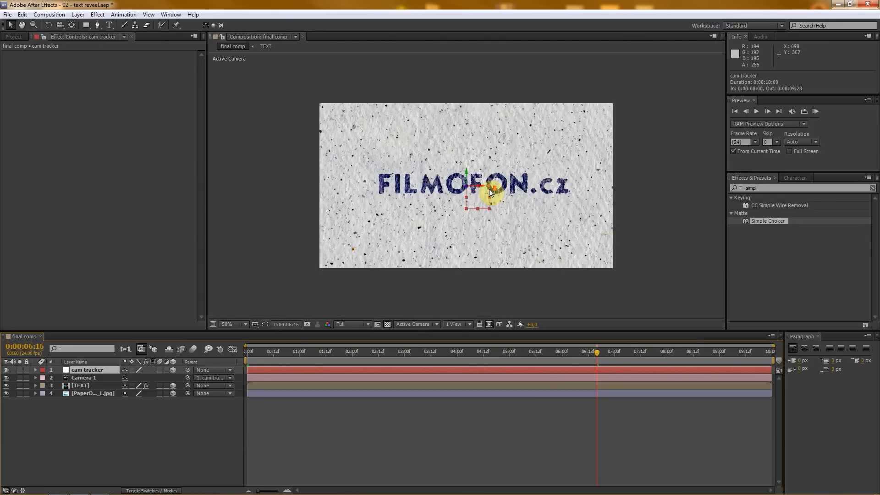
{"action": "scroll", "coordinate": [501, 196], "scroll_direction": "up", "scroll_amount": 2}
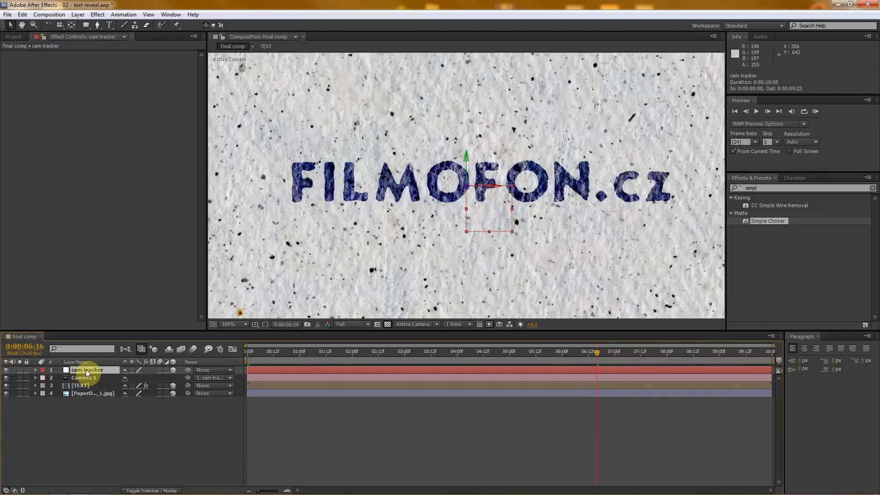
{"action": "key", "text": "r"}
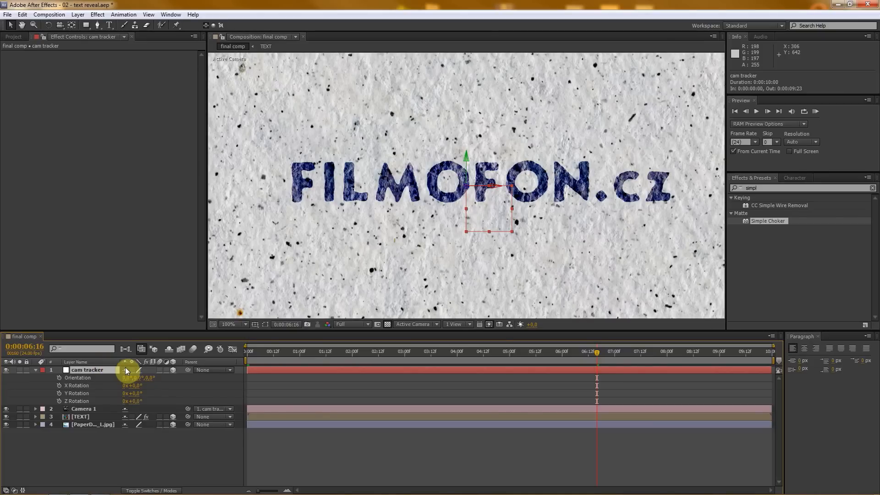
{"action": "mouse_move", "coordinate": [138, 387]}
{"action": "left_mouse_down"}
{"action": "mouse_move", "coordinate": [157, 383]}
{"action": "mouse_move", "coordinate": [144, 386]}
{"action": "left_mouse_up"}
{"action": "left_click", "coordinate": [138, 386]}
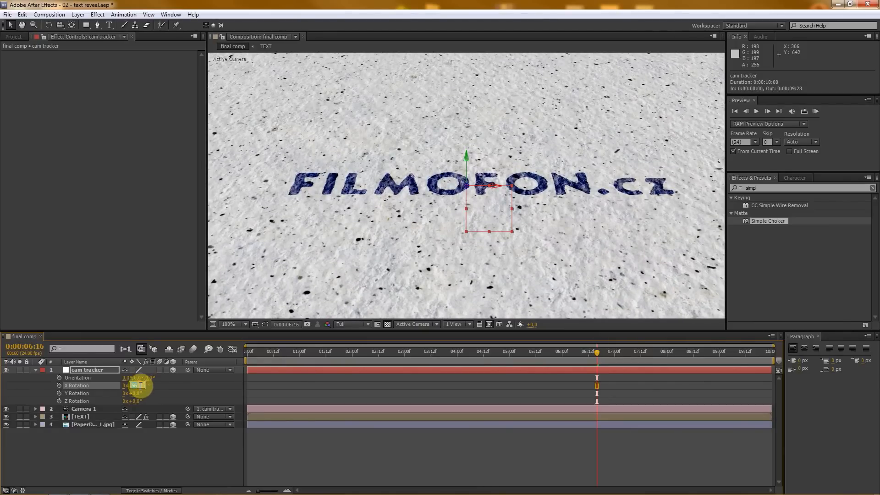
{"action": "type", "text": "57"}
{"action": "key", "text": "Return"}
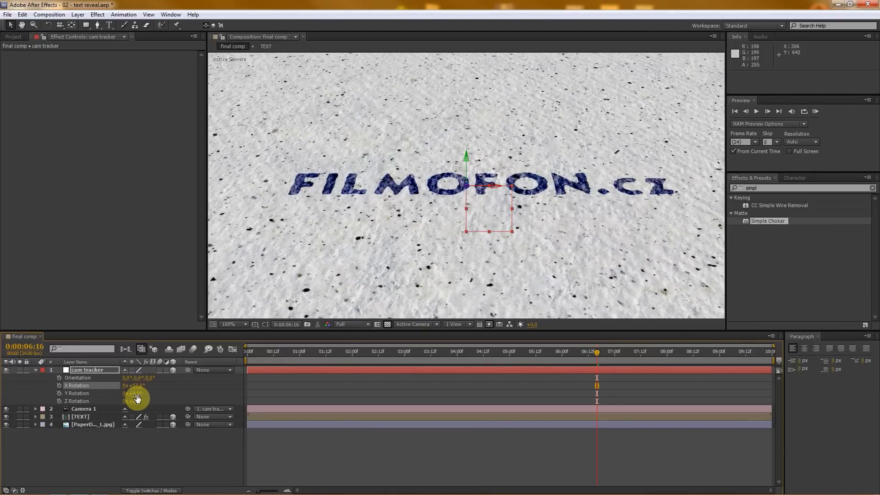
{"action": "mouse_move", "coordinate": [133, 393]}
{"action": "left_mouse_down"}
{"action": "mouse_move", "coordinate": [153, 392]}
{"action": "mouse_move", "coordinate": [143, 399]}
{"action": "left_mouse_up"}
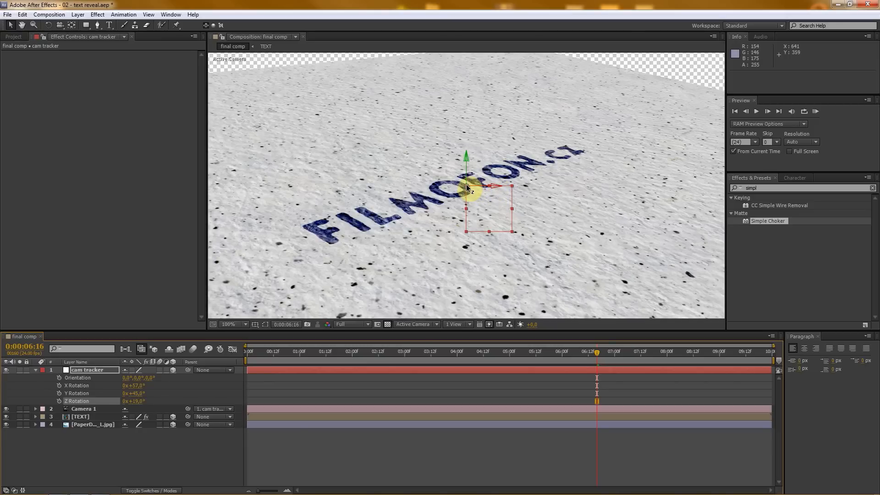
Step: Move the cam tracker null close to the title's first letter, to Position 973.1, -247.3, 394.4
{"action": "left_click_drag", "start_coordinate": [466, 185], "coordinate": [56, 244]}
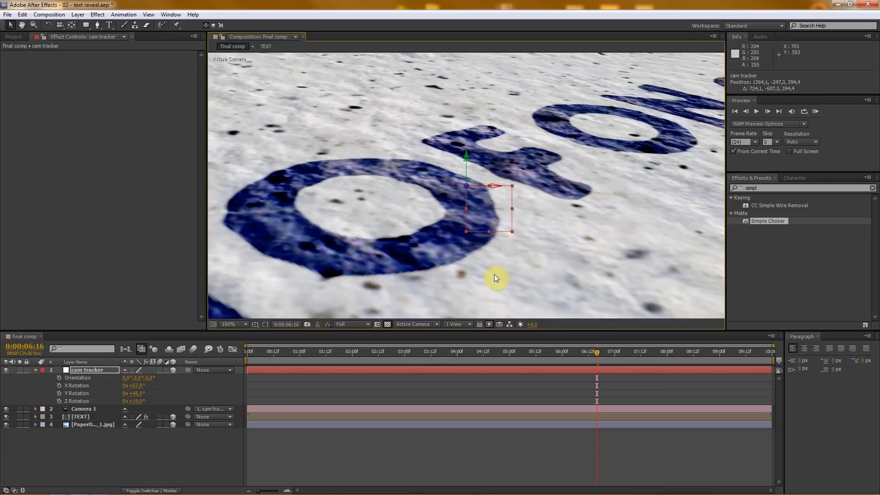
{"action": "left_click", "coordinate": [95, 371]}
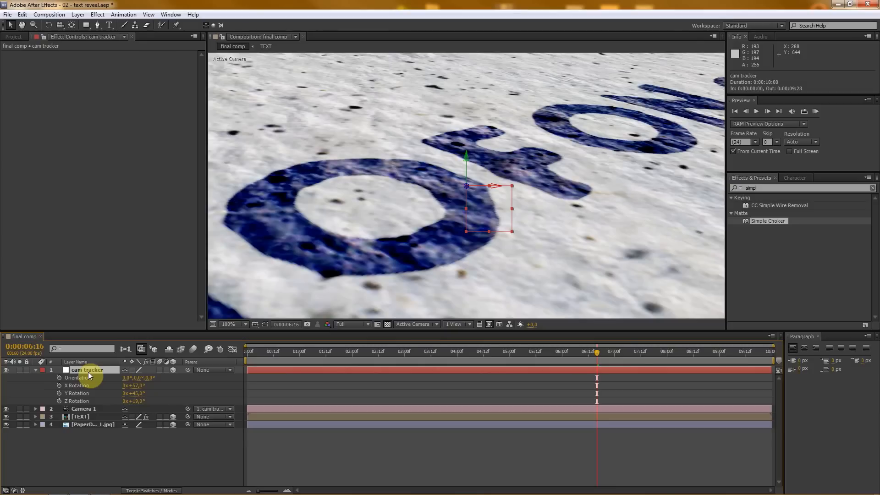
{"action": "key", "text": "shift+p"}
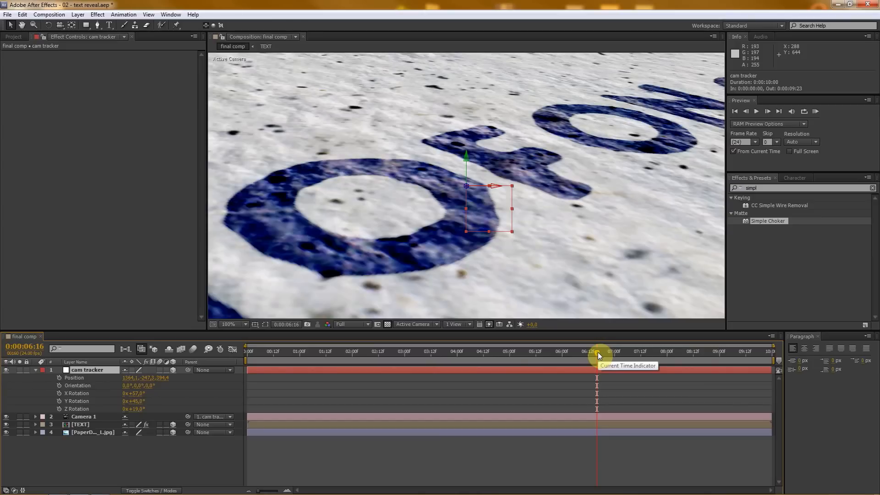
{"action": "left_click_drag", "start_coordinate": [128, 378], "coordinate": [17, 436]}
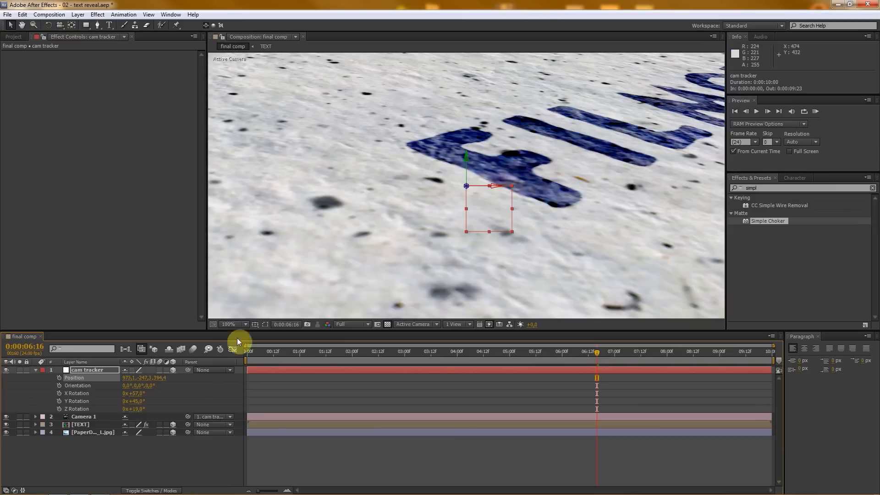
Step: Keyframe the cam tracker null's Position and place that keyframe at frame 0
{"action": "left_click", "coordinate": [59, 378]}
{"action": "left_click_drag", "start_coordinate": [597, 378], "coordinate": [481, 377]}
{"action": "mouse_move", "coordinate": [255, 386]}
{"action": "left_mouse_down"}
{"action": "mouse_move", "coordinate": [244, 383]}
{"action": "mouse_move", "coordinate": [252, 384]}
{"action": "left_mouse_up"}
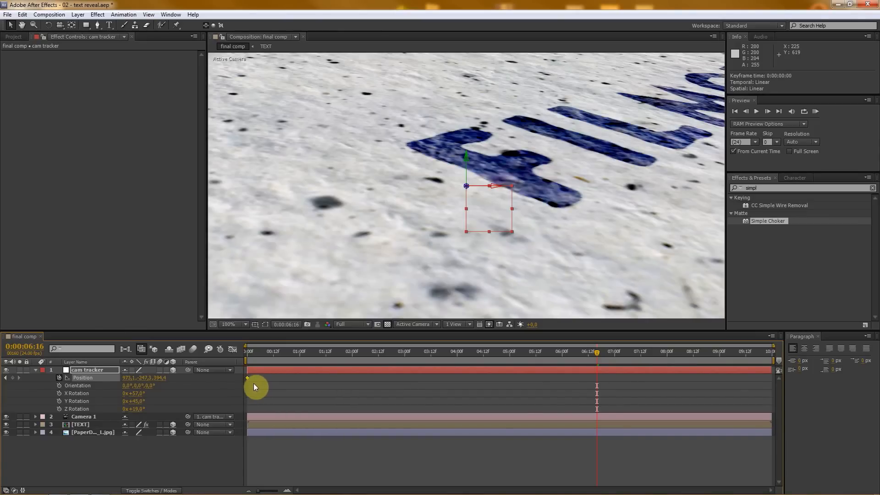
Step: At 0:00:09:23, keyframe the cam tracker null's X position at 1775.1, and scrub back to 0:00:03:16 to preview the camera move
{"action": "left_click_drag", "start_coordinate": [599, 353], "coordinate": [785, 357]}
{"action": "mouse_move", "coordinate": [122, 378]}
{"action": "left_mouse_down"}
{"action": "mouse_move", "coordinate": [326, 370]}
{"action": "mouse_move", "coordinate": [501, 346]}
{"action": "left_mouse_up"}
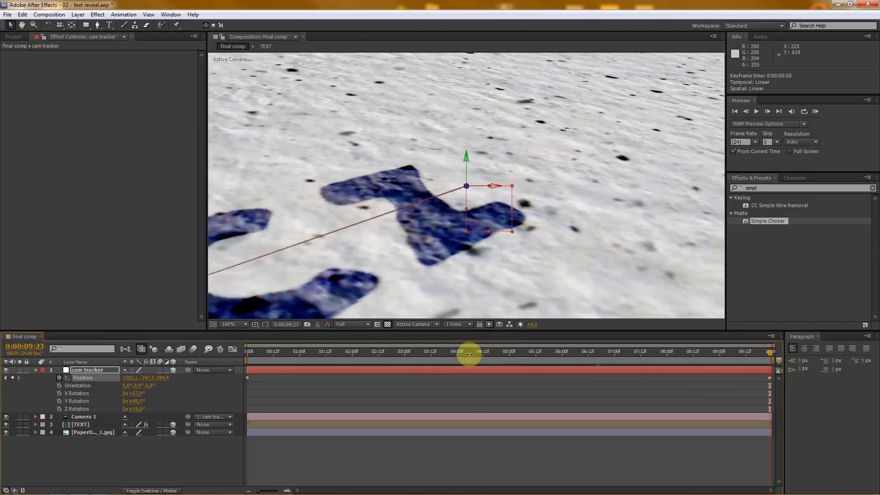
{"action": "left_click", "coordinate": [222, 470]}
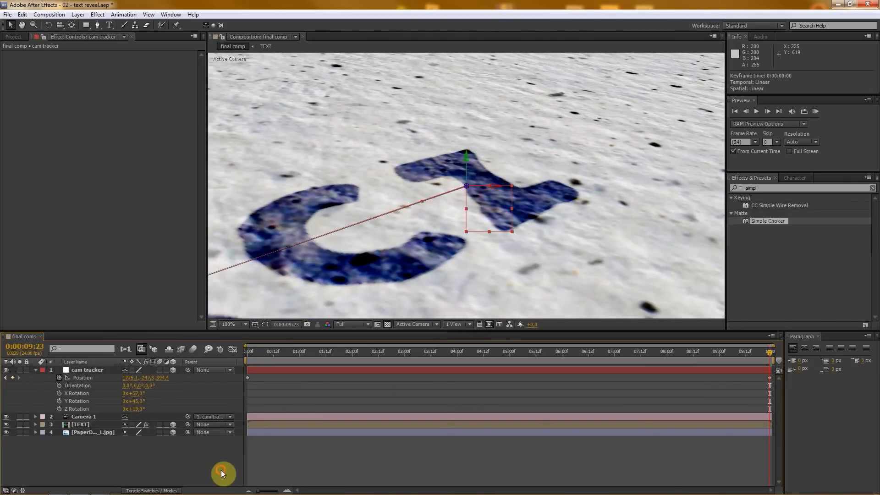
{"action": "left_click_drag", "start_coordinate": [770, 351], "coordinate": [440, 310]}
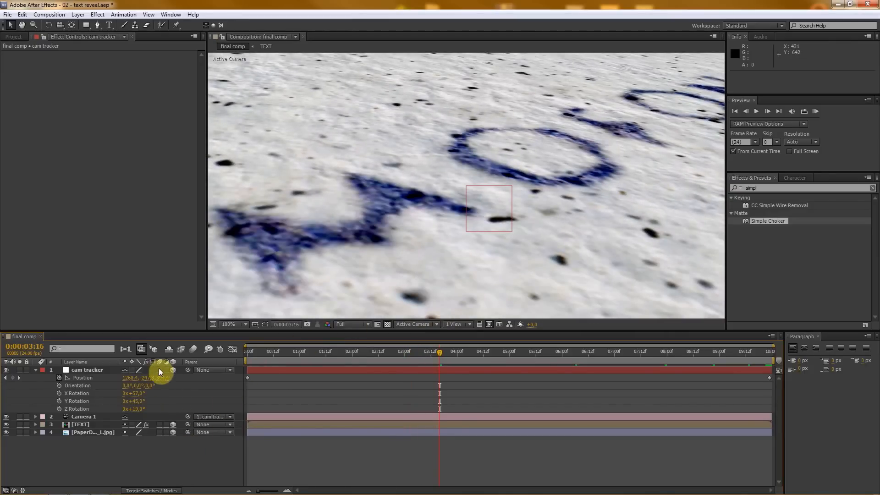
Step: Try motion blur on the TEXT and paper texture layers
{"action": "left_click", "coordinate": [160, 433]}
{"action": "left_click", "coordinate": [194, 350]}
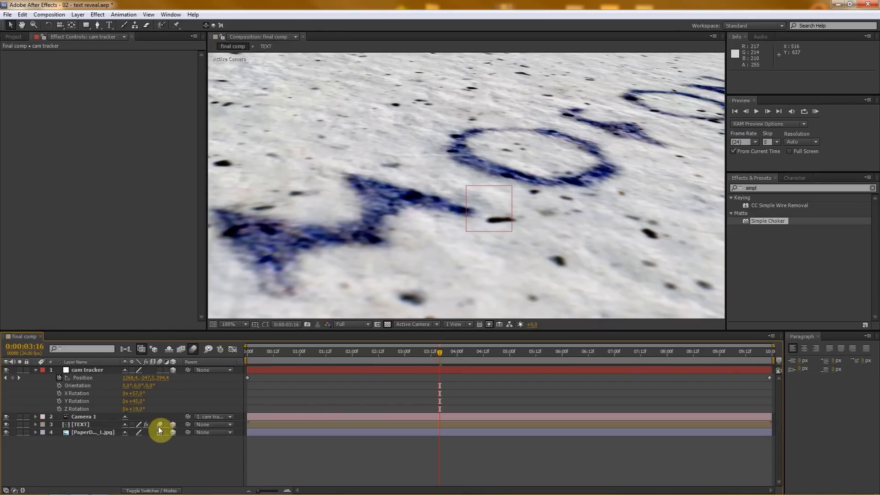
{"action": "left_click_drag", "start_coordinate": [159, 425], "coordinate": [160, 433]}
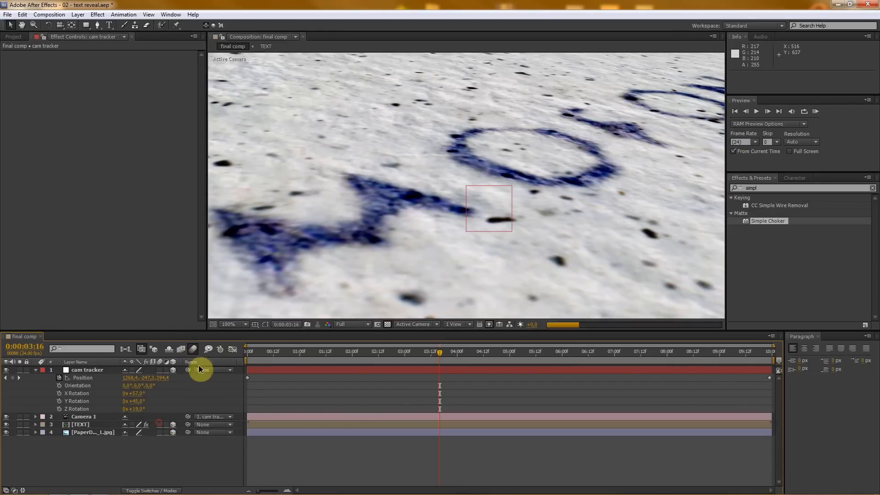
{"action": "left_click", "coordinate": [193, 349]}
{"action": "left_click", "coordinate": [203, 469]}
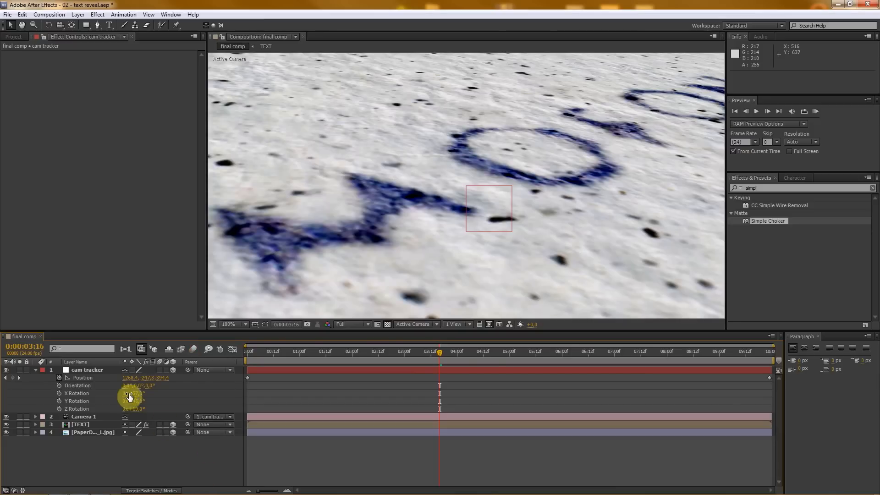
Step: Collapse the cam tracker layer's properties and hide the null in the composition
{"action": "left_click", "coordinate": [94, 371]}
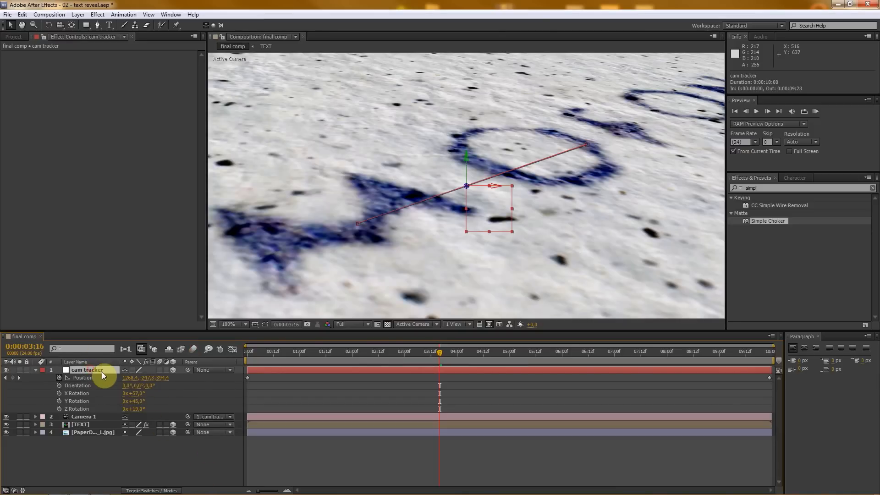
{"action": "left_click", "coordinate": [35, 370]}
{"action": "left_click", "coordinate": [76, 415]}
{"action": "left_click", "coordinate": [88, 370]}
{"action": "left_click", "coordinate": [100, 425]}
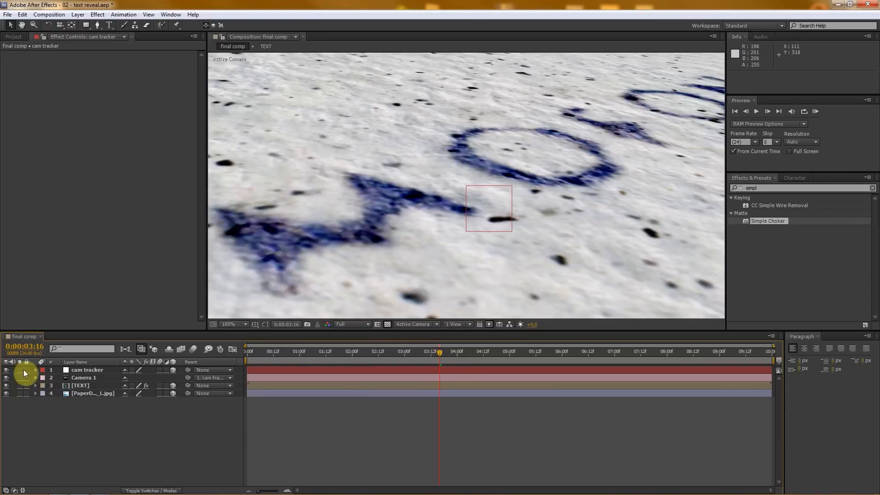
{"action": "left_click", "coordinate": [6, 371]}
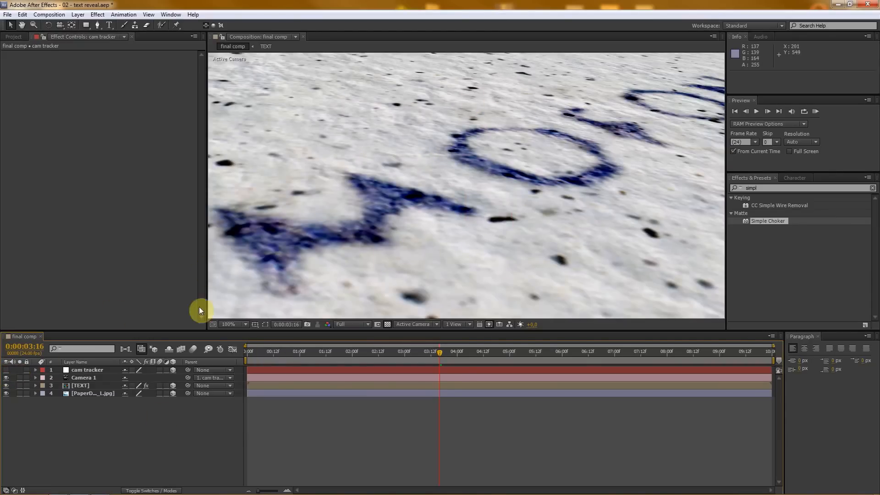
Step: Turn on Depth of Field in Camera 1's camera options
{"action": "left_click", "coordinate": [84, 378]}
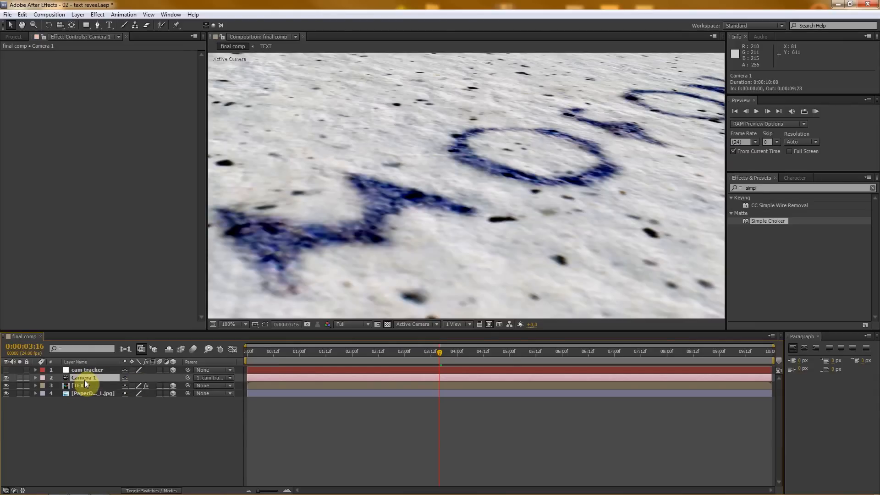
{"action": "left_click", "coordinate": [36, 378]}
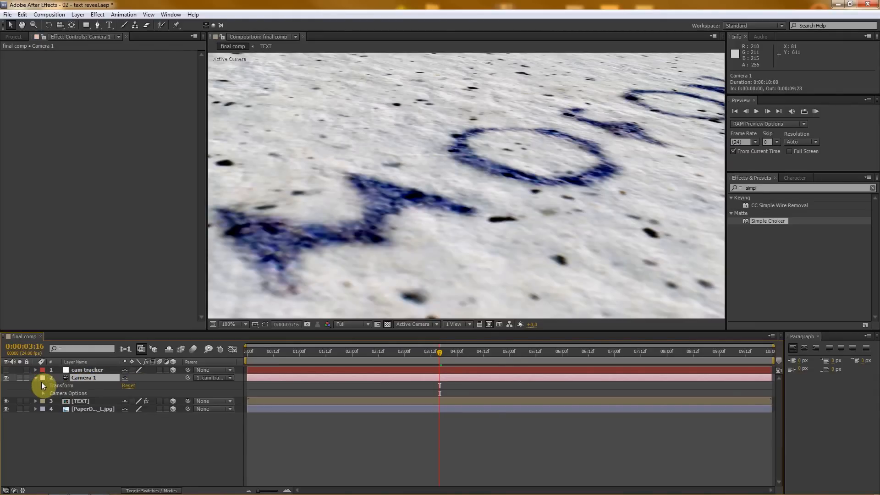
{"action": "left_click", "coordinate": [42, 393]}
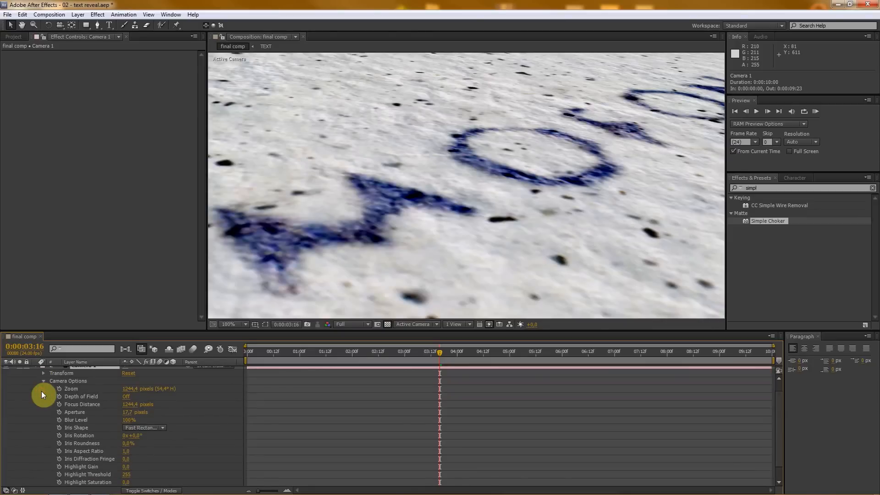
{"action": "left_click", "coordinate": [127, 398]}
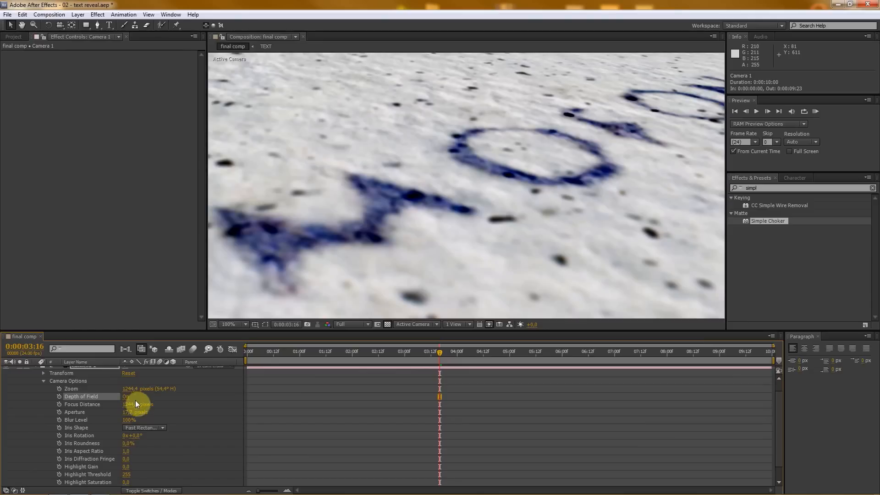
Step: Try a Focus Distance of about 650 pixels with an Aperture of 150 pixels in Camera 1's options
{"action": "left_click", "coordinate": [85, 406]}
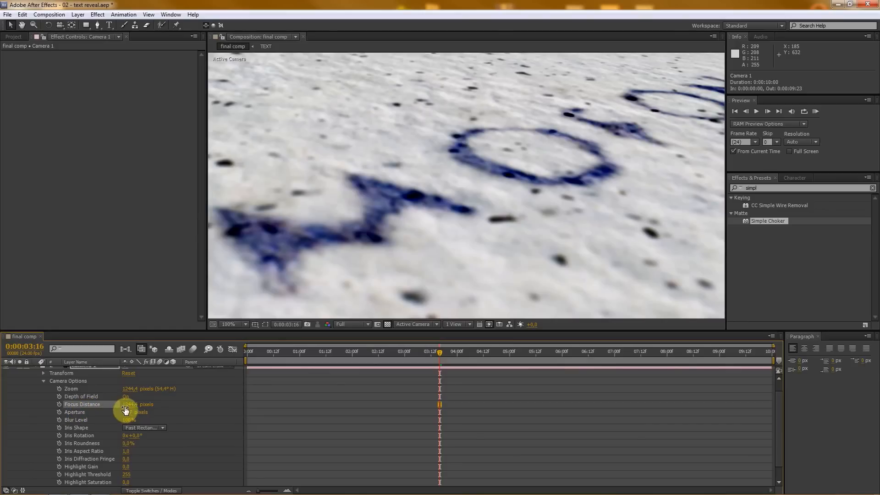
{"action": "left_click_drag", "start_coordinate": [125, 405], "coordinate": [23, 396]}
{"action": "left_click", "coordinate": [72, 412]}
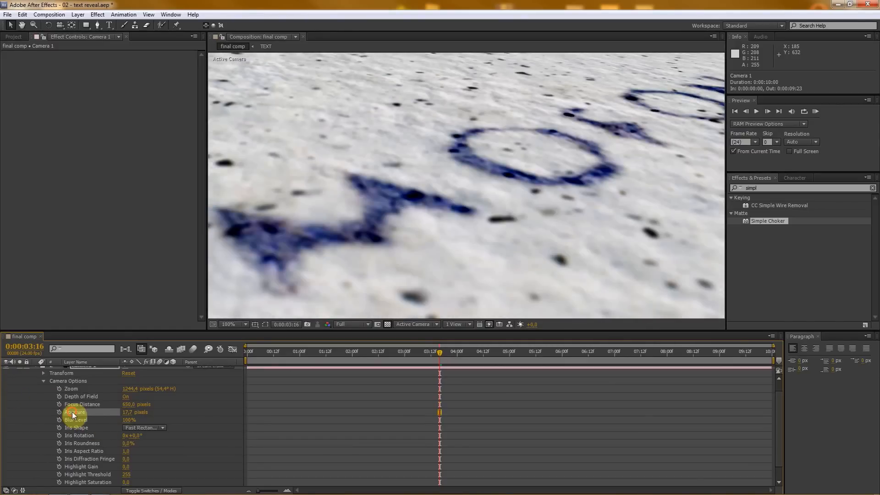
{"action": "left_click", "coordinate": [126, 412]}
{"action": "type", "text": "150"}
{"action": "key", "text": "Return"}
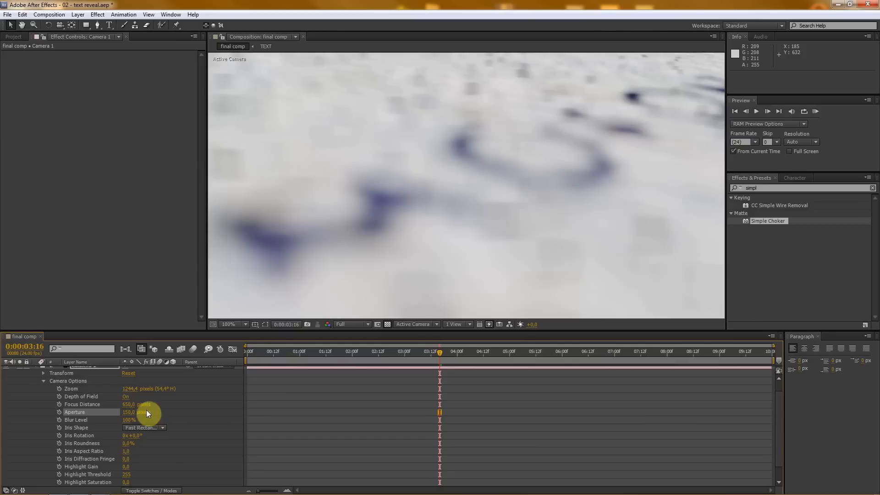
Step: Shorten Camera 1's Focus Distance until the sharp zone falls on the letter nearest the camera
{"action": "left_click_drag", "start_coordinate": [124, 409], "coordinate": [69, 404]}
{"action": "left_click_drag", "start_coordinate": [44, 404], "coordinate": [1, 398]}
{"action": "left_click", "coordinate": [65, 406]}
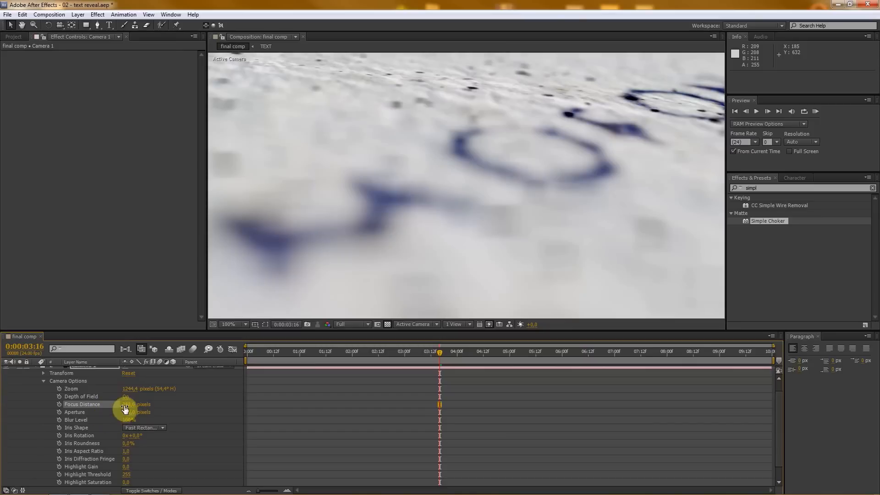
{"action": "left_click_drag", "start_coordinate": [130, 405], "coordinate": [120, 405]}
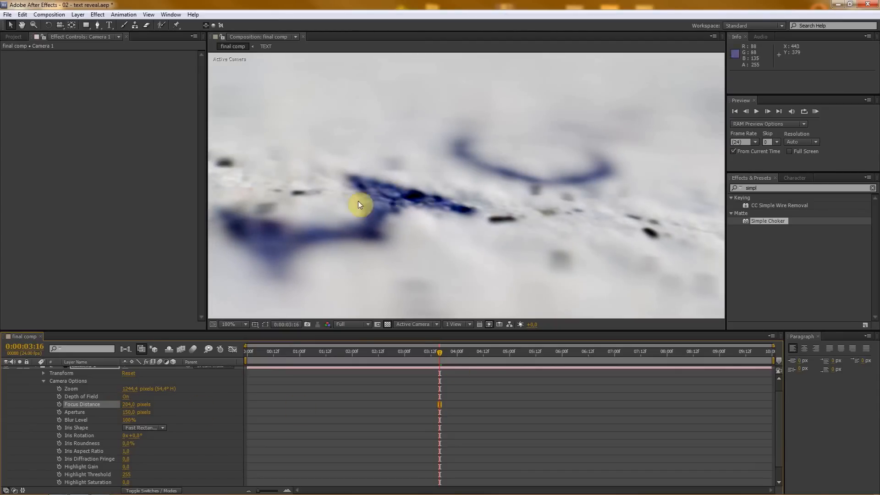
Step: Reduce the depth-of-field blur by trying a 50-pixel Aperture on Camera 1 and settling on 30 pixels
{"action": "left_click", "coordinate": [130, 412]}
{"action": "left_click", "coordinate": [141, 407]}
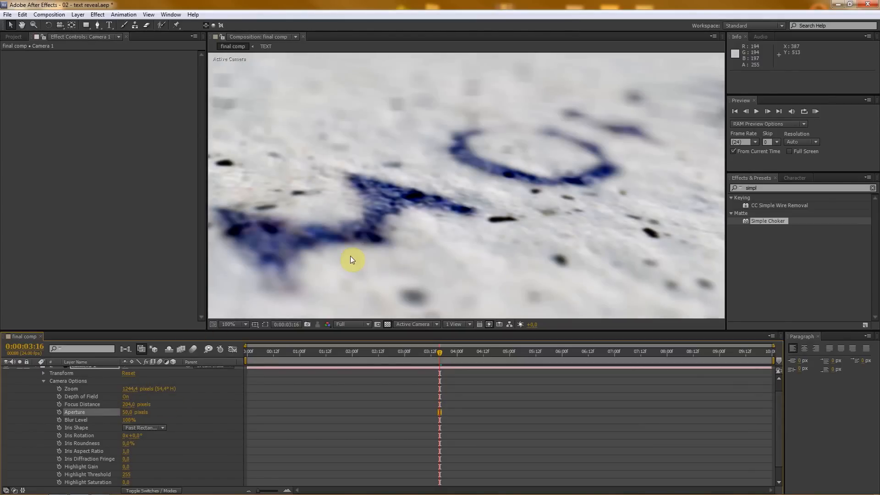
{"action": "left_click", "coordinate": [129, 412]}
{"action": "type", "text": "30"}
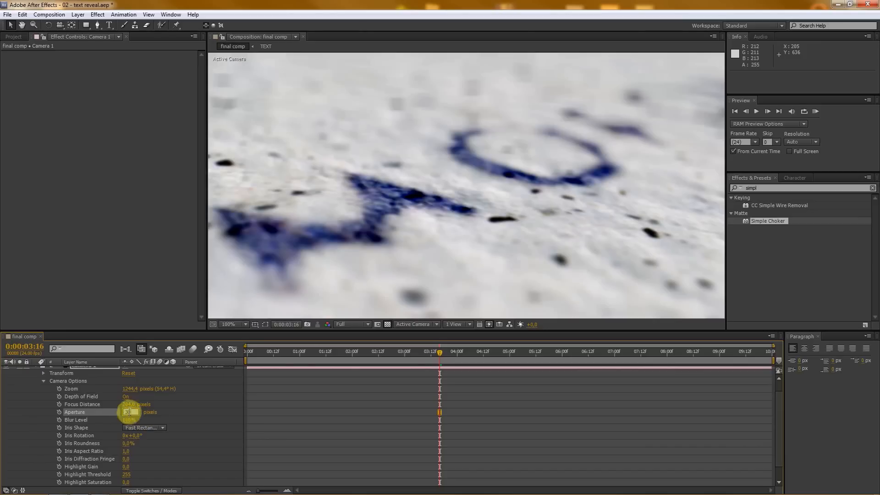
{"action": "key", "text": "Return"}
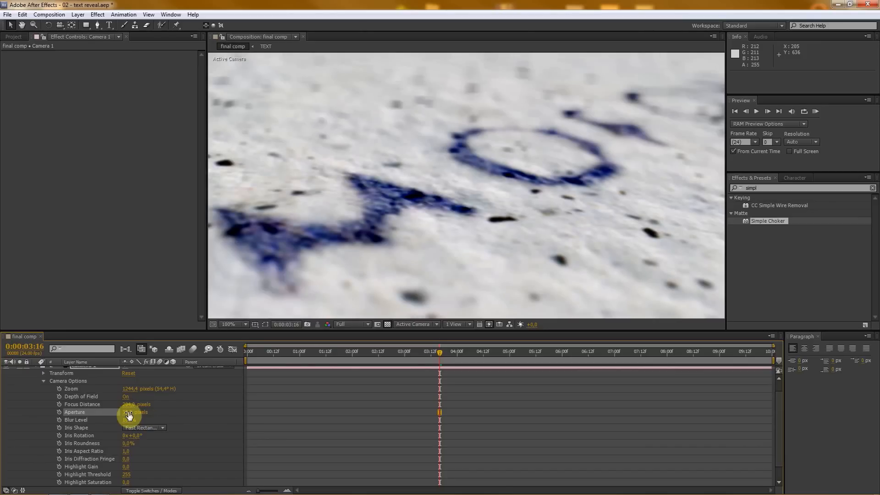
Step: Collapse Camera 1's properties and deselect the layer
{"action": "left_click_drag", "start_coordinate": [147, 331], "coordinate": [148, 311]}
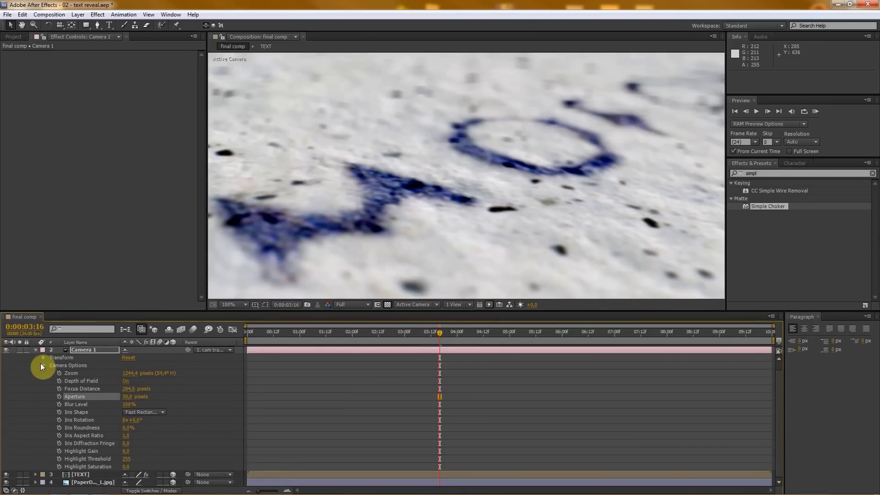
{"action": "left_click", "coordinate": [35, 350]}
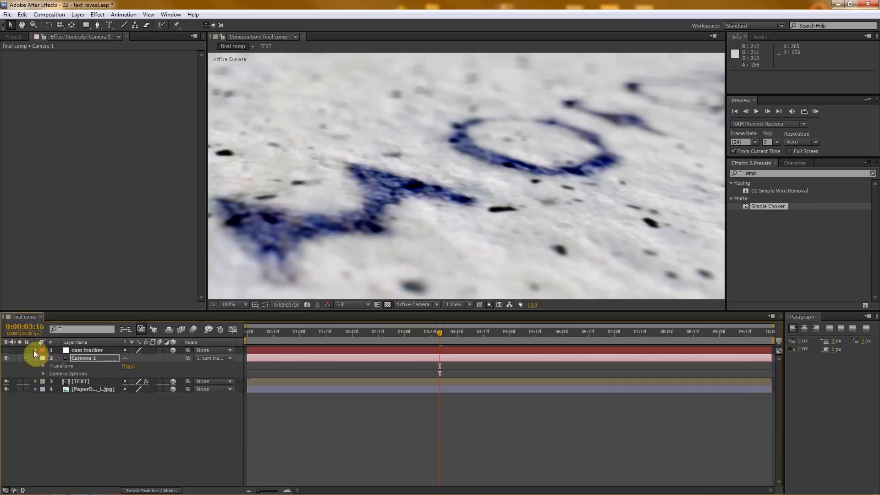
{"action": "left_click", "coordinate": [101, 427]}
Step: Scrub through the final comp to check the depth of field along the camera move, and return to the first frame
{"action": "left_click_drag", "start_coordinate": [491, 335], "coordinate": [503, 332]}
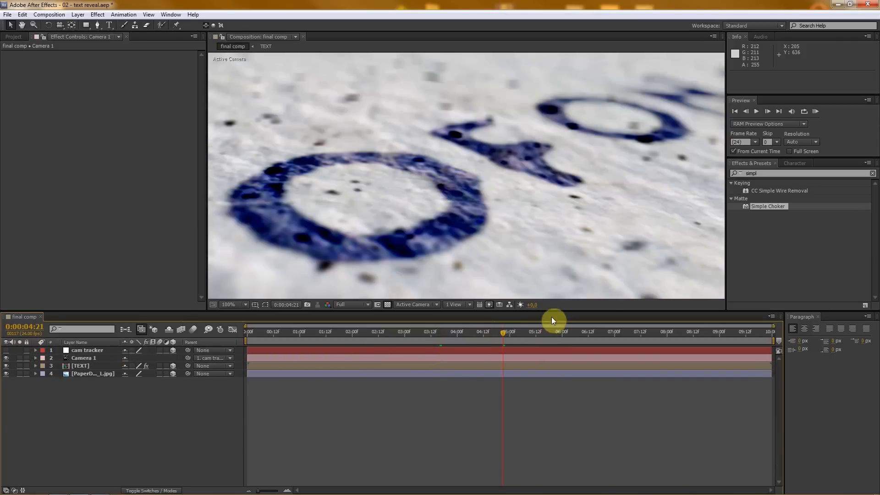
{"action": "left_click_drag", "start_coordinate": [556, 313], "coordinate": [667, 377]}
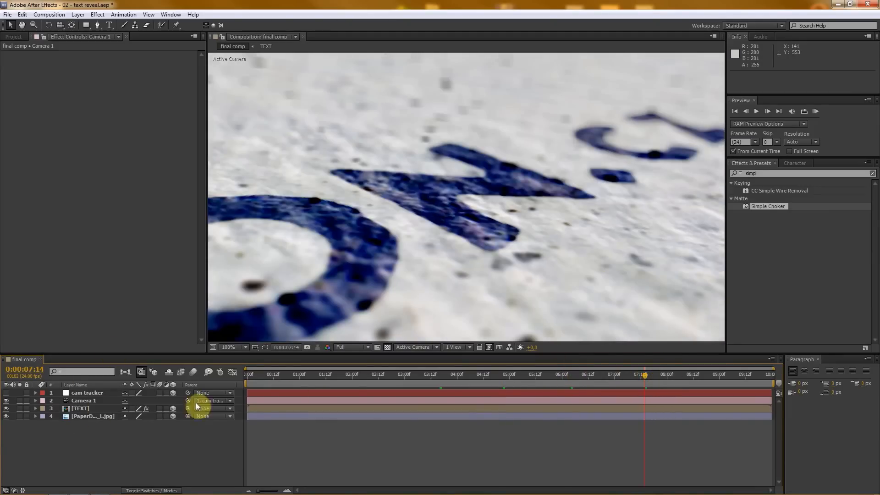
{"action": "left_click", "coordinate": [693, 377]}
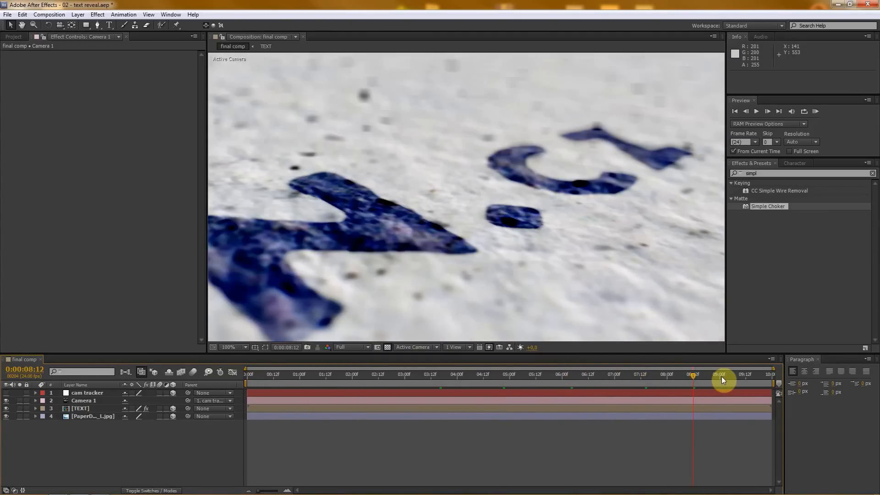
{"action": "left_click", "coordinate": [506, 376]}
{"action": "mouse_move", "coordinate": [507, 376]}
{"action": "left_mouse_down"}
{"action": "mouse_move", "coordinate": [295, 375]}
{"action": "mouse_move", "coordinate": [495, 377]}
{"action": "left_mouse_up"}
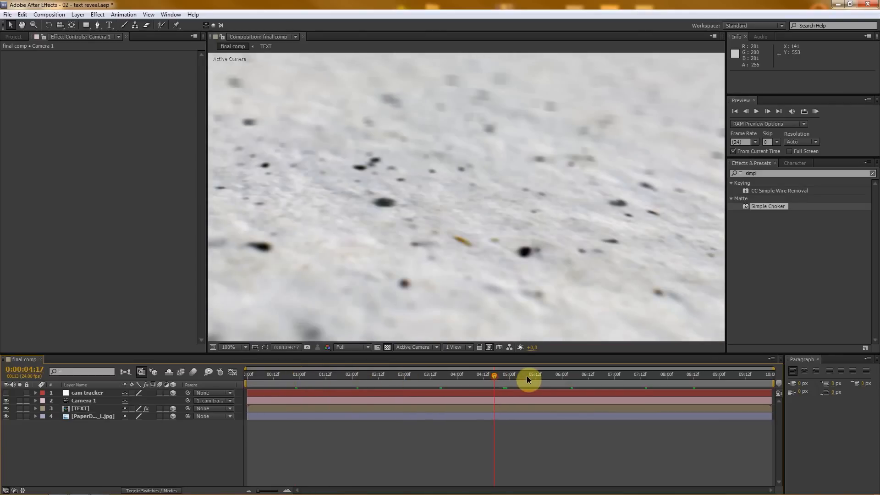
{"action": "key", "text": "Home"}
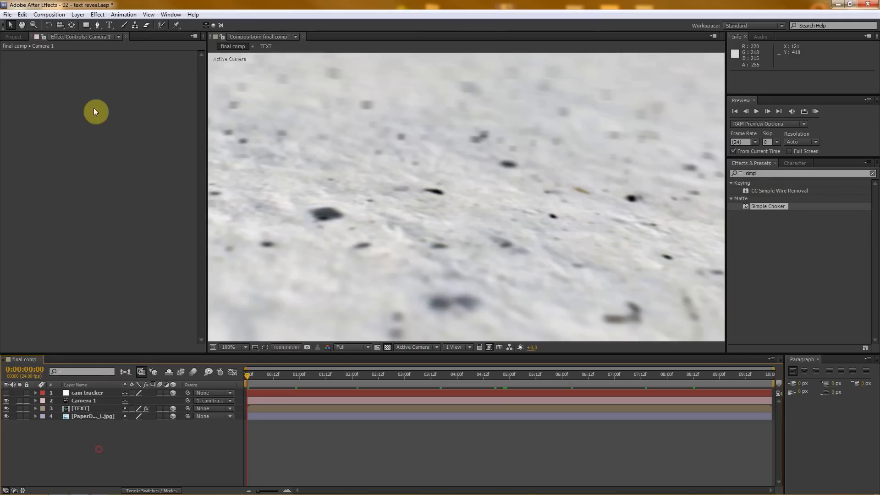
Step: Create a 1280 x 720 composition named "text 2" at 24 fps with a duration of 10 seconds
{"action": "left_click", "coordinate": [12, 38]}
{"action": "left_click", "coordinate": [26, 157]}
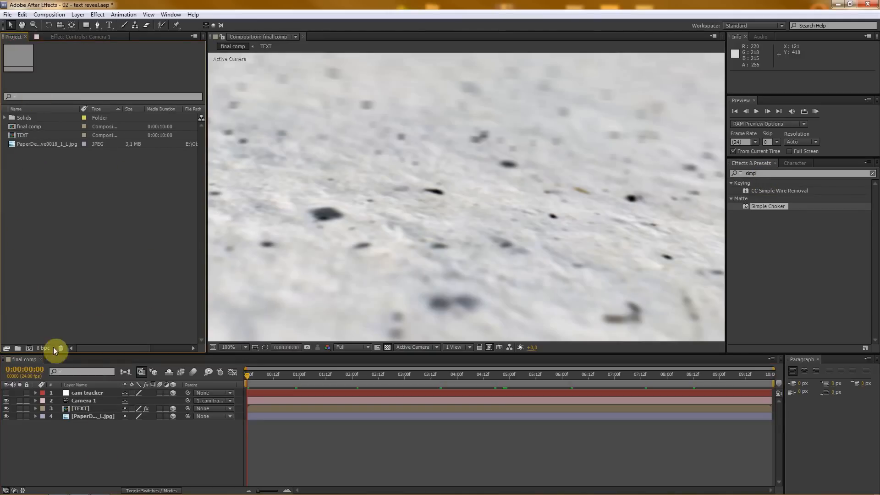
{"action": "left_click", "coordinate": [29, 348]}
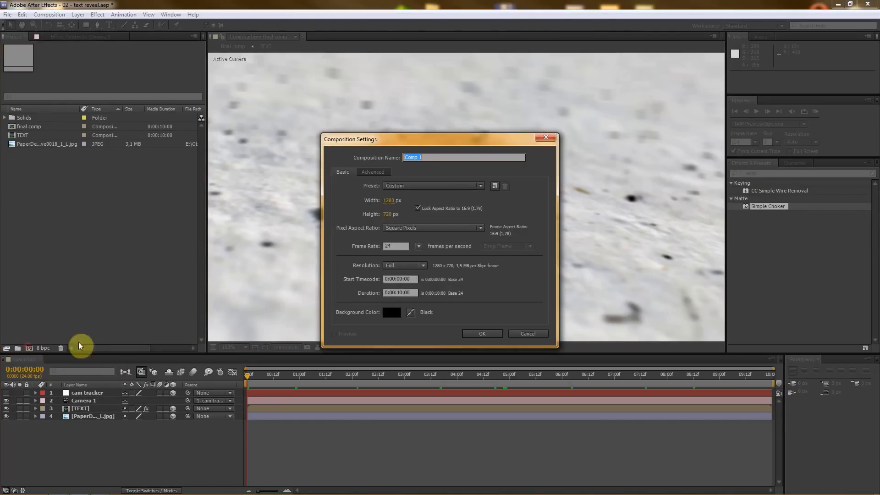
{"action": "type", "text": "text 2"}
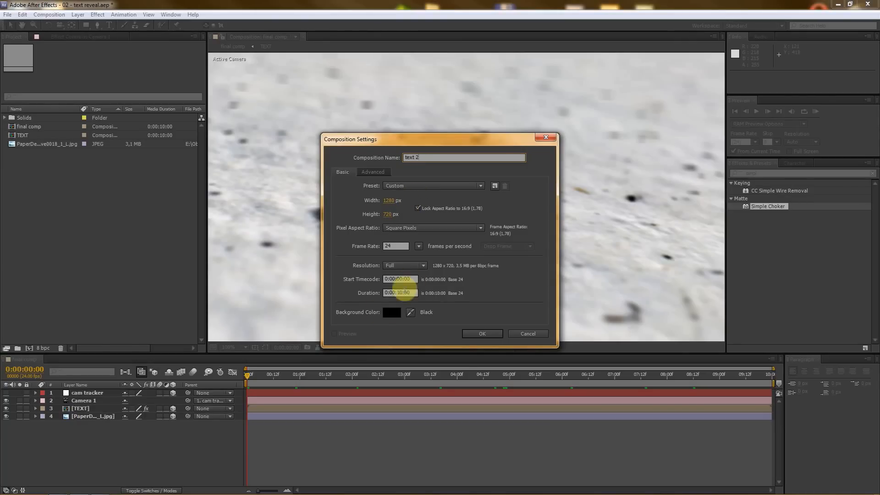
{"action": "left_click", "coordinate": [477, 334]}
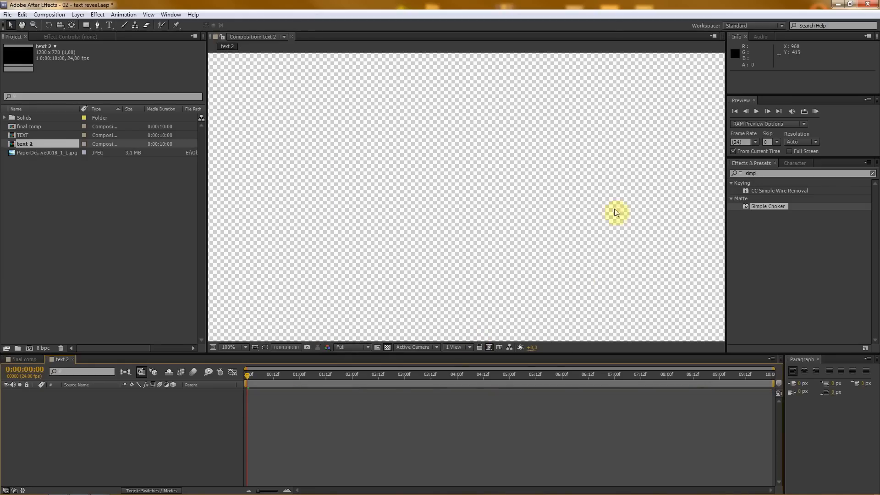
Step: Set up the Type tool with a white fill and the KabanaBook font
{"action": "left_click", "coordinate": [110, 25]}
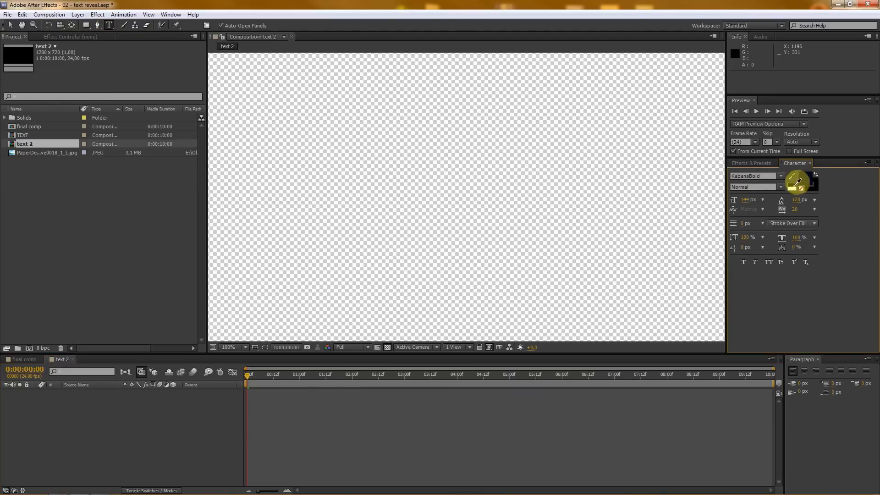
{"action": "left_click", "coordinate": [806, 177]}
{"action": "left_click_drag", "start_coordinate": [453, 359], "coordinate": [340, 289]}
{"action": "left_click", "coordinate": [605, 313]}
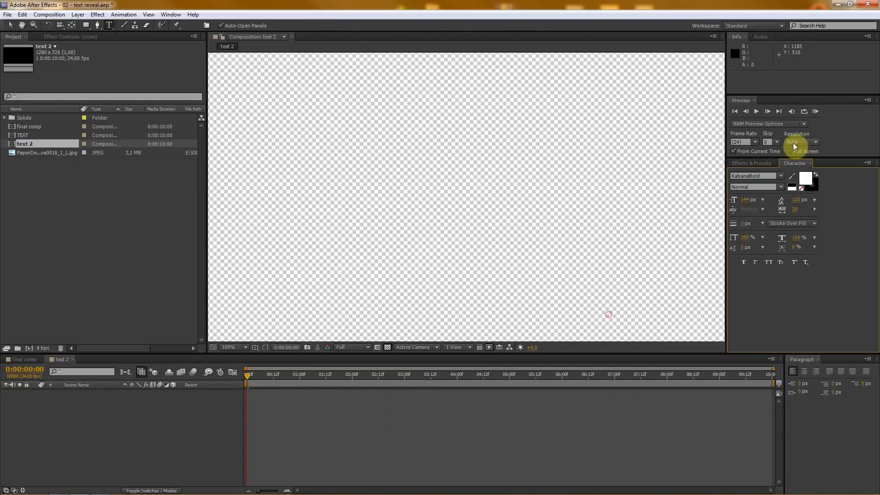
{"action": "left_click", "coordinate": [781, 177]}
{"action": "left_click", "coordinate": [769, 193]}
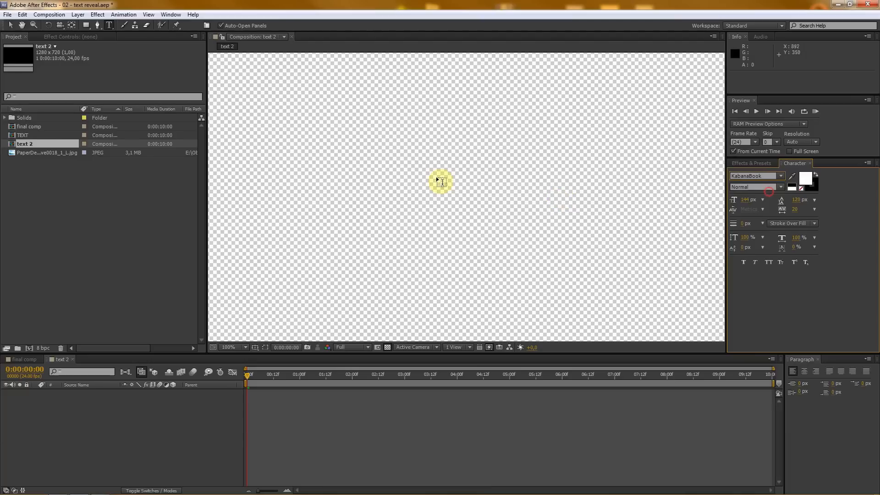
Step: Add a text layer in the text 2 composition reading "some text" with "here" on a second line
{"action": "left_click", "coordinate": [351, 161]}
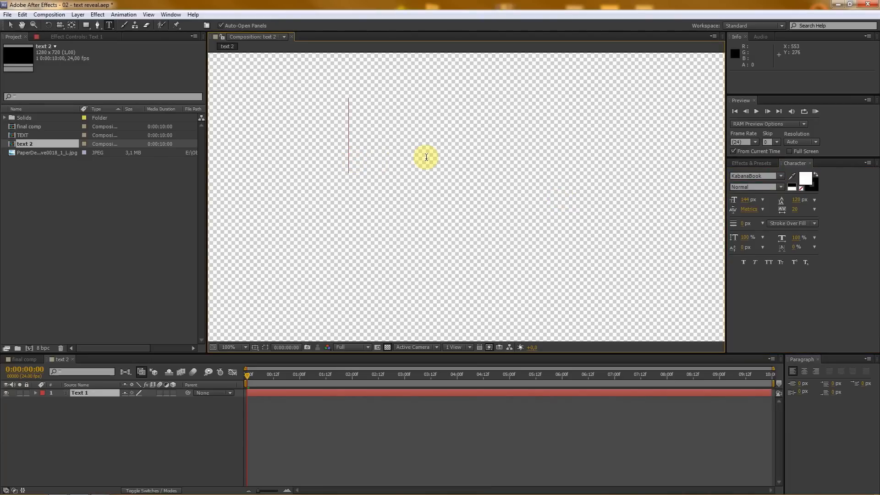
{"action": "type", "text": "som"}
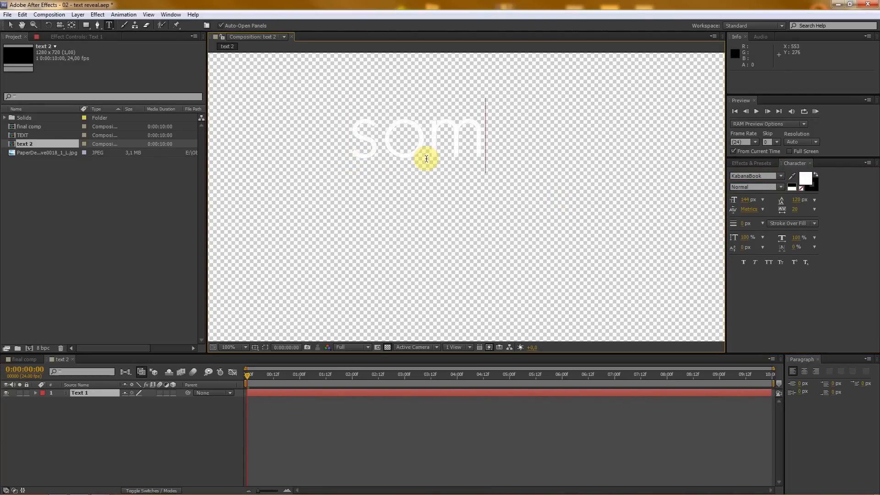
{"action": "type", "text": "e text"}
{"action": "key", "text": "Return"}
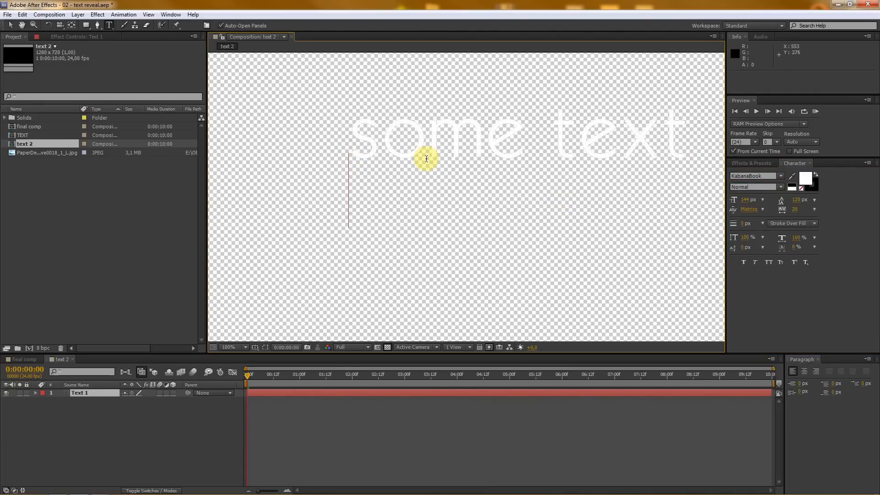
{"action": "type", "text": "here"}
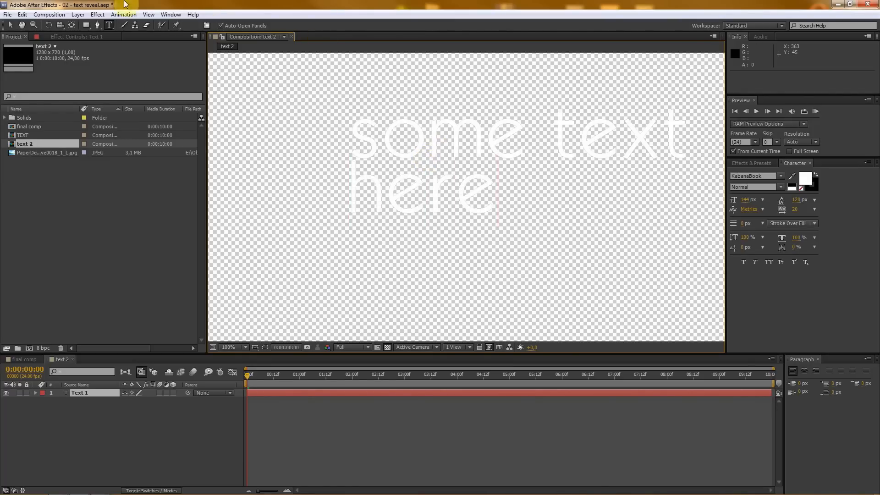
Step: Shift the text layer in the frame and set its font size to 90 px and leading to 80 px
{"action": "left_click", "coordinate": [10, 26]}
{"action": "left_click_drag", "start_coordinate": [544, 152], "coordinate": [508, 170]}
{"action": "left_click_drag", "start_coordinate": [747, 205], "coordinate": [781, 202]}
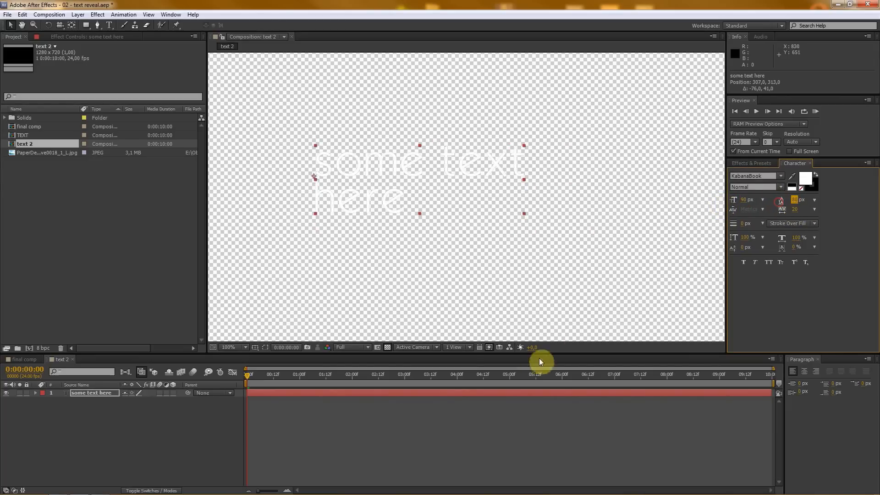
Step: Move the text closer to the frame's centre, at about 401, 329, toggling the transparency grid to compare its legibility
{"action": "left_click", "coordinate": [387, 347]}
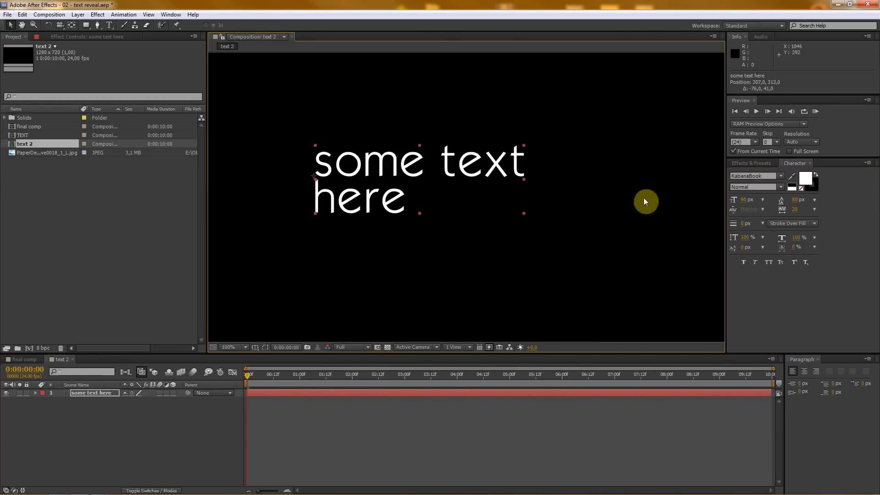
{"action": "left_click_drag", "start_coordinate": [399, 172], "coordinate": [448, 177]}
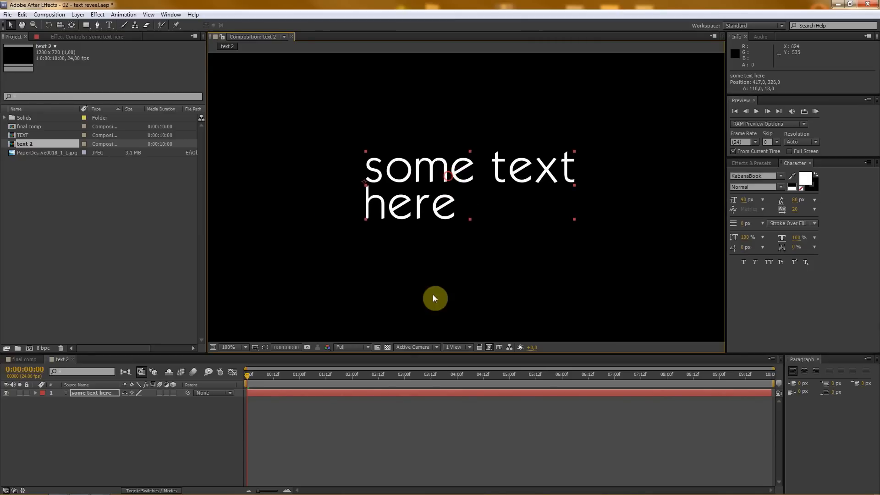
{"action": "left_click", "coordinate": [387, 348]}
{"action": "left_click", "coordinate": [387, 347]}
{"action": "left_click", "coordinate": [387, 348]}
{"action": "left_click", "coordinate": [387, 348]}
{"action": "left_click", "coordinate": [387, 348]}
{"action": "left_click", "coordinate": [387, 348]}
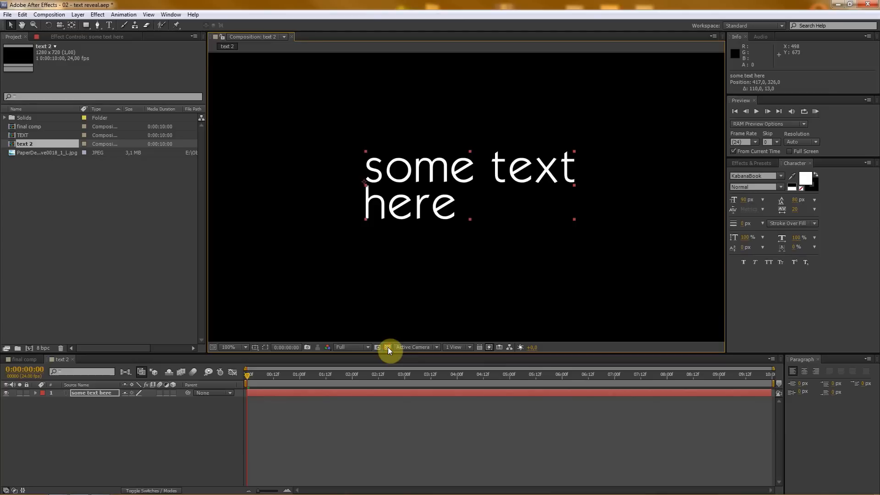
{"action": "left_click_drag", "start_coordinate": [486, 174], "coordinate": [478, 176]}
{"action": "key", "text": "comma"}
{"action": "key", "text": "period"}
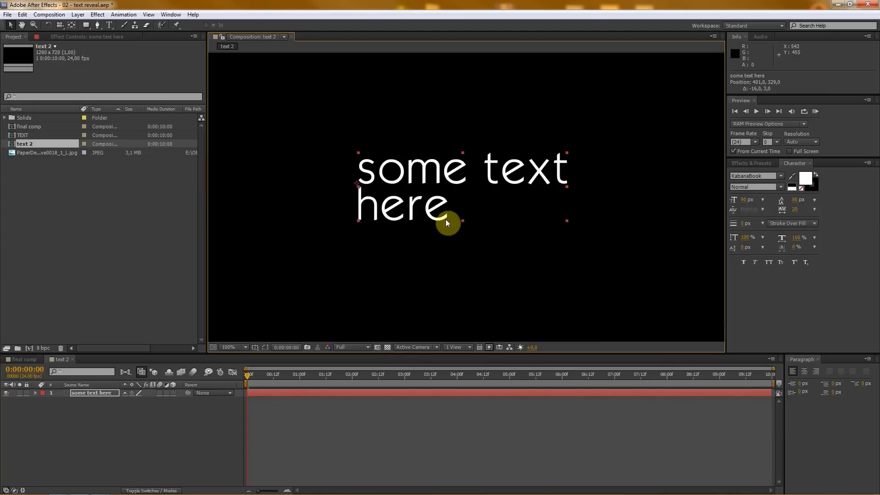
{"action": "left_click", "coordinate": [388, 347]}
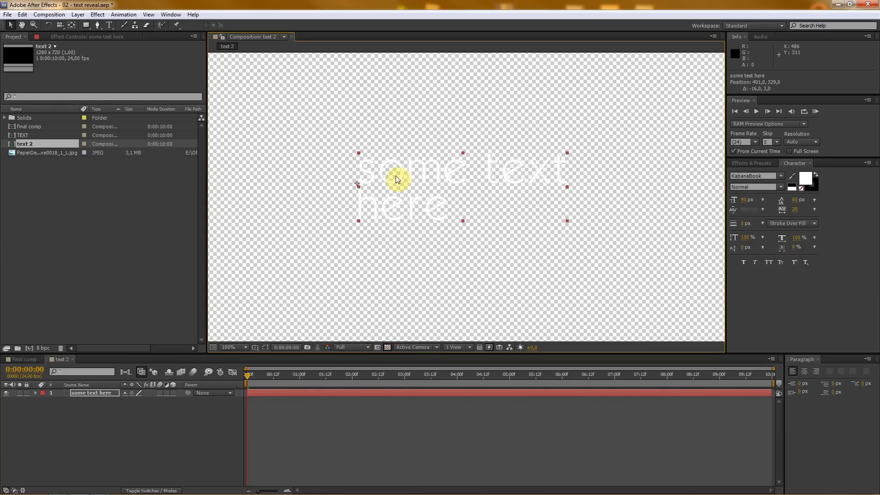
Step: Duplicate the "some text here" layer, place the copy beneath the original and rename it "stroke"
{"action": "left_click", "coordinate": [85, 392]}
{"action": "key", "text": "ctrl+d"}
{"action": "left_click_drag", "start_coordinate": [93, 393], "coordinate": [99, 422]}
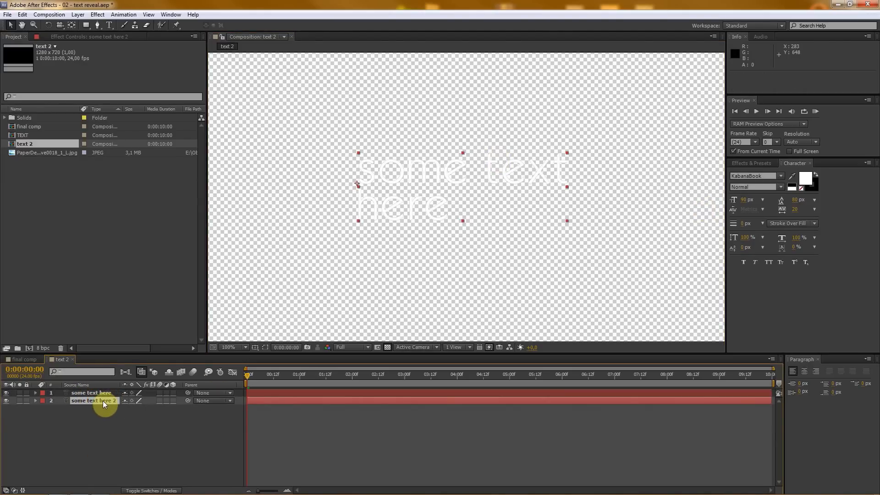
{"action": "key", "text": "Return"}
{"action": "type", "text": "stroke"}
{"action": "key", "text": "Return"}
Step: Widen the stroke layer's black outline to about 110 px so it forms a solid shape behind both lines
{"action": "left_click_drag", "start_coordinate": [742, 227], "coordinate": [757, 223]}
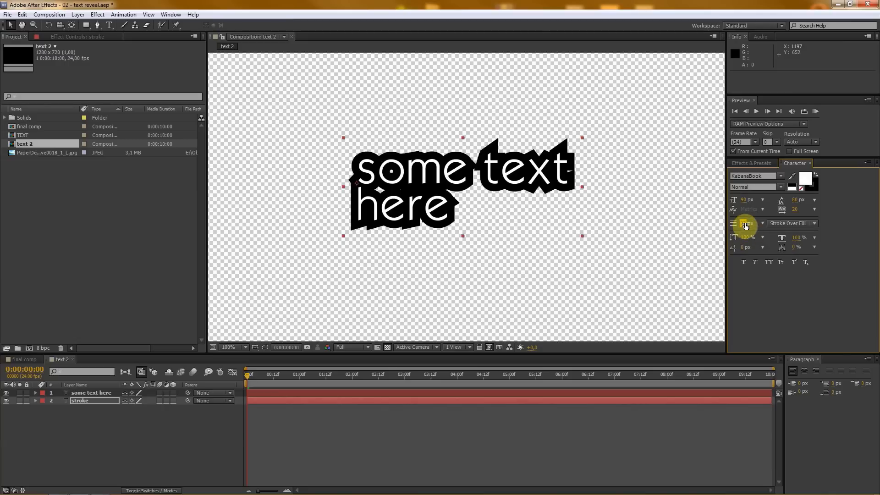
{"action": "left_click_drag", "start_coordinate": [744, 225], "coordinate": [776, 222]}
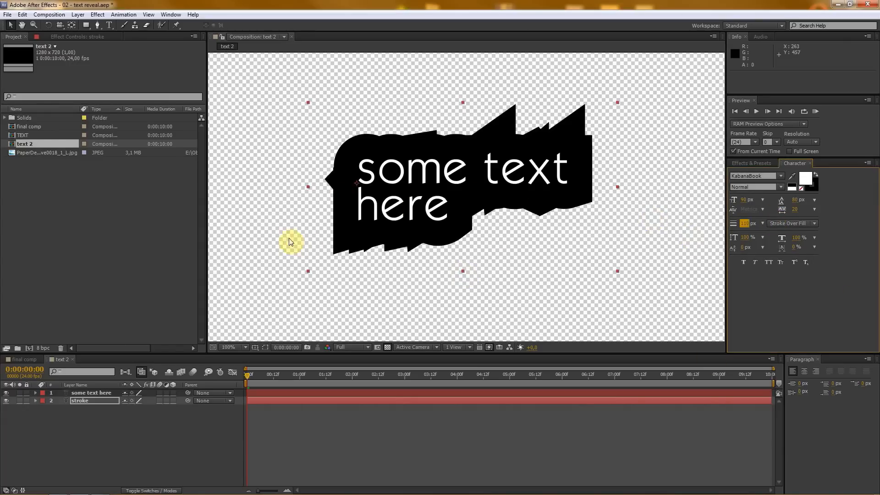
Step: Add the "text 2" composition to the final comp above the TEXT layer and make it a 3D layer
{"action": "left_click", "coordinate": [29, 359]}
{"action": "left_click", "coordinate": [62, 359]}
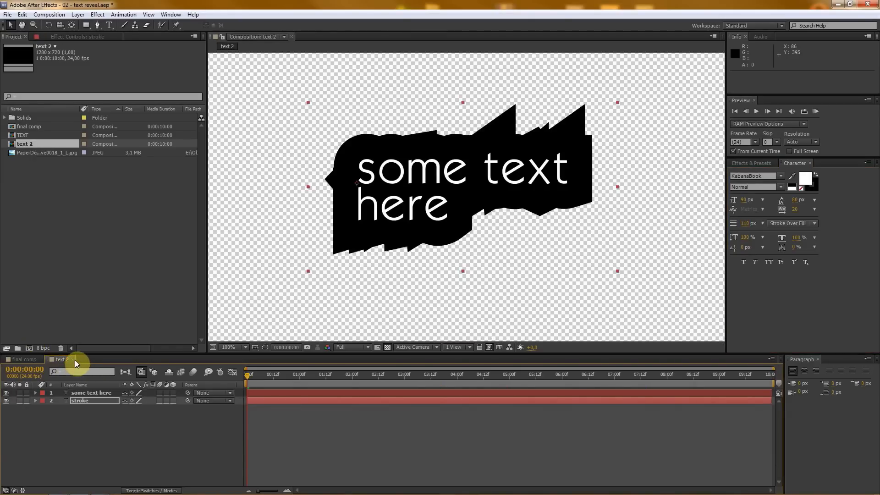
{"action": "left_click", "coordinate": [72, 359]}
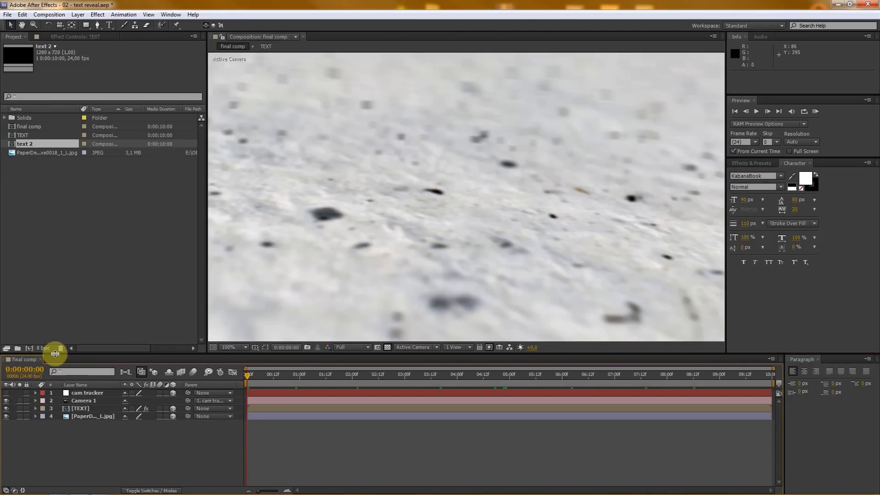
{"action": "left_click_drag", "start_coordinate": [57, 354], "coordinate": [61, 338]}
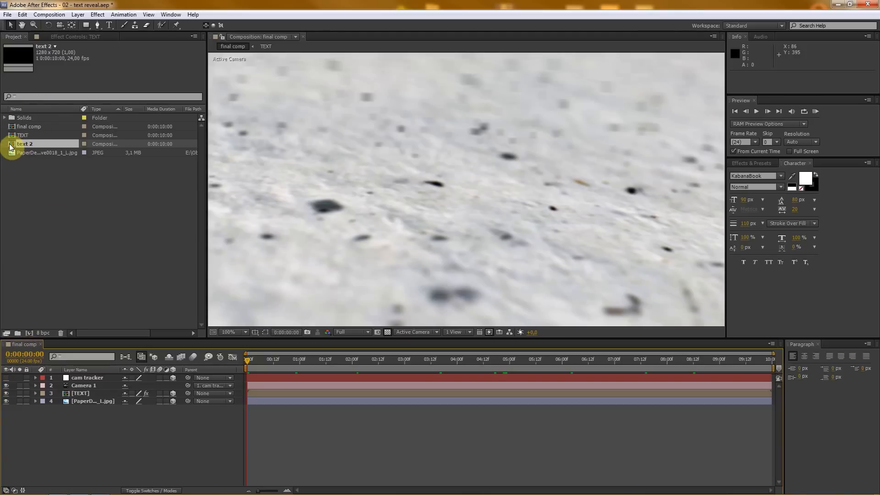
{"action": "left_click_drag", "start_coordinate": [12, 147], "coordinate": [57, 390]}
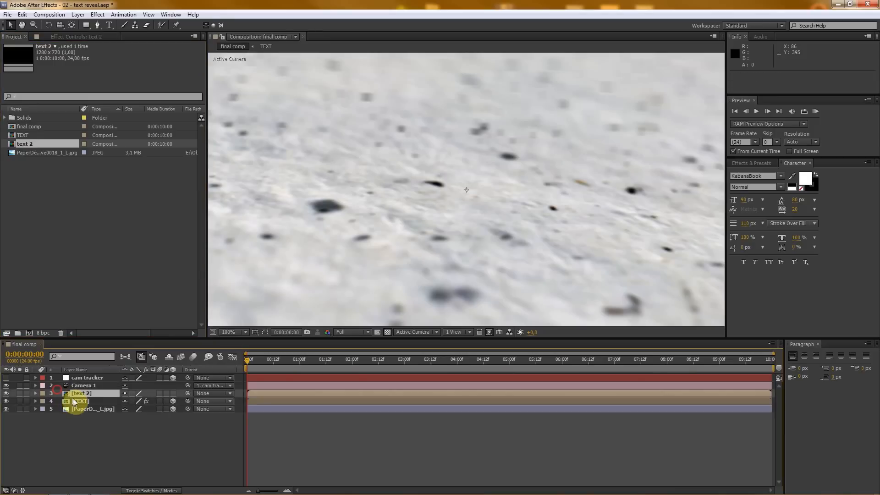
{"action": "left_click", "coordinate": [173, 393]}
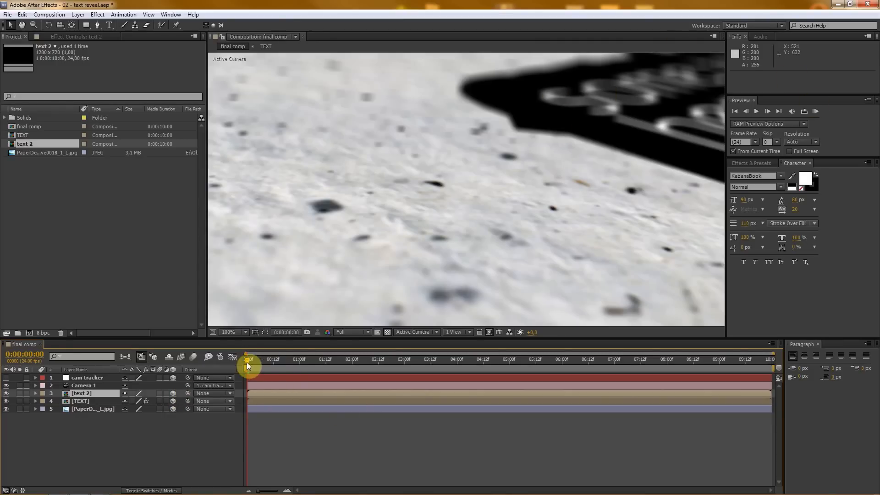
Step: Set the "text 2" layer's scale to 25%, checking its size against the paper lettering at 0:00:04:04
{"action": "left_click_drag", "start_coordinate": [298, 359], "coordinate": [466, 352]}
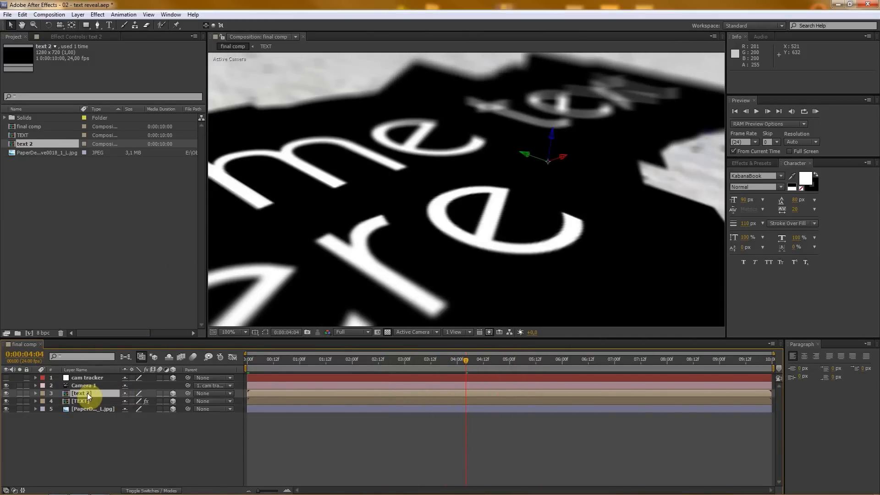
{"action": "key", "text": "s"}
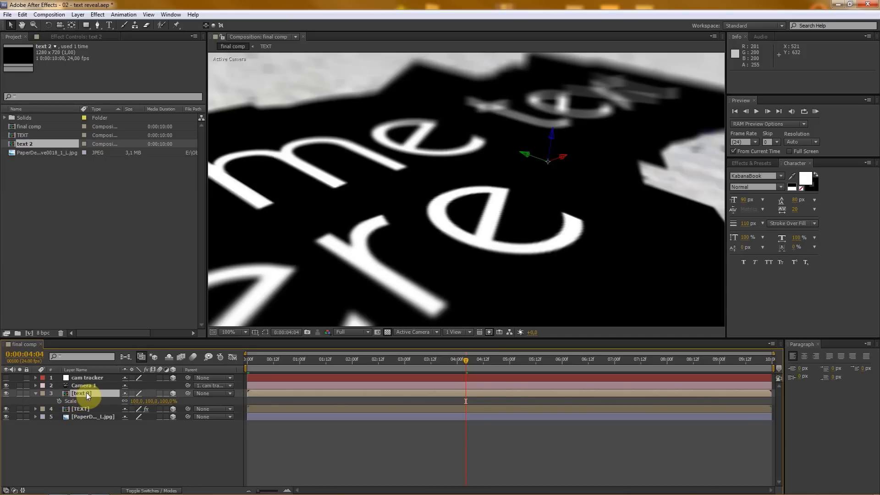
{"action": "left_click", "coordinate": [137, 401]}
{"action": "type", "text": "25"}
{"action": "key", "text": "Return"}
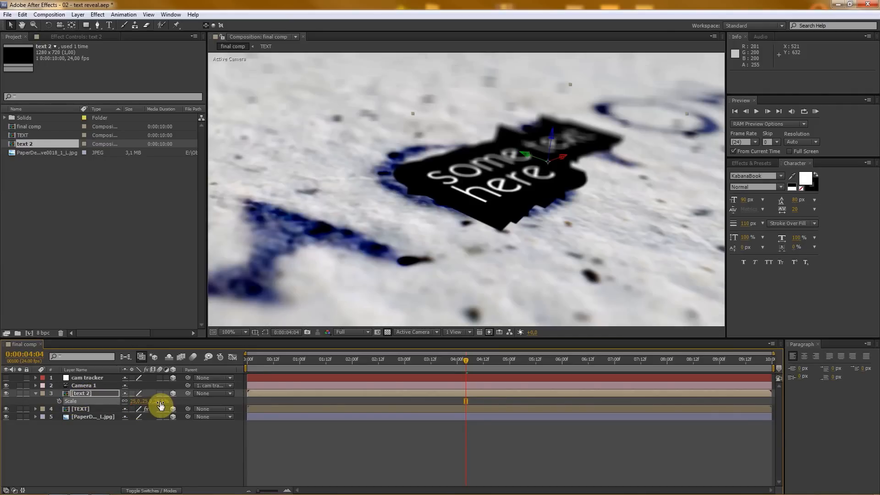
{"action": "left_click", "coordinate": [127, 453]}
Step: Rotate the "text 2" layer to a 90° X orientation so it stands upright on the paper
{"action": "left_click", "coordinate": [85, 393]}
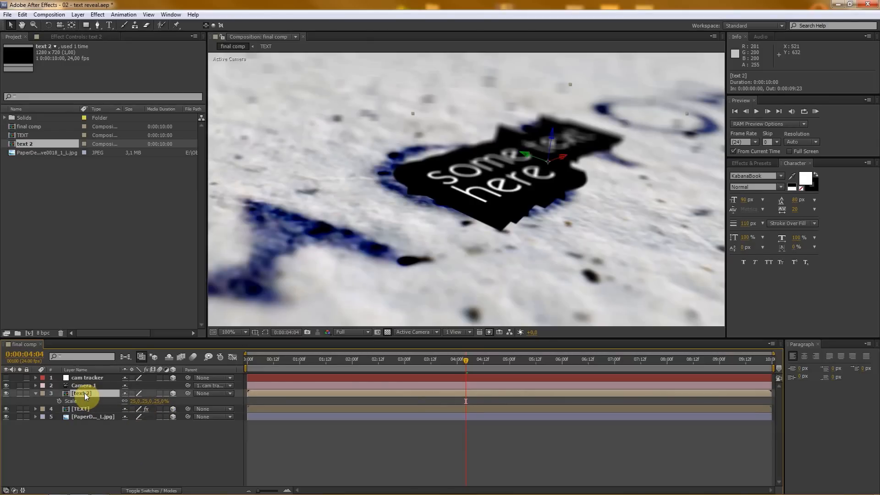
{"action": "left_click", "coordinate": [48, 26]}
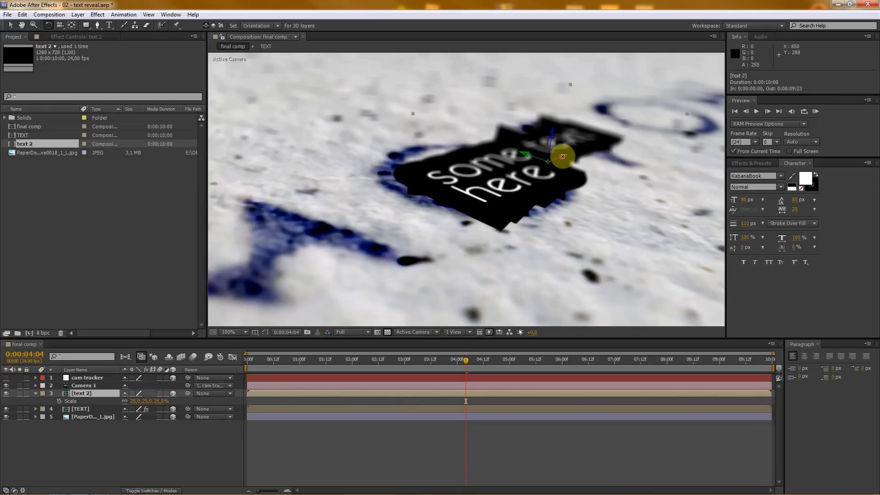
{"action": "left_click_drag", "start_coordinate": [563, 157], "coordinate": [589, 164]}
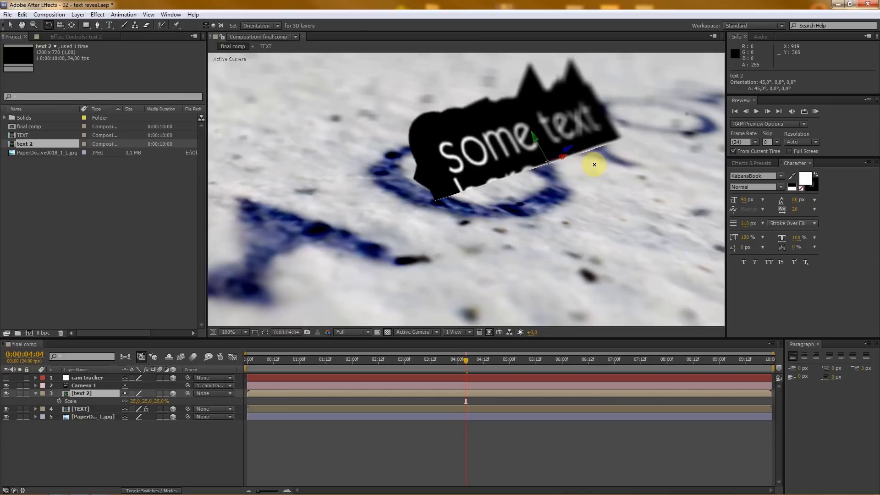
{"action": "left_click_drag", "start_coordinate": [642, 148], "coordinate": [715, 152]}
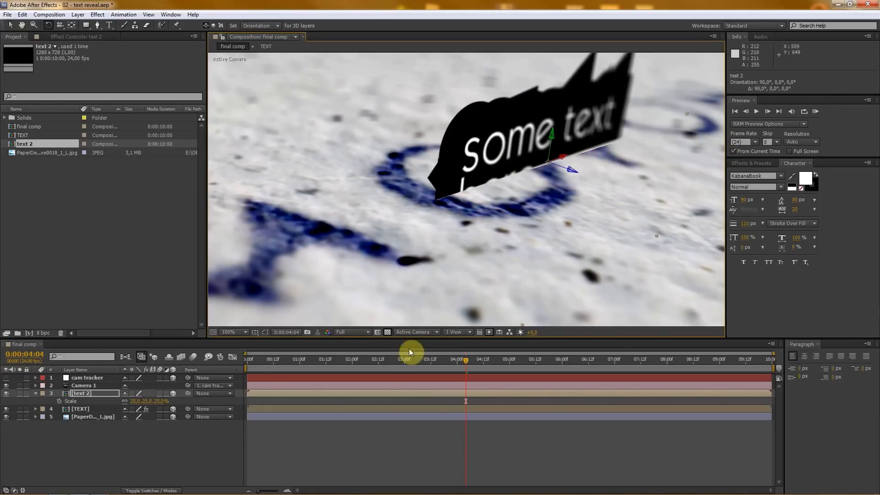
Step: Shift the upright "text 2" layer back along its X axis to the opening shot and raise it clear of the paper at 0:00:00:00
{"action": "left_click_drag", "start_coordinate": [467, 359], "coordinate": [437, 359]}
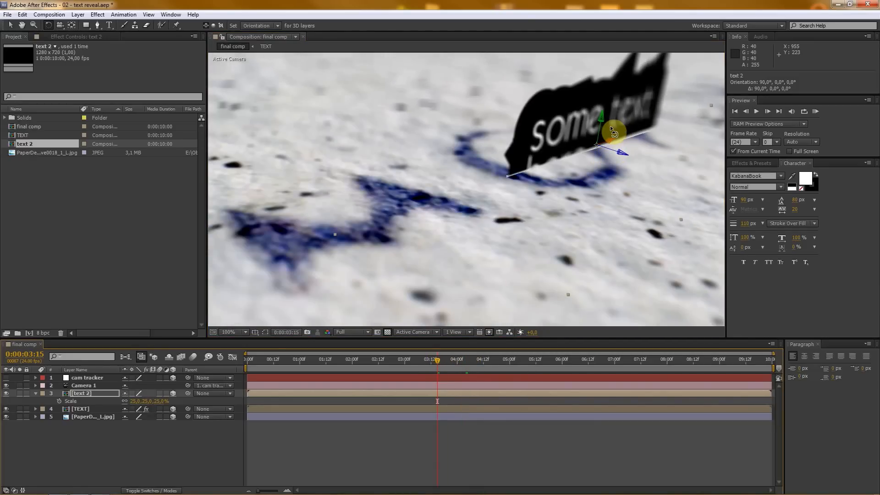
{"action": "key", "text": "v"}
{"action": "left_click_drag", "start_coordinate": [614, 143], "coordinate": [466, 184]}
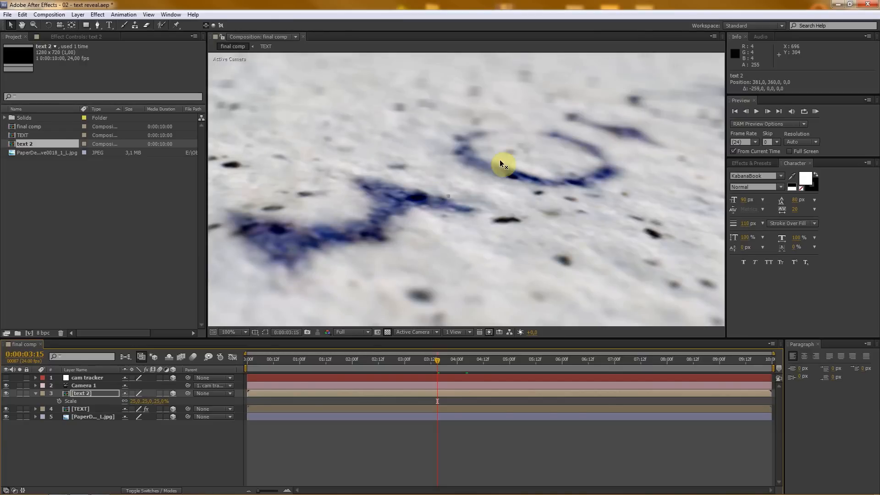
{"action": "left_click_drag", "start_coordinate": [500, 159], "coordinate": [504, 158]}
{"action": "left_click_drag", "start_coordinate": [448, 354], "coordinate": [295, 359]}
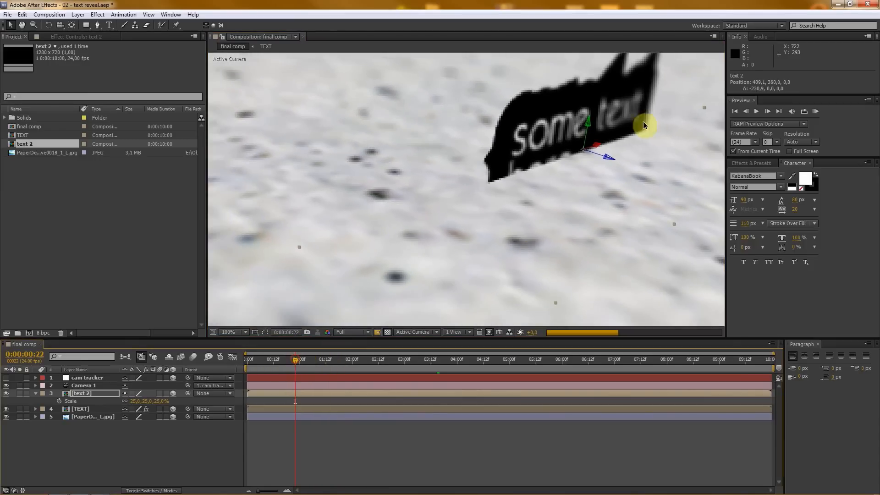
{"action": "left_click_drag", "start_coordinate": [589, 147], "coordinate": [564, 164]}
{"action": "left_click_drag", "start_coordinate": [295, 364], "coordinate": [233, 361]}
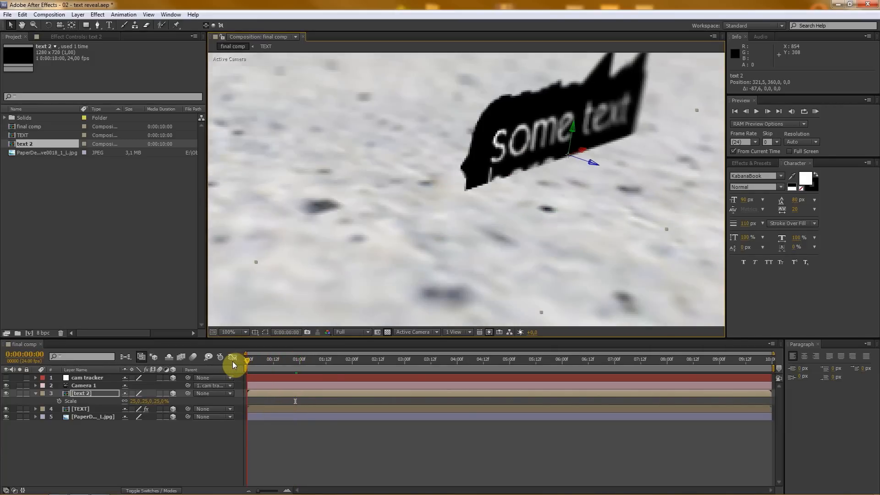
{"action": "left_click_drag", "start_coordinate": [581, 148], "coordinate": [535, 89]}
{"action": "left_click", "coordinate": [436, 214]}
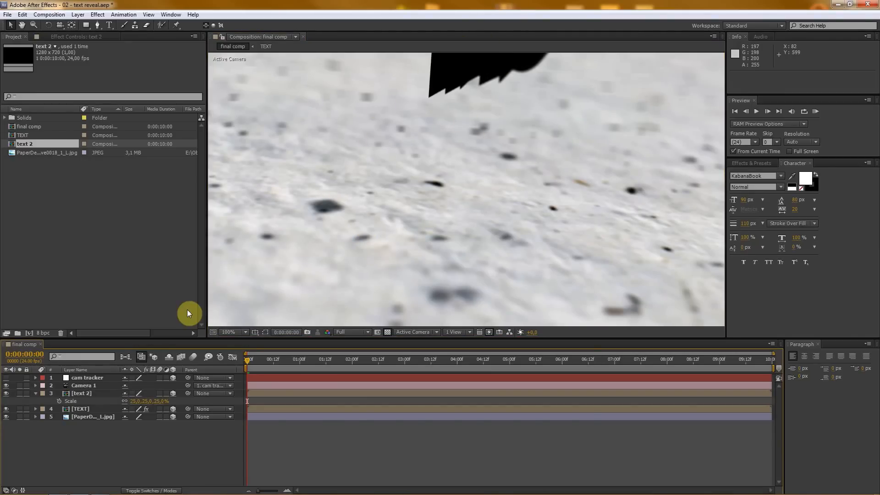
Step: Keyframe Camera 1's X, Y and Z Rotation at 0:00:02:18 and ease the three keyframes
{"action": "left_click", "coordinate": [36, 394]}
{"action": "left_click", "coordinate": [83, 387]}
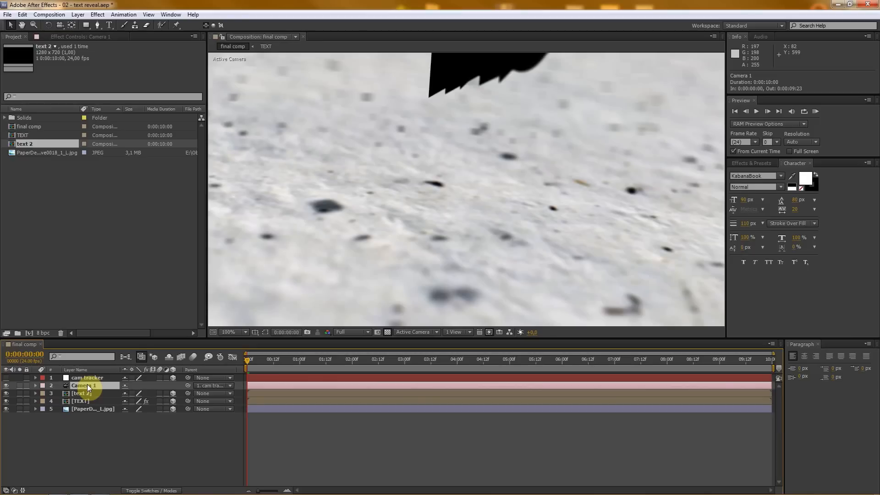
{"action": "key", "text": "r"}
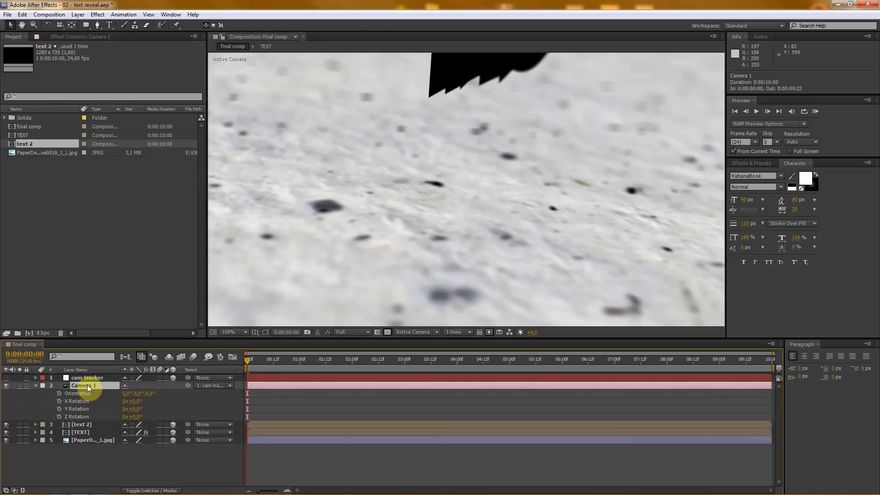
{"action": "left_click_drag", "start_coordinate": [248, 359], "coordinate": [387, 357]}
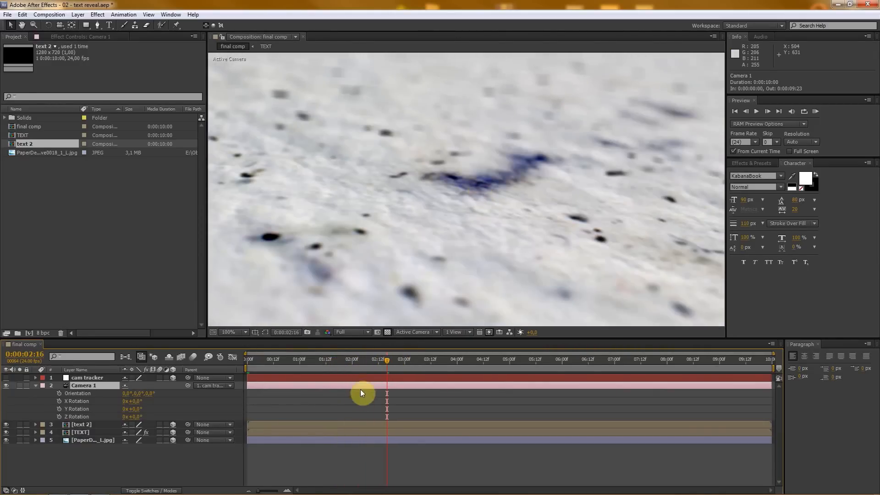
{"action": "left_click_drag", "start_coordinate": [387, 360], "coordinate": [391, 359]}
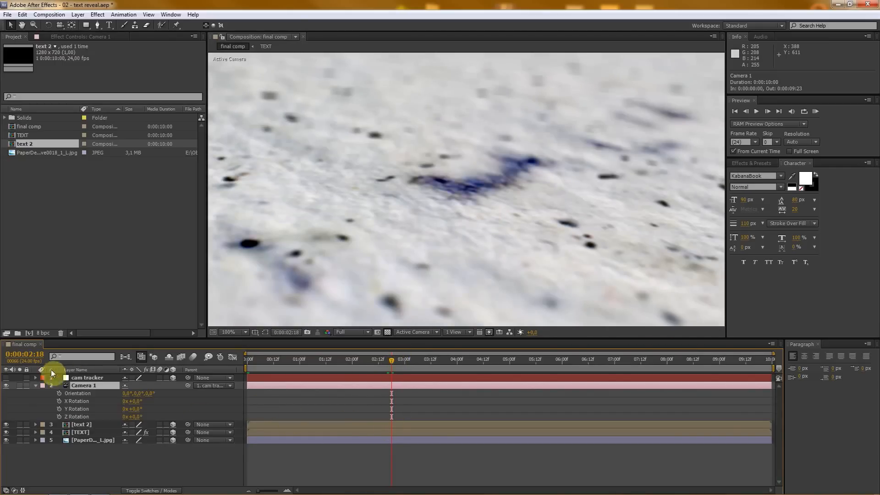
{"action": "left_click", "coordinate": [59, 401]}
{"action": "left_click", "coordinate": [59, 409]}
{"action": "left_click", "coordinate": [59, 417]}
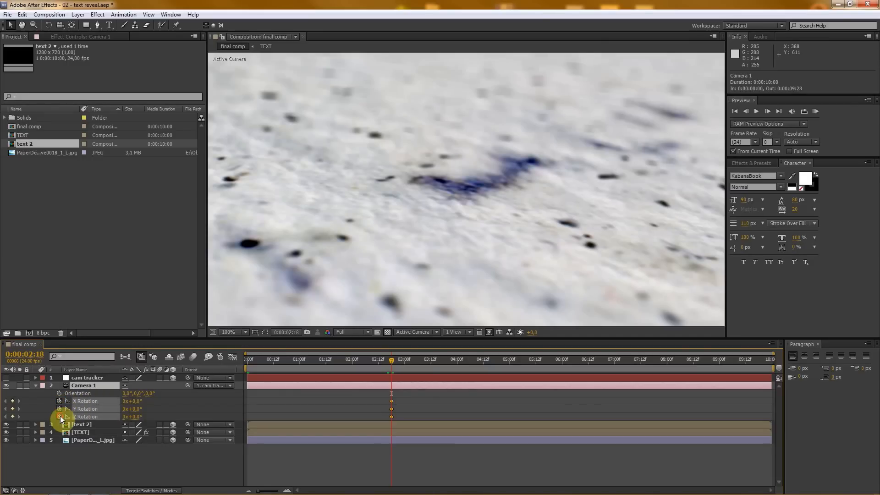
{"action": "left_click", "coordinate": [402, 398]}
{"action": "left_click", "coordinate": [392, 417]}
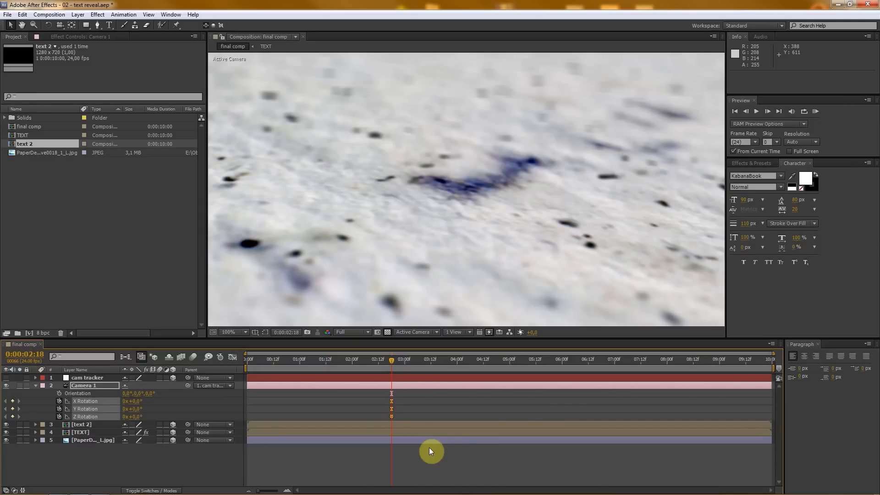
Step: At 0:00:00:00, set Camera 1's X Rotation to 17°, Y Rotation to 0° and Z Rotation to 5°
{"action": "left_click_drag", "start_coordinate": [391, 361], "coordinate": [244, 362]}
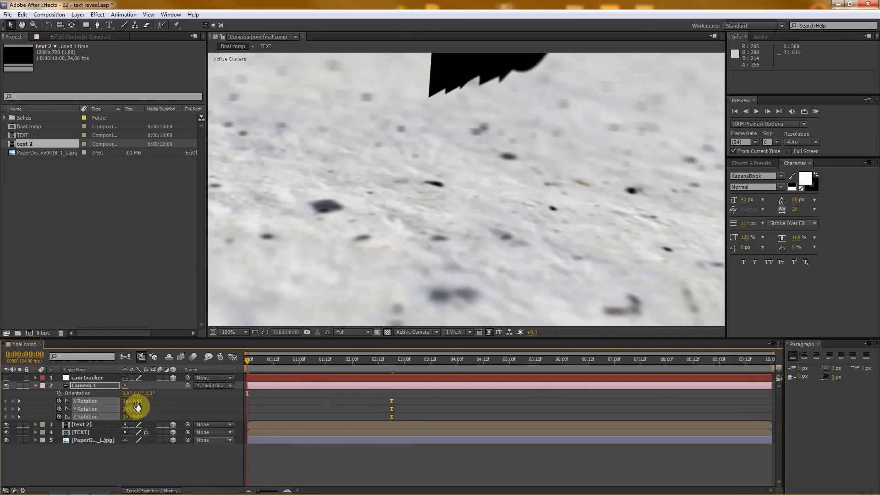
{"action": "left_click_drag", "start_coordinate": [138, 402], "coordinate": [143, 401]}
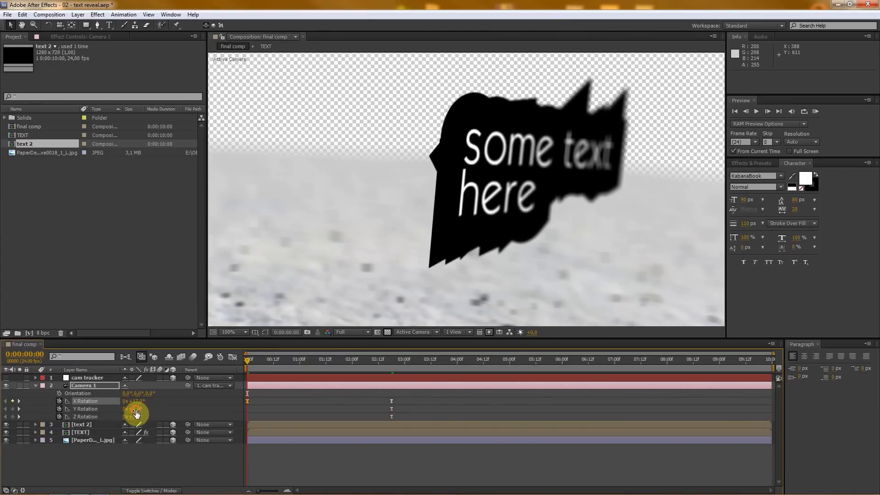
{"action": "left_click_drag", "start_coordinate": [136, 409], "coordinate": [140, 408]}
{"action": "left_click", "coordinate": [140, 409]}
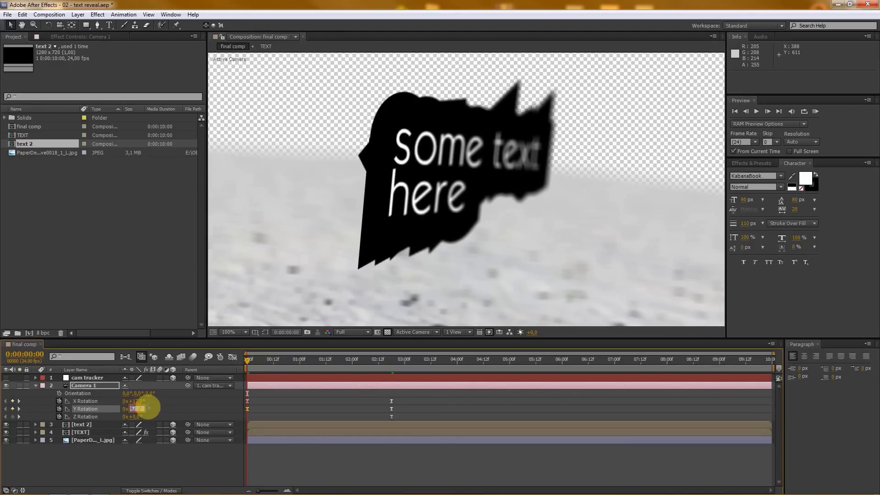
{"action": "type", "text": "0x +0,0°"}
{"action": "key", "text": "Return"}
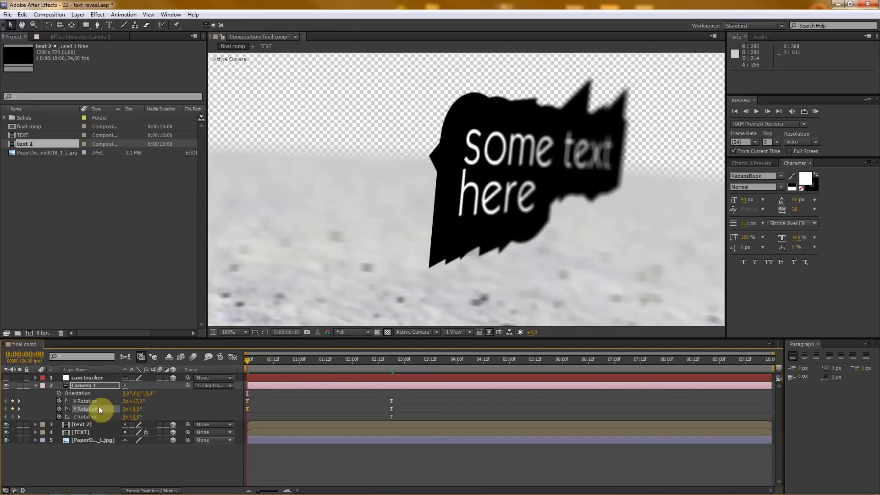
{"action": "left_click_drag", "start_coordinate": [135, 417], "coordinate": [139, 417]}
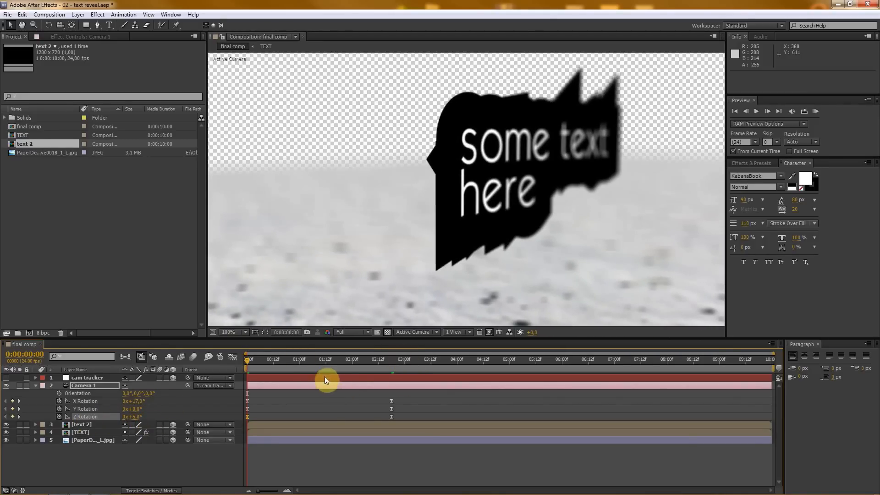
Step: Delete Camera 1's Y Rotation keyframes and collapse the camera layer's properties
{"action": "left_click", "coordinate": [86, 409]}
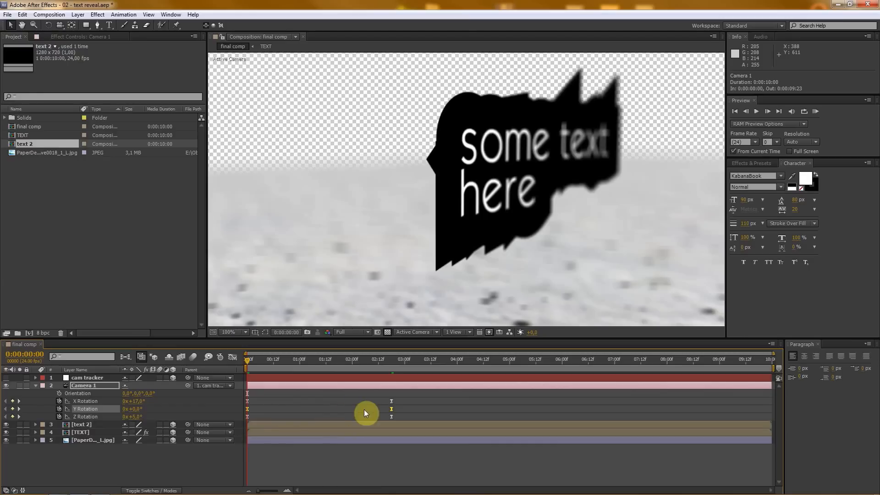
{"action": "left_click", "coordinate": [102, 409]}
{"action": "key", "text": "Delete"}
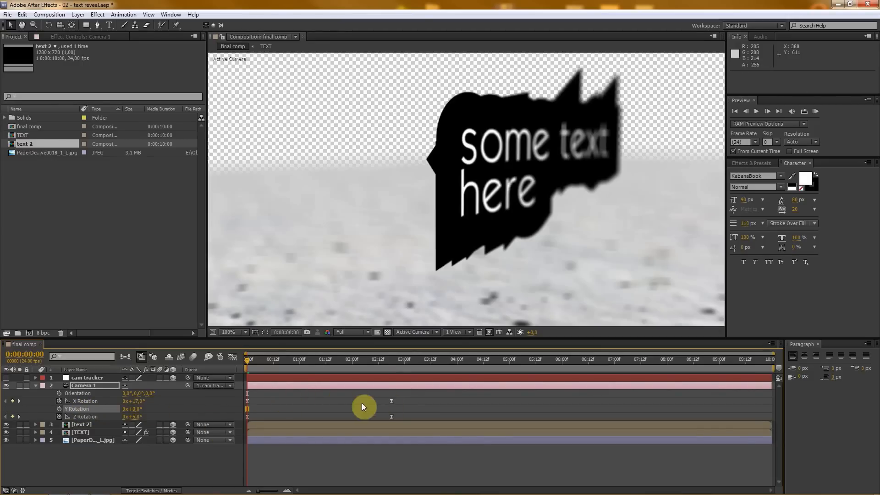
{"action": "mouse_move", "coordinate": [247, 359]}
{"action": "left_mouse_down"}
{"action": "mouse_move", "coordinate": [467, 356]}
{"action": "mouse_move", "coordinate": [243, 356]}
{"action": "left_mouse_up"}
{"action": "left_click", "coordinate": [192, 469]}
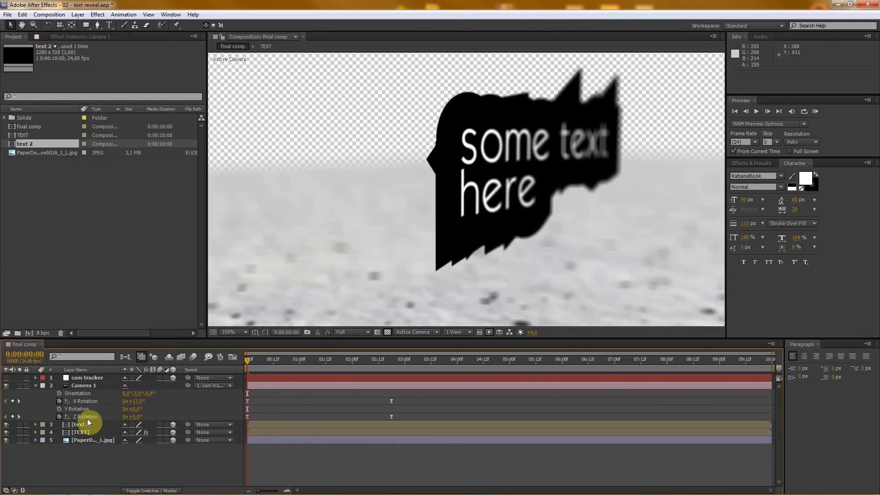
{"action": "left_click", "coordinate": [35, 386]}
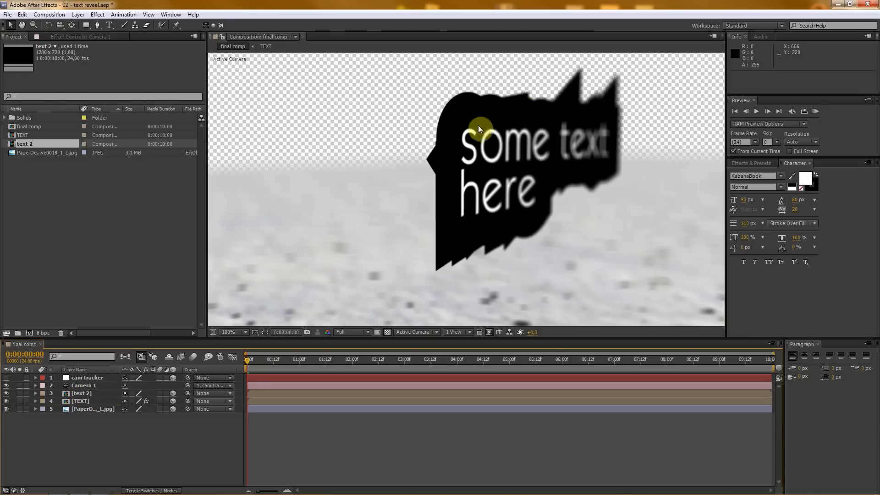
Step: Rotate the "text 2" layer to an 18° Y orientation so it faces the camera more directly
{"action": "left_click", "coordinate": [86, 393]}
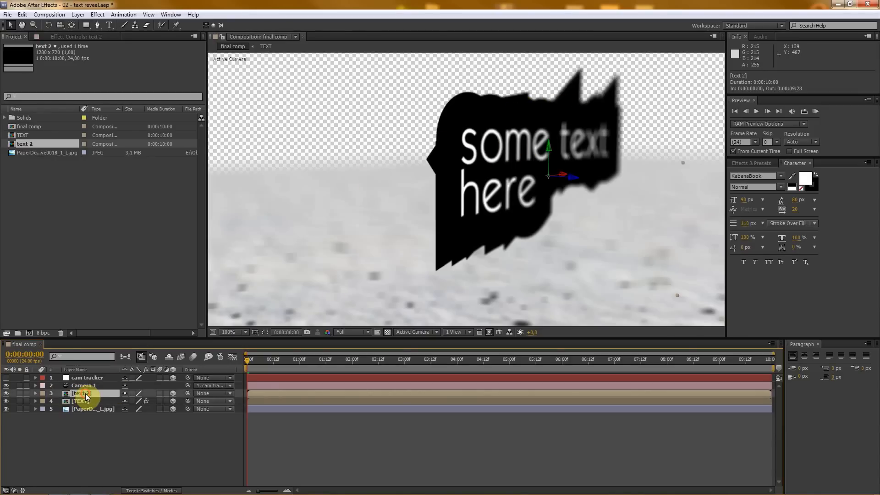
{"action": "left_click", "coordinate": [48, 25]}
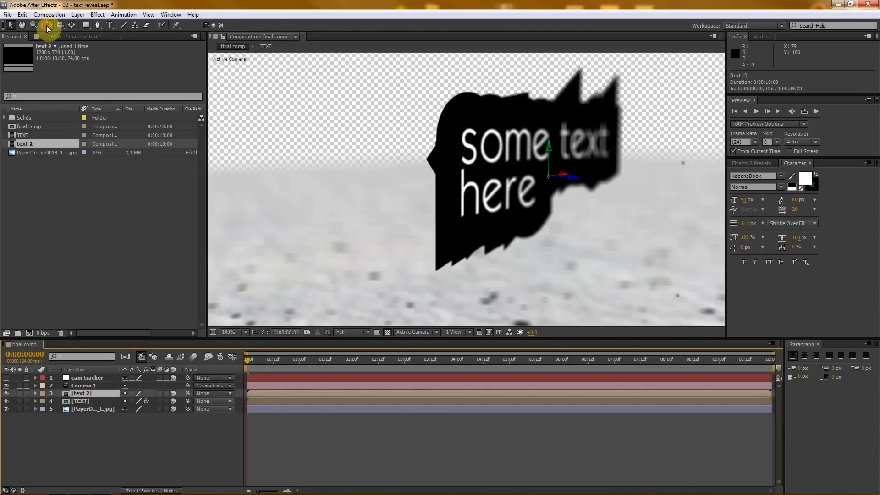
{"action": "left_click_drag", "start_coordinate": [549, 148], "coordinate": [541, 148]}
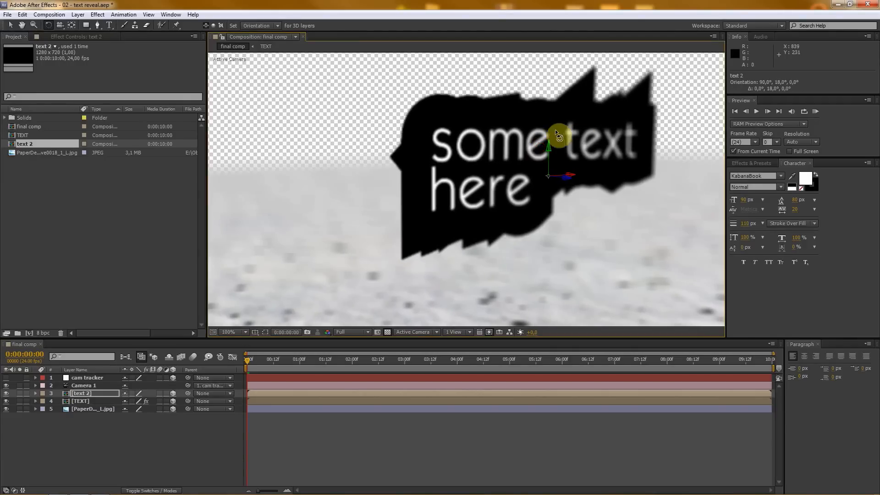
Step: Move the "text 2" layer along its X axis to a position of about 304.7, 366.5, -65.5
{"action": "left_click", "coordinate": [200, 452]}
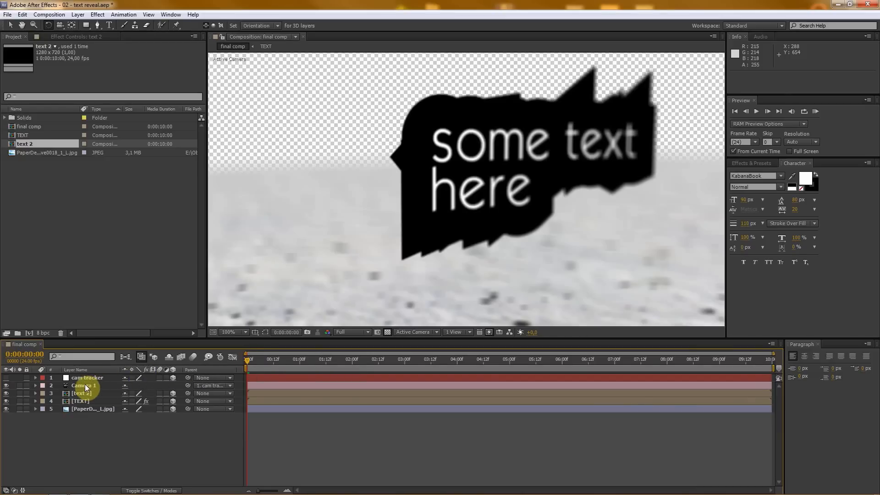
{"action": "left_click", "coordinate": [9, 26]}
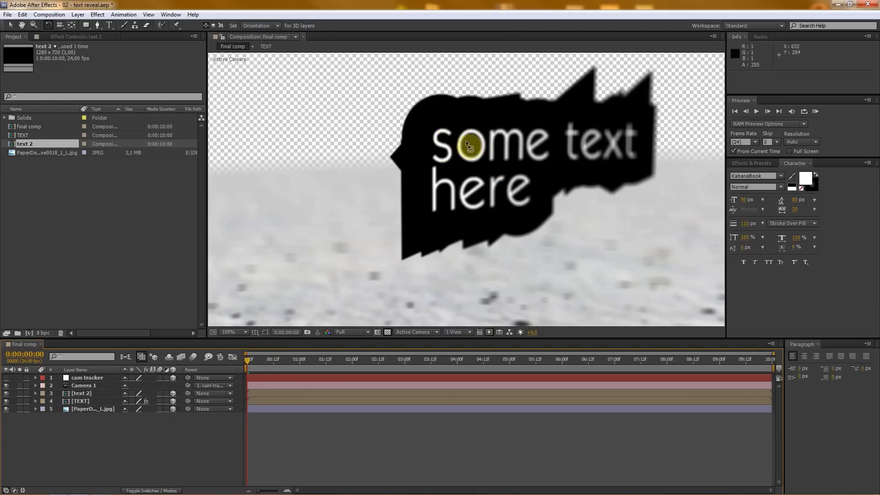
{"action": "left_click", "coordinate": [75, 395]}
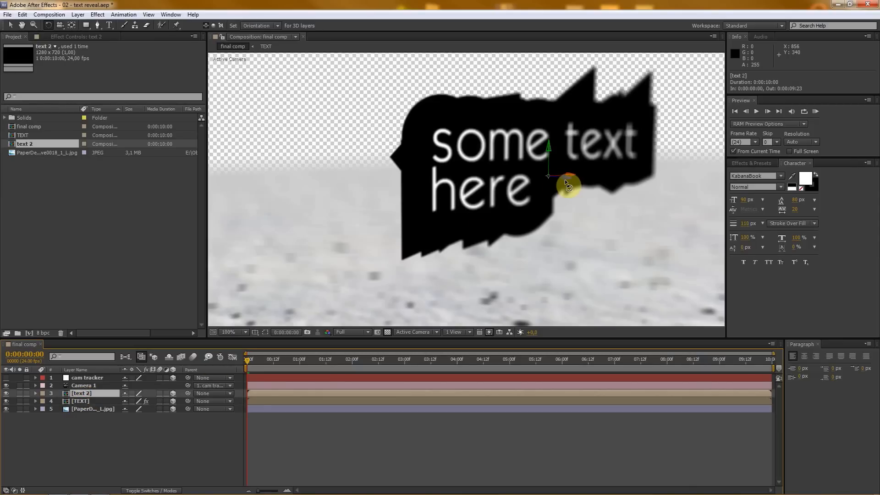
{"action": "key", "text": "v"}
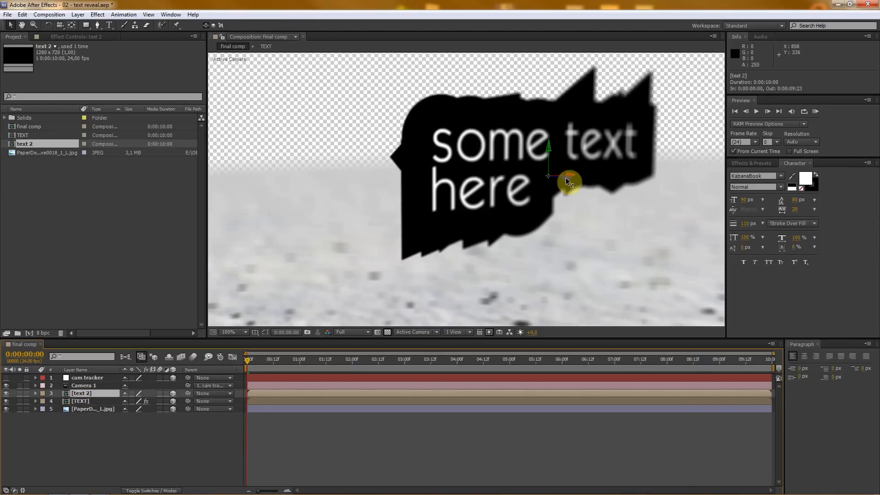
{"action": "left_click_drag", "start_coordinate": [564, 178], "coordinate": [576, 179]}
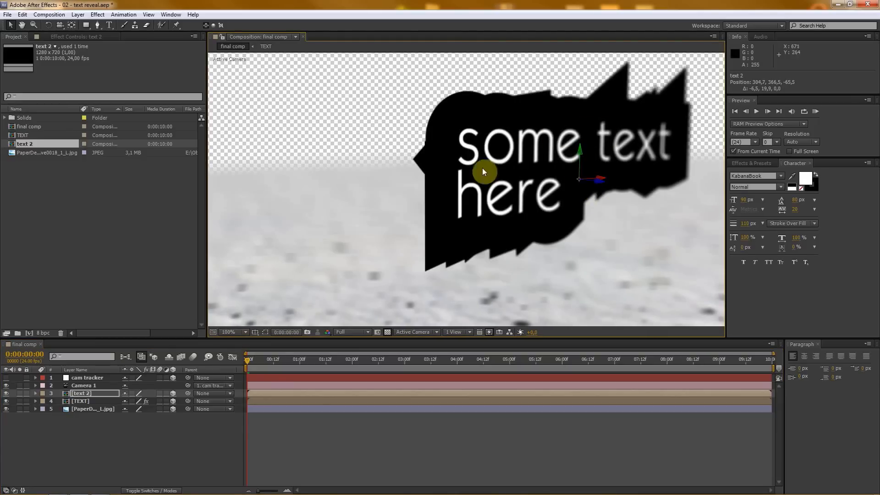
Step: Set the "text 2" layer's Scale to 23%
{"action": "left_click", "coordinate": [84, 394]}
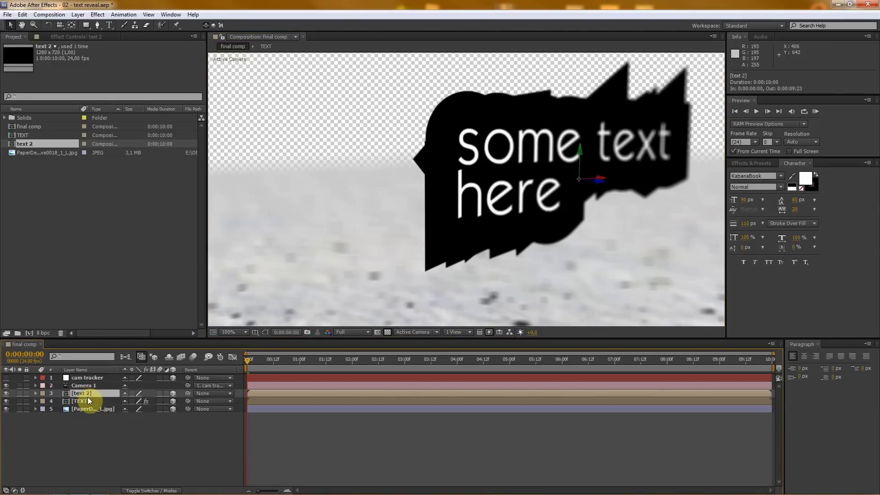
{"action": "type", "text": "s"}
{"action": "type", "text": "23"}
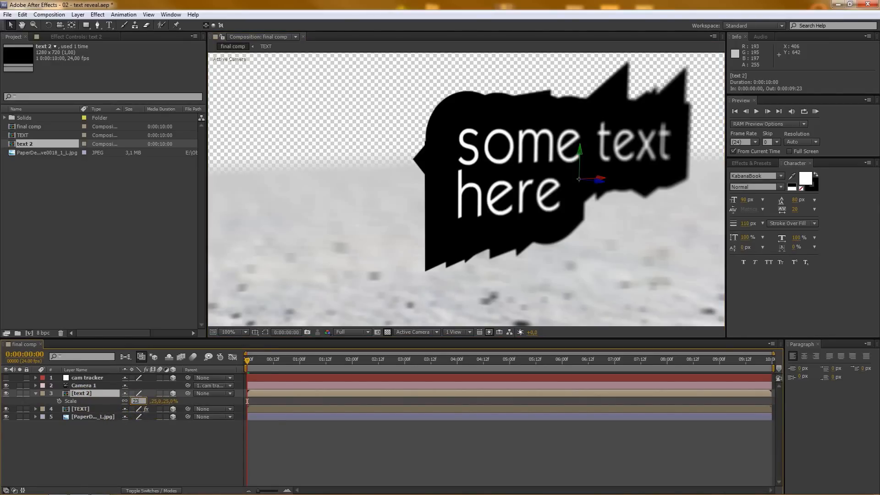
{"action": "key", "text": "Return"}
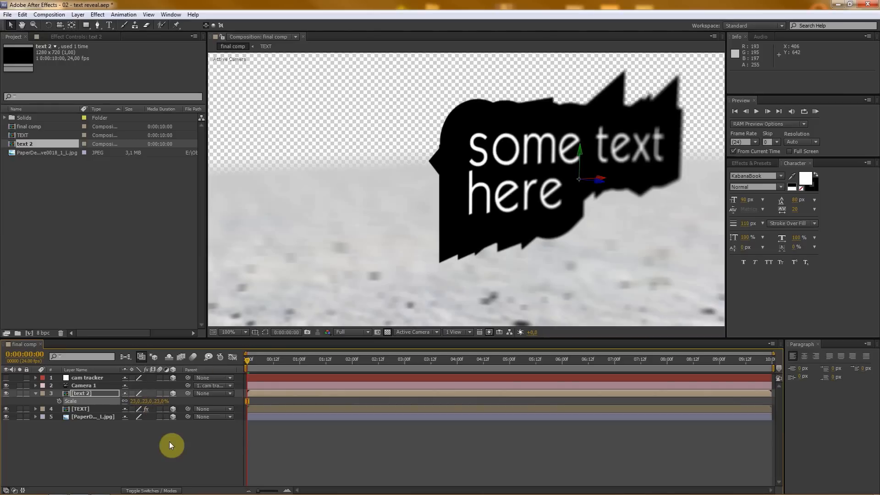
{"action": "left_click_drag", "start_coordinate": [251, 359], "coordinate": [218, 358]}
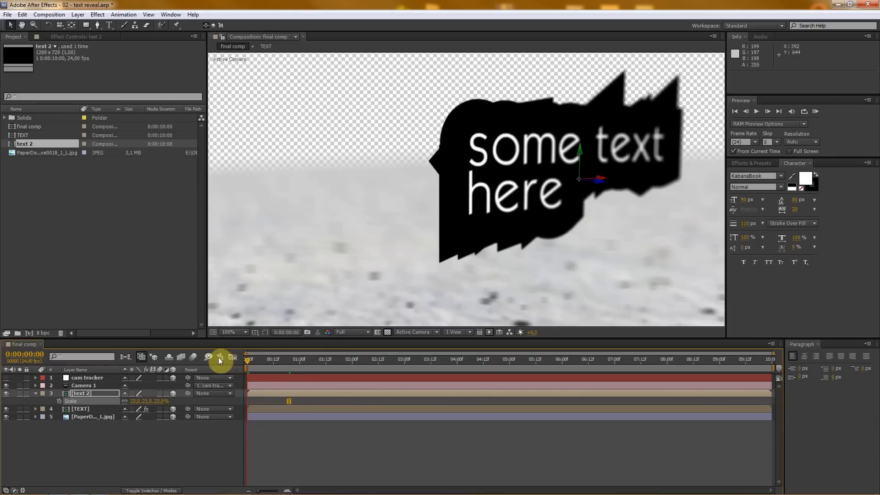
{"action": "left_click", "coordinate": [205, 448]}
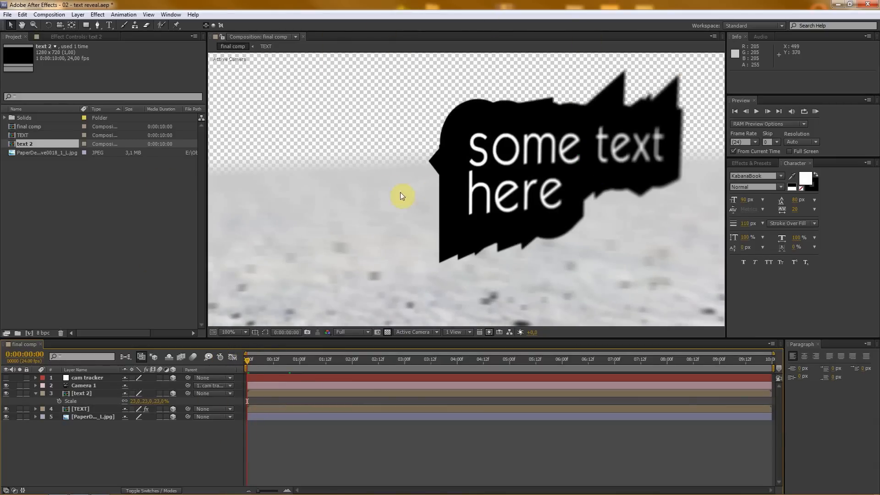
Step: Add a full-frame solid in a light gray sampled from the blurred paper near the horizon and place it beneath all other layers
{"action": "left_click", "coordinate": [78, 14]}
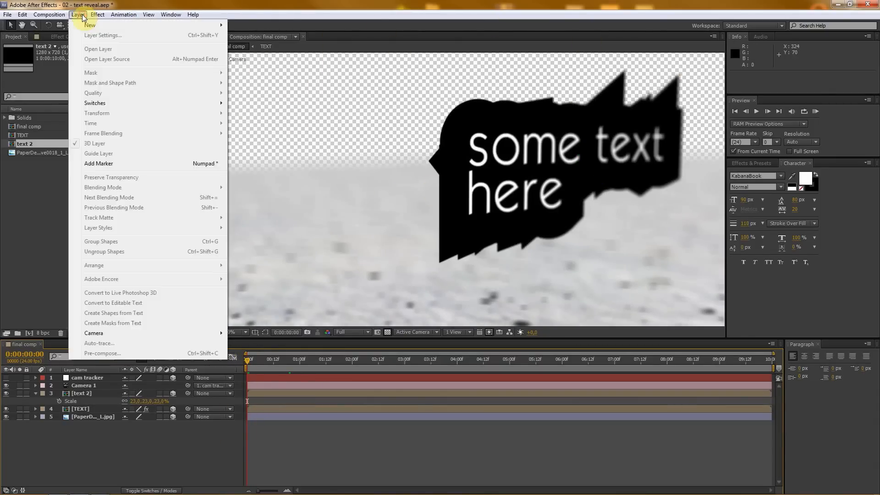
{"action": "mouse_move", "coordinate": [91, 25]}
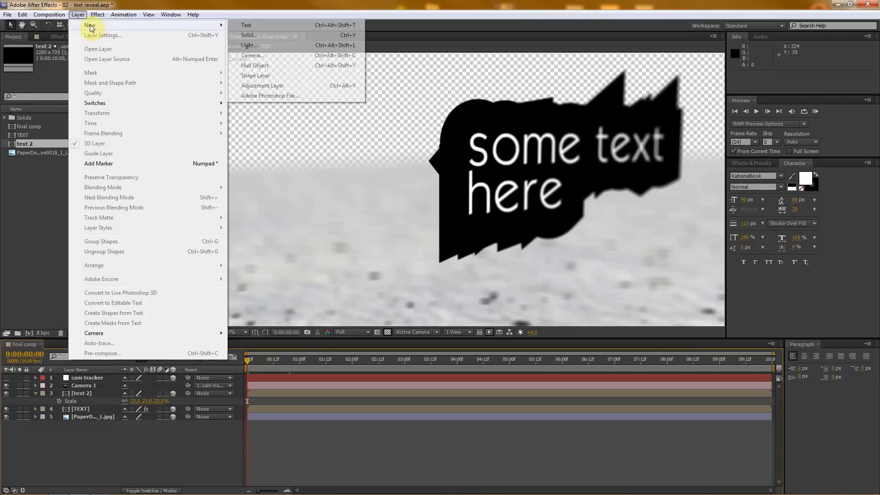
{"action": "left_click", "coordinate": [242, 36]}
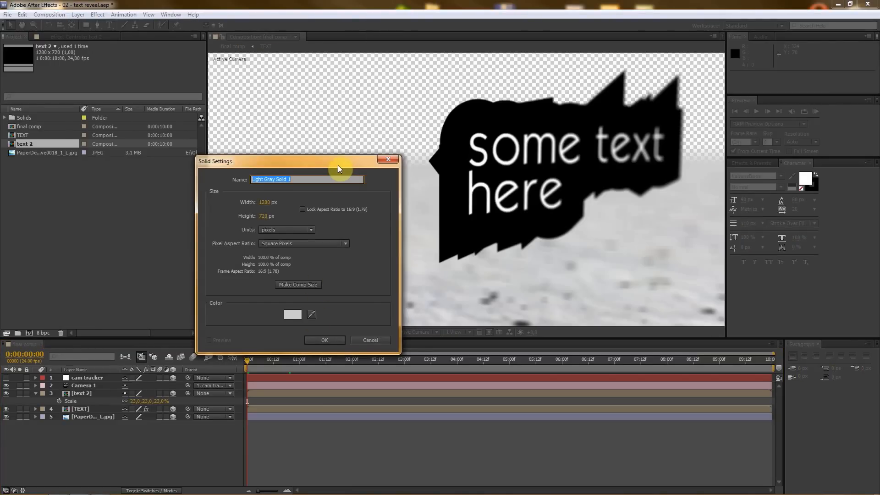
{"action": "left_click_drag", "start_coordinate": [336, 161], "coordinate": [222, 164]}
{"action": "left_click", "coordinate": [199, 316]}
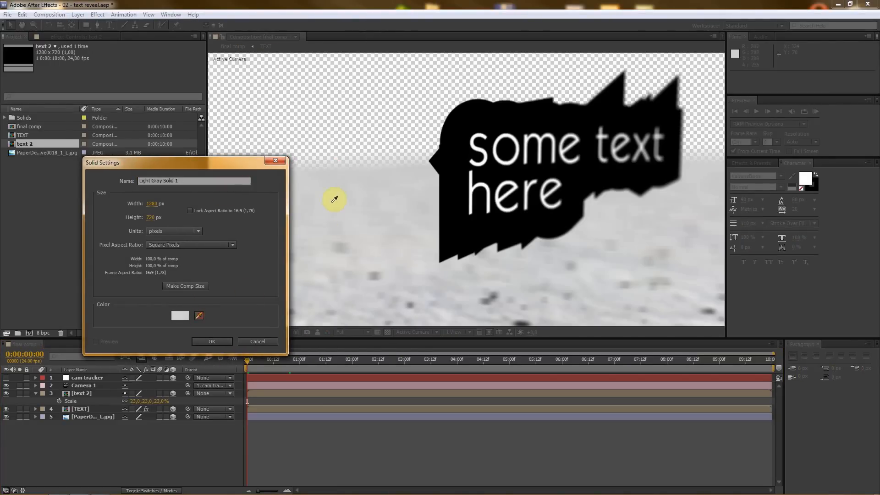
{"action": "left_click", "coordinate": [325, 174]}
{"action": "left_click", "coordinate": [218, 343]}
{"action": "left_click_drag", "start_coordinate": [98, 375], "coordinate": [97, 461]}
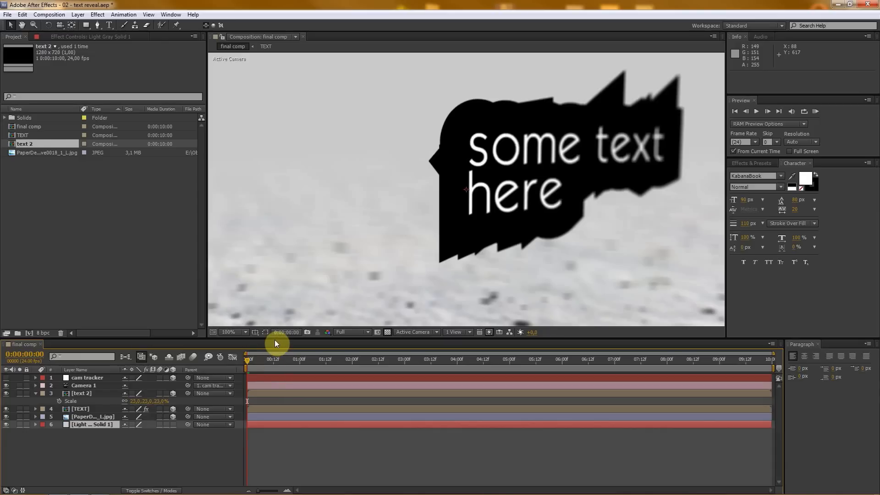
{"action": "left_click_drag", "start_coordinate": [276, 339], "coordinate": [246, 370]}
{"action": "left_click", "coordinate": [180, 471]}
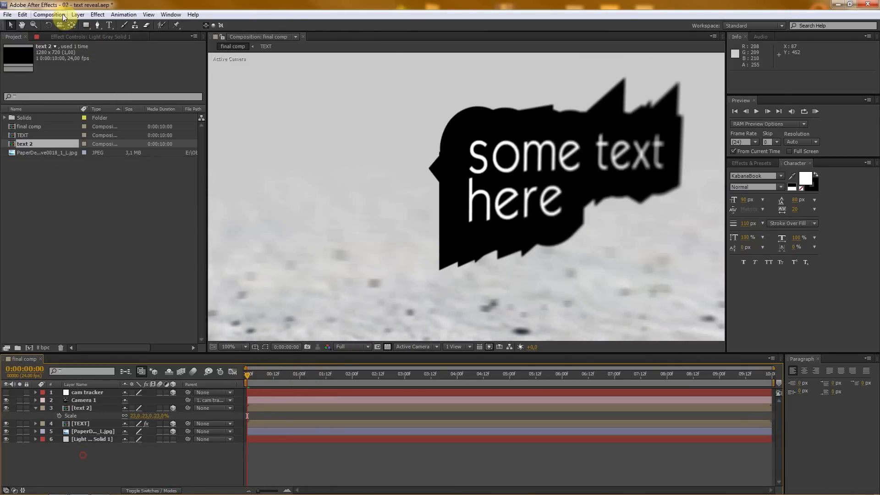
Step: Add an adjustment layer above all other layers and rename it CC
{"action": "left_click", "coordinate": [78, 14]}
{"action": "mouse_move", "coordinate": [89, 26]}
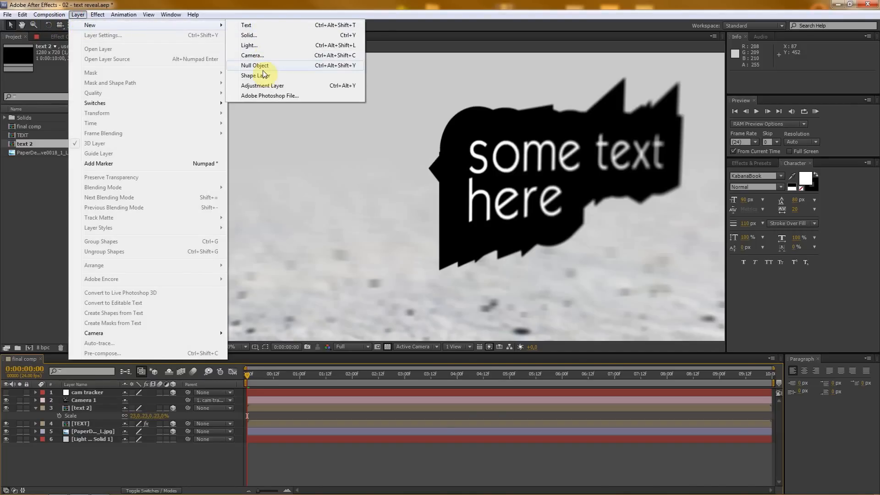
{"action": "left_click", "coordinate": [263, 86]}
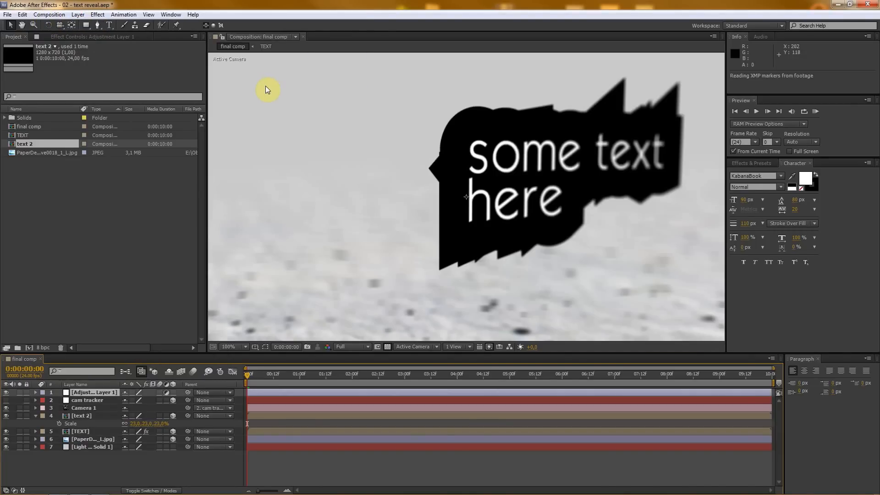
{"action": "left_click", "coordinate": [75, 37]}
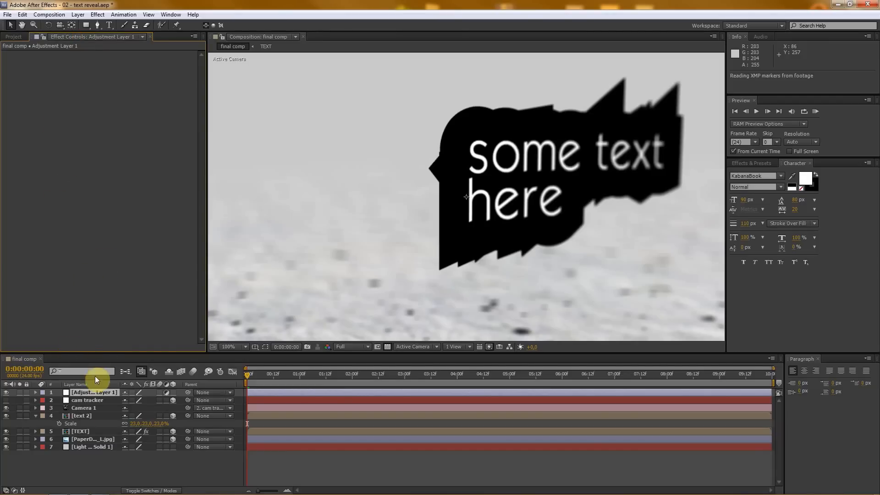
{"action": "left_click", "coordinate": [92, 395]}
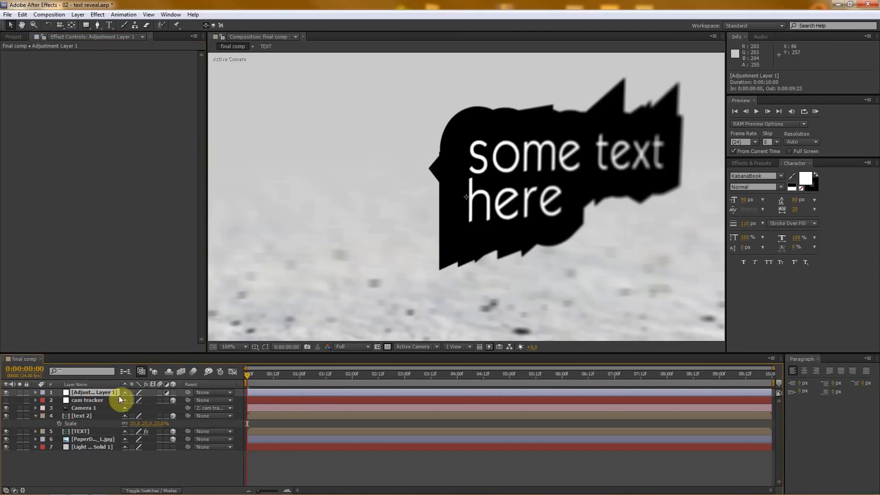
{"action": "left_click", "coordinate": [85, 470]}
{"action": "left_click", "coordinate": [87, 393]}
{"action": "key", "text": "Return"}
{"action": "type", "text": "C"}
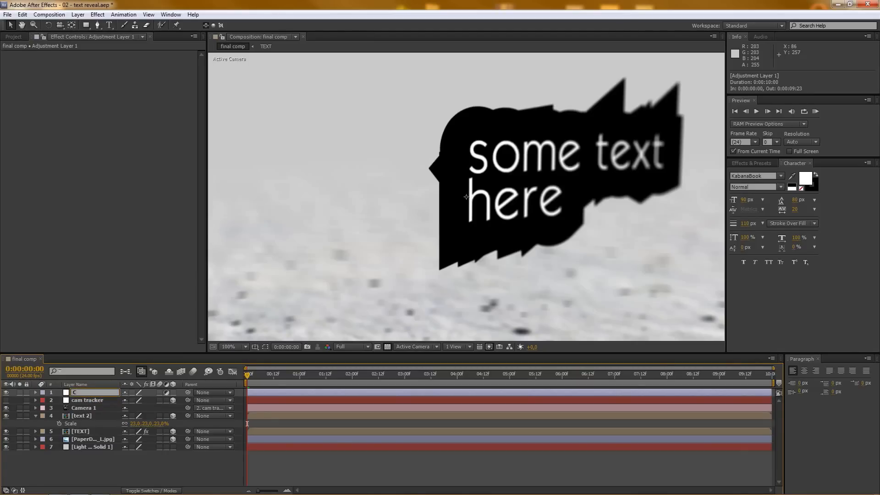
{"action": "type", "text": "C"}
{"action": "key", "text": "Return"}
Step: Apply a Photo Filter color correction to the CC layer and choose Warming Filter (81)
{"action": "right_click", "coordinate": [59, 140]}
{"action": "mouse_move", "coordinate": [79, 196]}
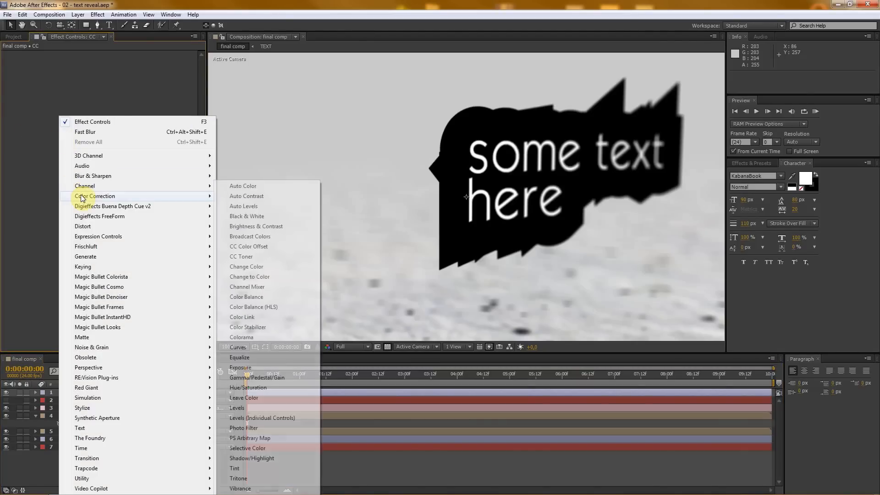
{"action": "left_click", "coordinate": [243, 428]}
{"action": "left_click", "coordinate": [138, 62]}
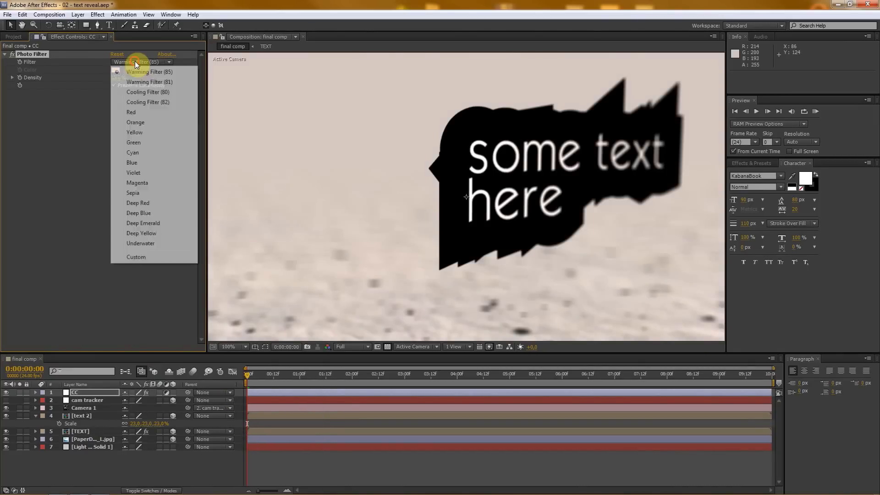
{"action": "left_click", "coordinate": [150, 82]}
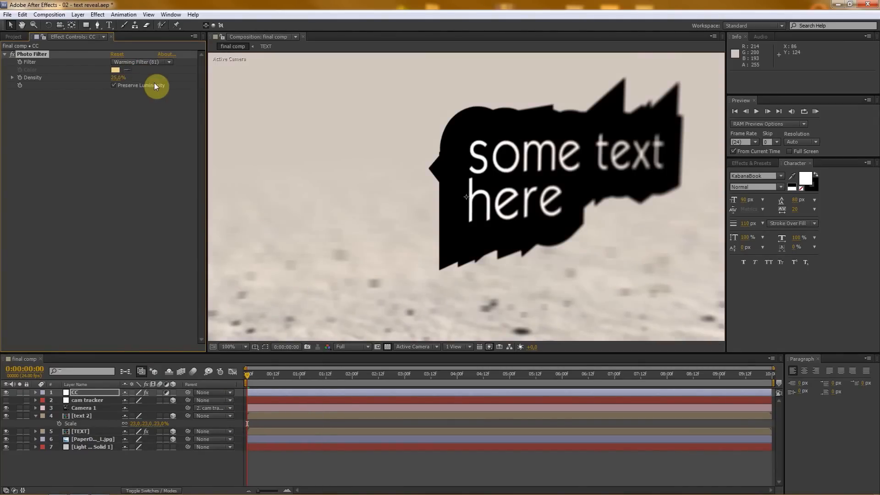
Step: Try a density of 65% for the CC layer's Photo Filter
{"action": "left_click", "coordinate": [122, 80]}
{"action": "type", "text": "65"}
{"action": "key", "text": "Return"}
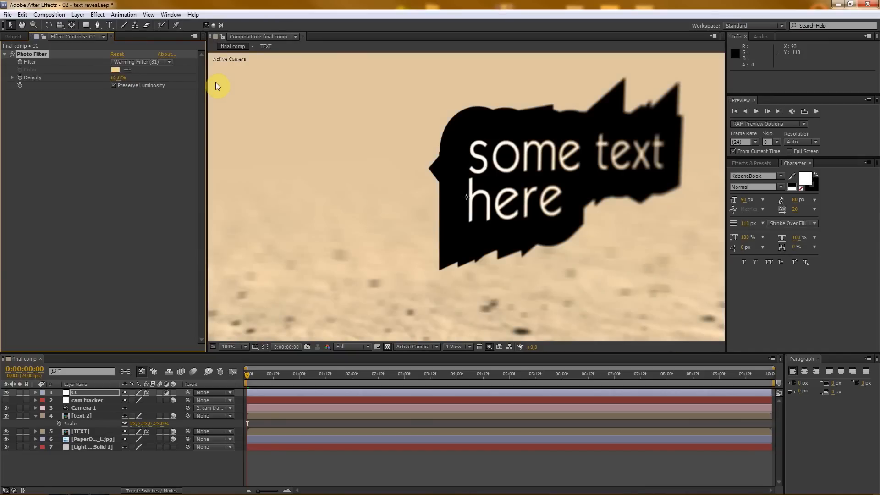
Step: Set the Photo Filter's density on the CC layer to 50%
{"action": "left_click", "coordinate": [116, 78]}
{"action": "type", "text": "50"}
{"action": "key", "text": "Return"}
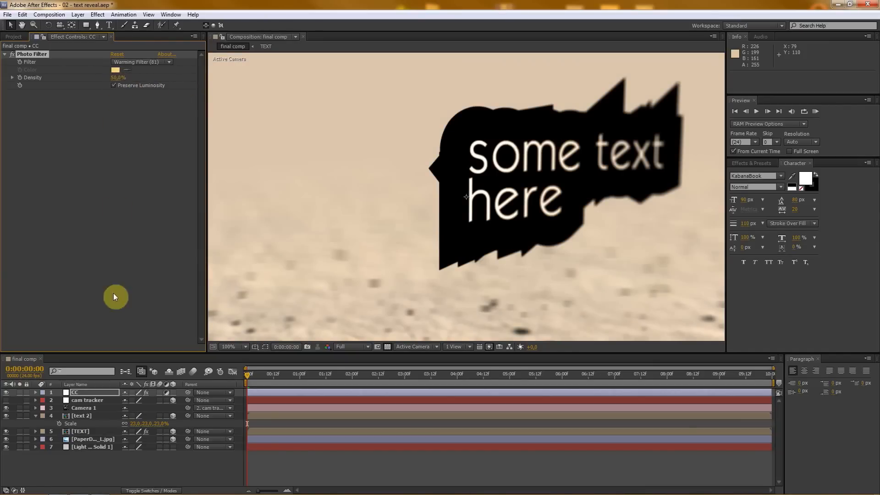
{"action": "left_click", "coordinate": [128, 461]}
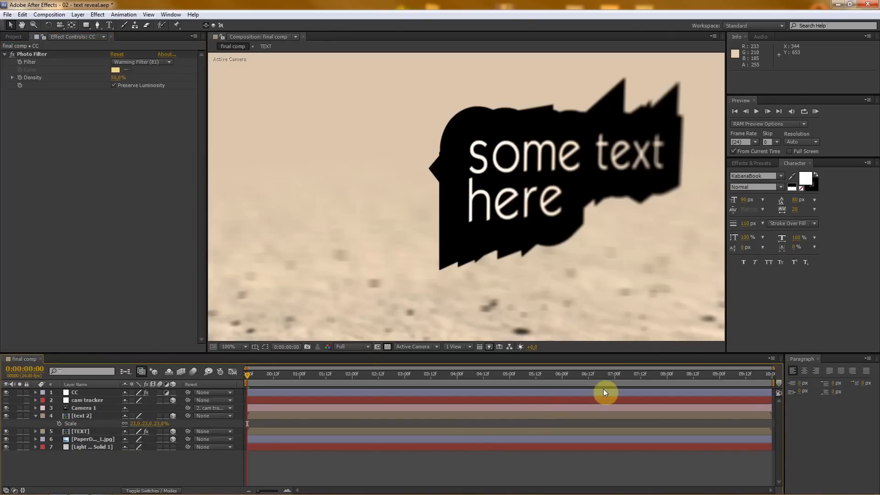
Step: At 0:00:05:14, add a black 1280 x 720 solid named "vignet" and place it directly beneath the CC layer
{"action": "left_click", "coordinate": [540, 375]}
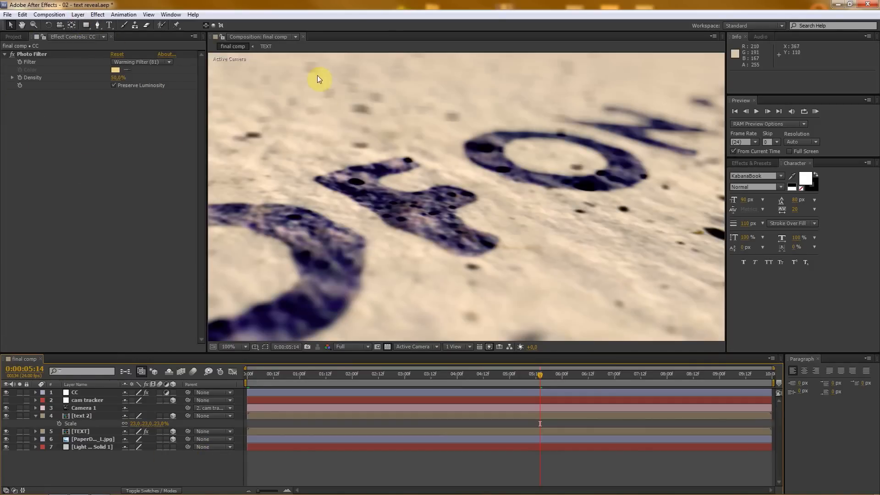
{"action": "left_click", "coordinate": [76, 18]}
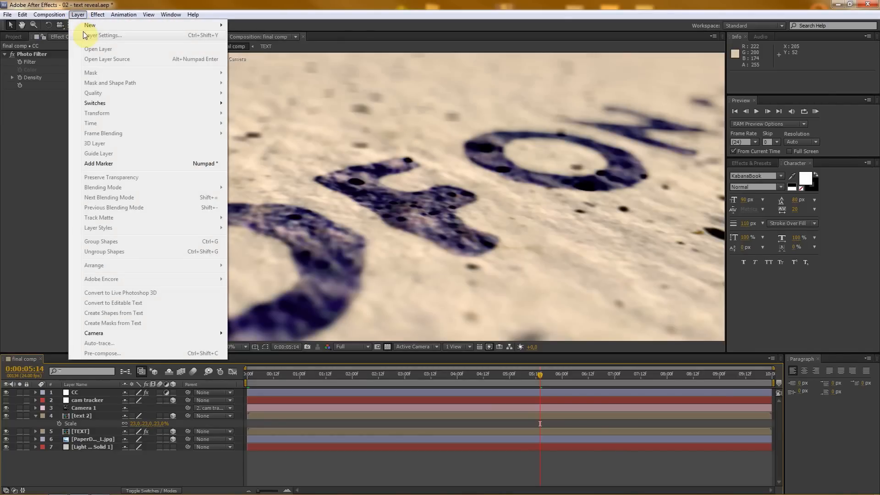
{"action": "mouse_move", "coordinate": [87, 25]}
{"action": "left_click", "coordinate": [260, 35]}
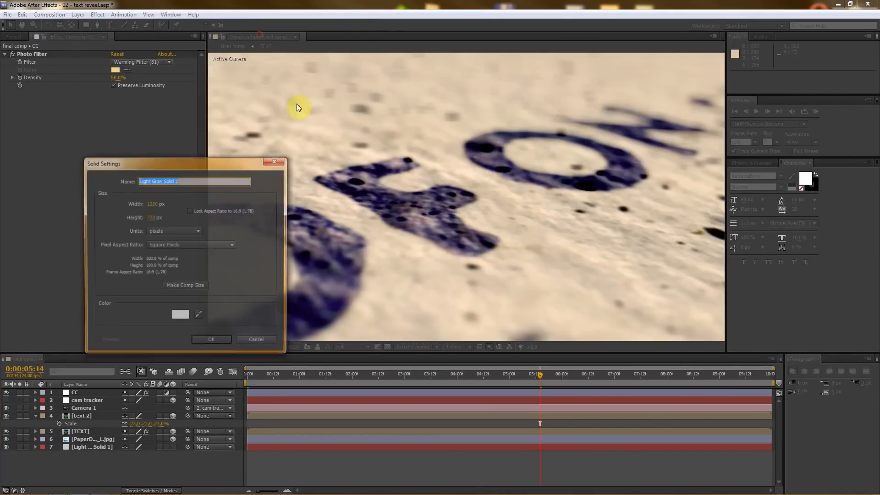
{"action": "left_click", "coordinate": [186, 313]}
{"action": "left_click_drag", "start_coordinate": [448, 359], "coordinate": [361, 464]}
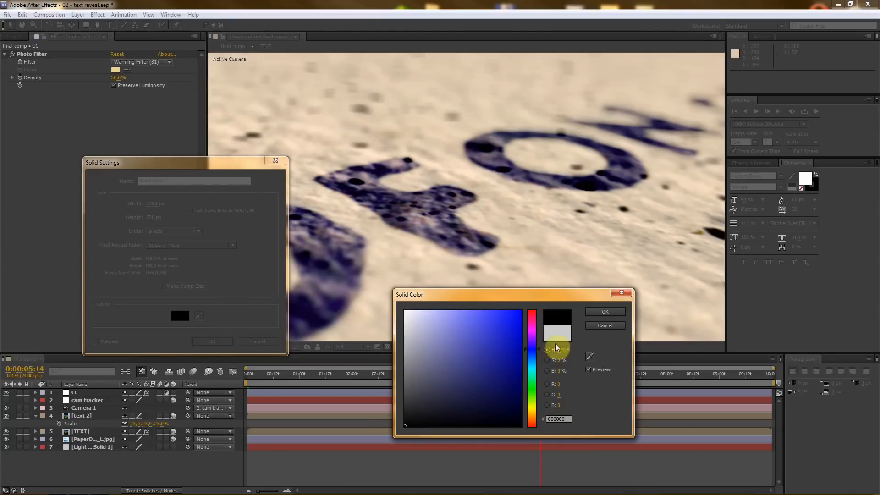
{"action": "left_click", "coordinate": [604, 313]}
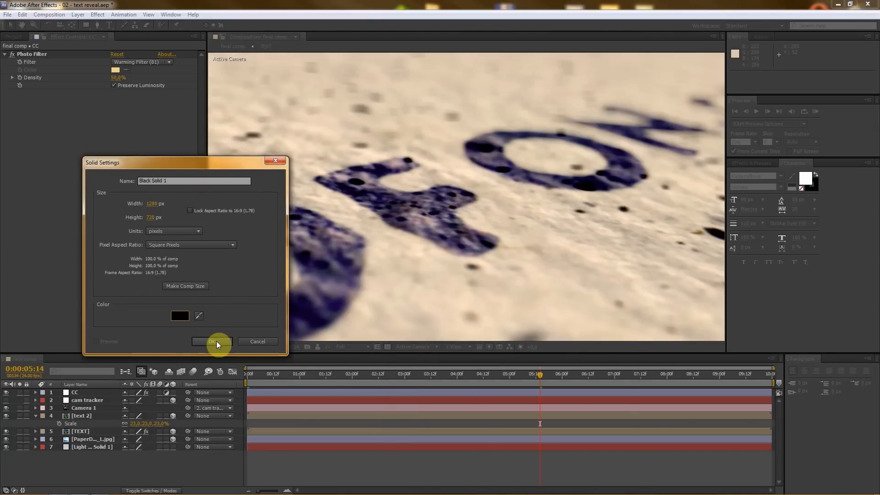
{"action": "left_click_drag", "start_coordinate": [200, 186], "coordinate": [36, 180]}
{"action": "type", "text": "vi"}
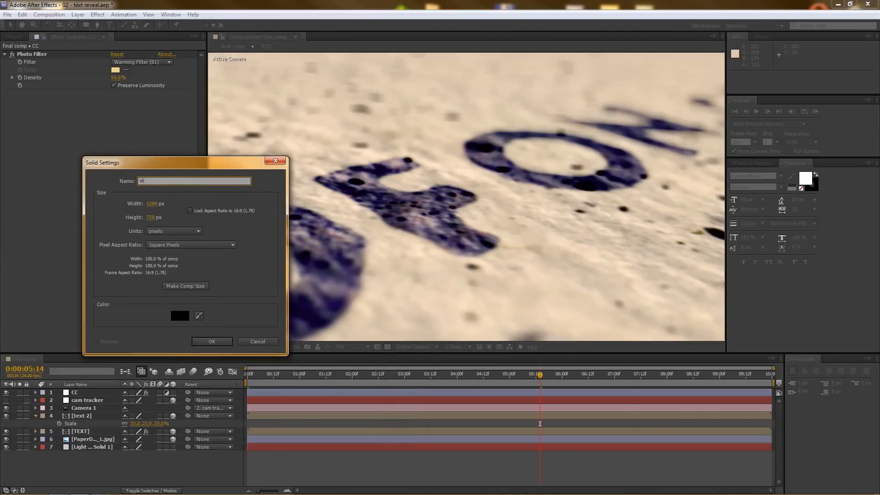
{"action": "type", "text": "gnet"}
{"action": "key", "text": "Return"}
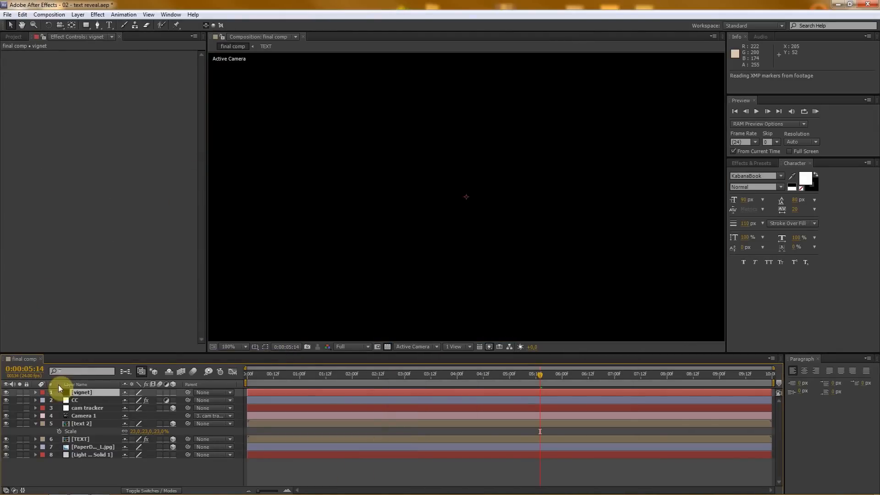
{"action": "left_click_drag", "start_coordinate": [95, 394], "coordinate": [86, 405]}
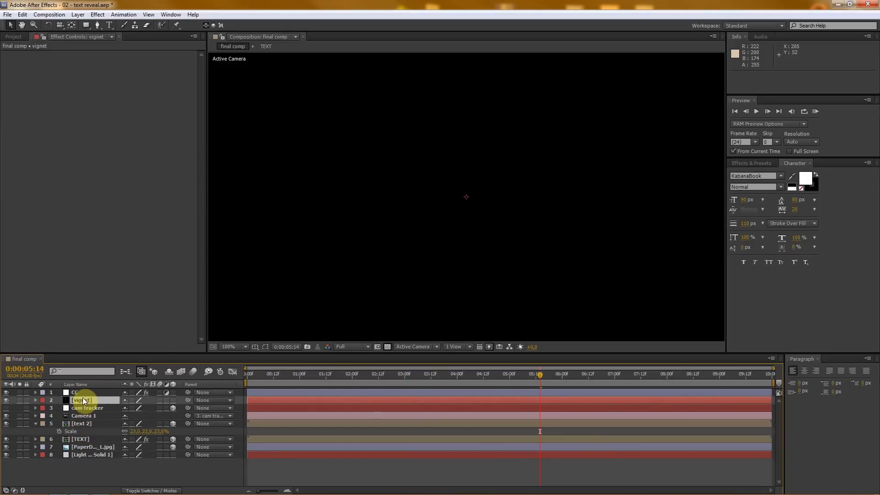
Step: Add an elliptical mask filling the whole frame of the vignet layer
{"action": "left_click", "coordinate": [86, 24]}
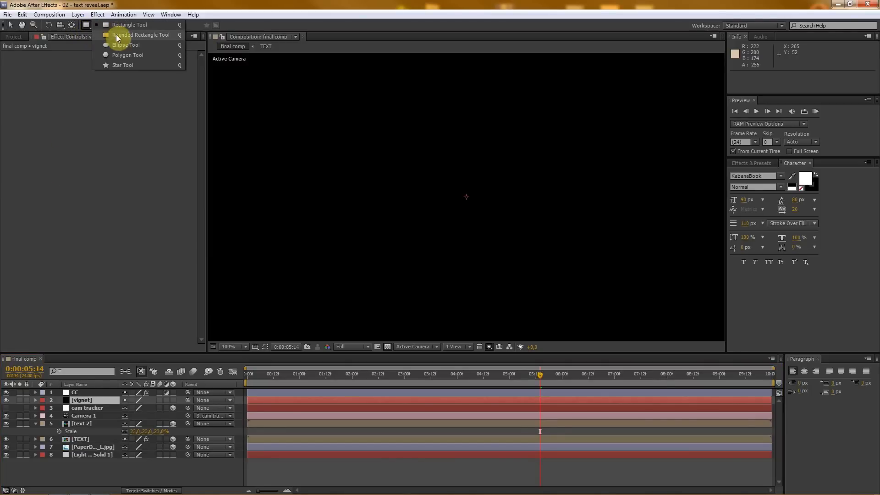
{"action": "left_click", "coordinate": [131, 45]}
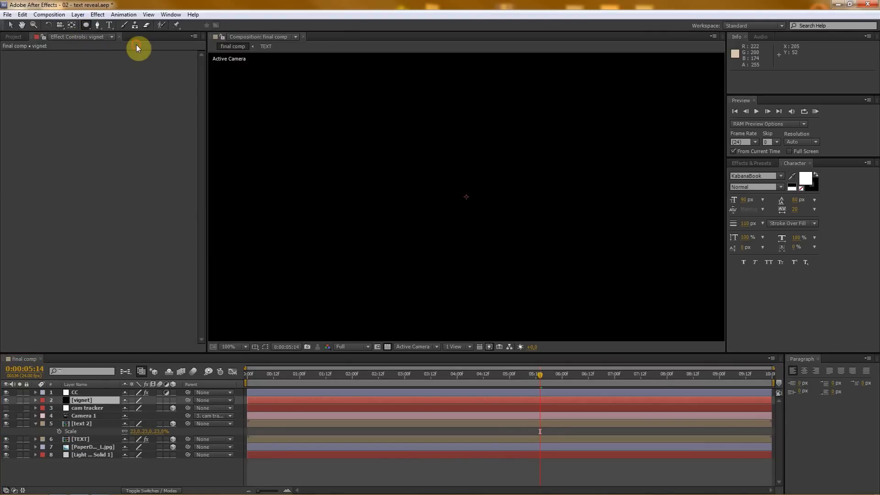
{"action": "double_click", "coordinate": [86, 24]}
{"action": "key", "text": "v"}
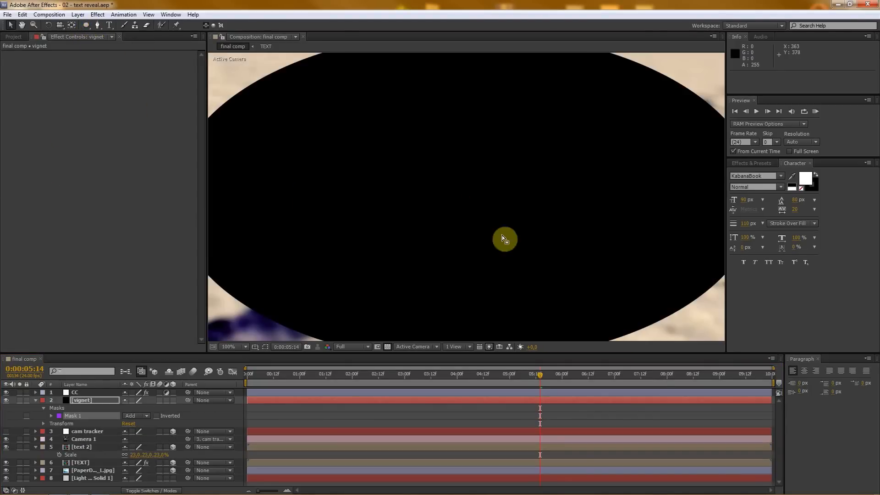
{"action": "scroll", "coordinate": [316, 173], "scroll_direction": "down", "scroll_amount": 1}
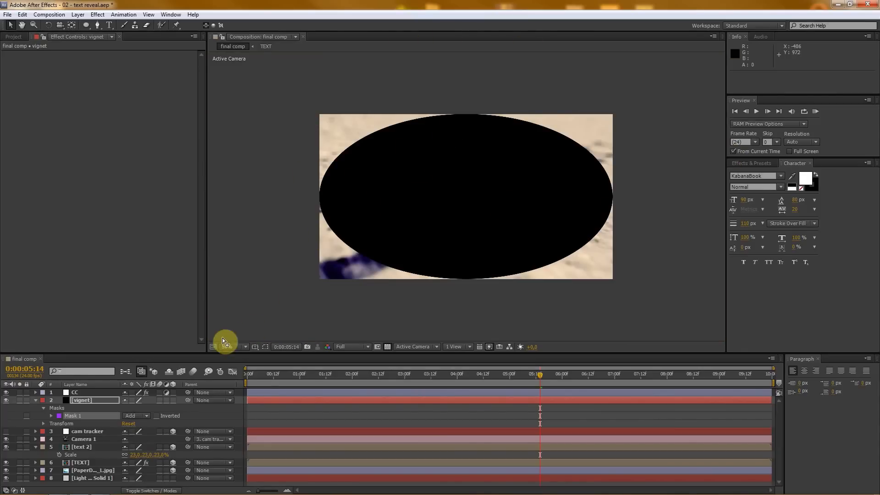
{"action": "left_click_drag", "start_coordinate": [266, 356], "coordinate": [267, 292]}
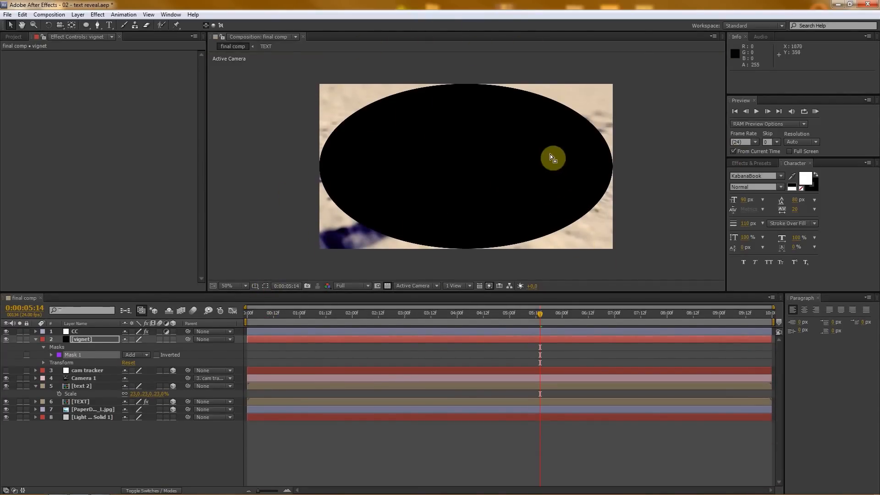
Step: Set the vignet layer's elliptical mask mode to Subtract
{"action": "left_click", "coordinate": [86, 339]}
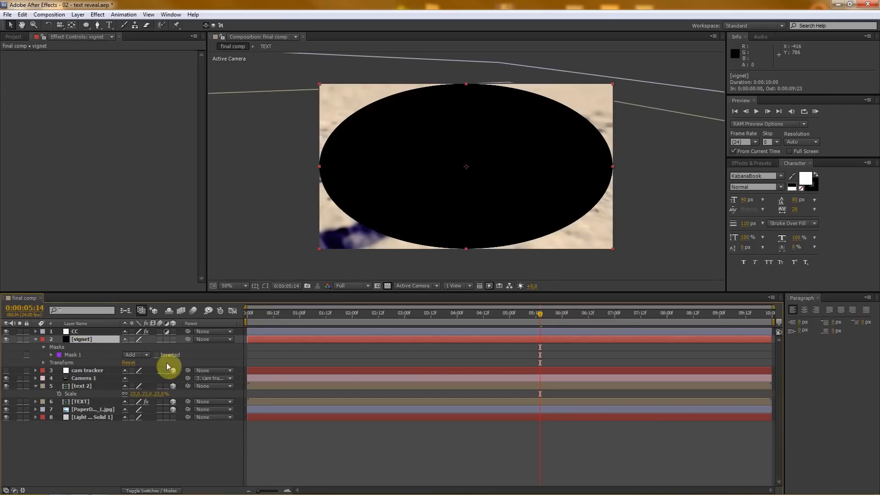
{"action": "left_click", "coordinate": [135, 356]}
{"action": "left_click", "coordinate": [148, 385]}
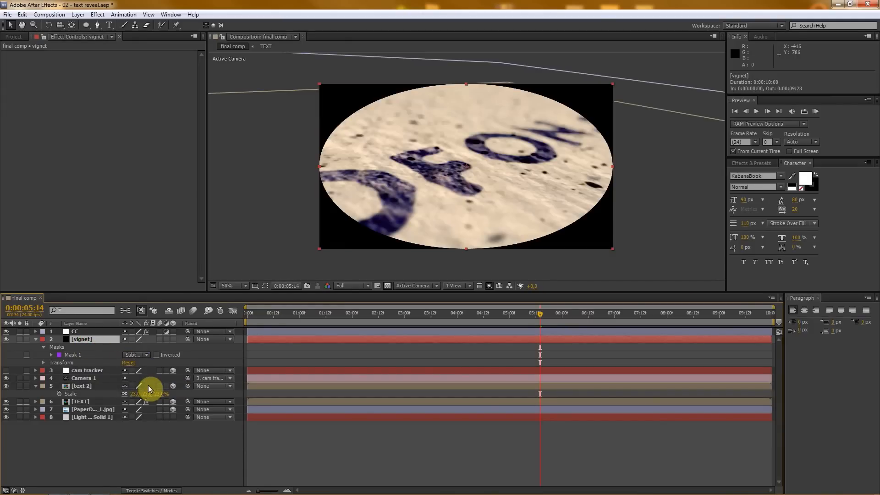
Step: Set the mask feather on the vignet layer to 250 pixels
{"action": "left_click", "coordinate": [80, 339]}
{"action": "key", "text": "f"}
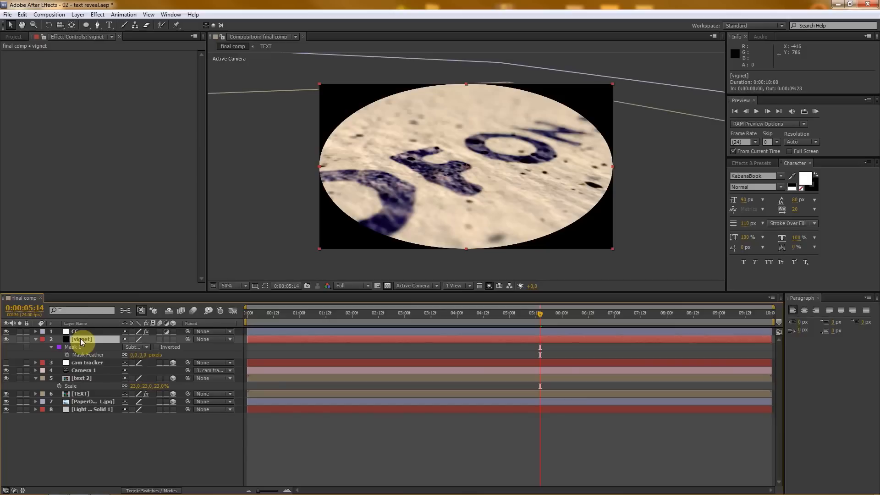
{"action": "left_click", "coordinate": [134, 356]}
{"action": "type", "text": "250"}
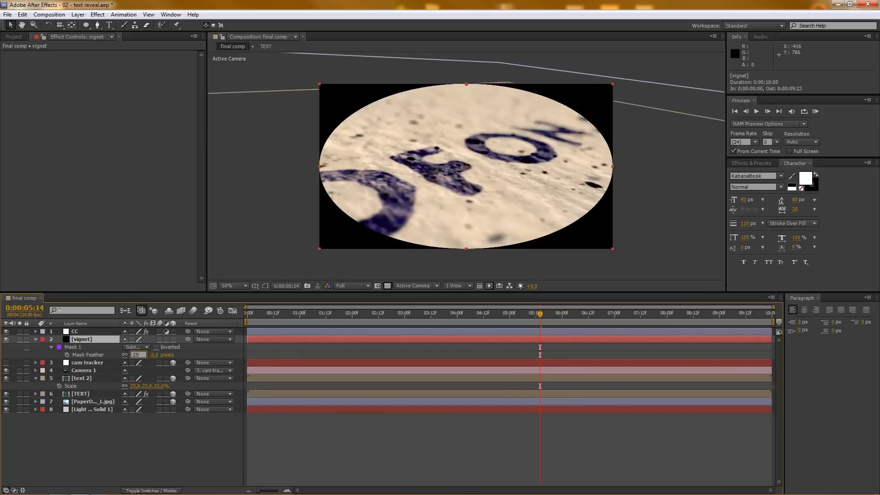
{"action": "key", "text": "Return"}
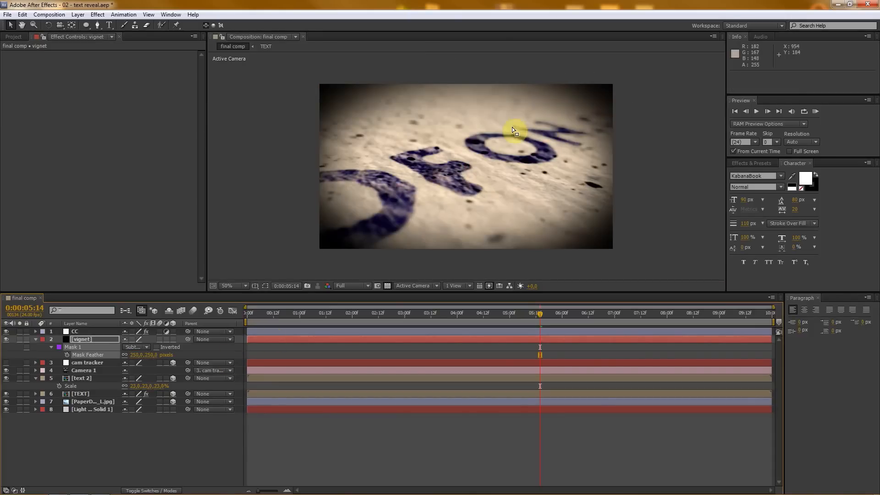
Step: Set the vignet layer's blending mode to Classic Color Burn
{"action": "key", "text": "period"}
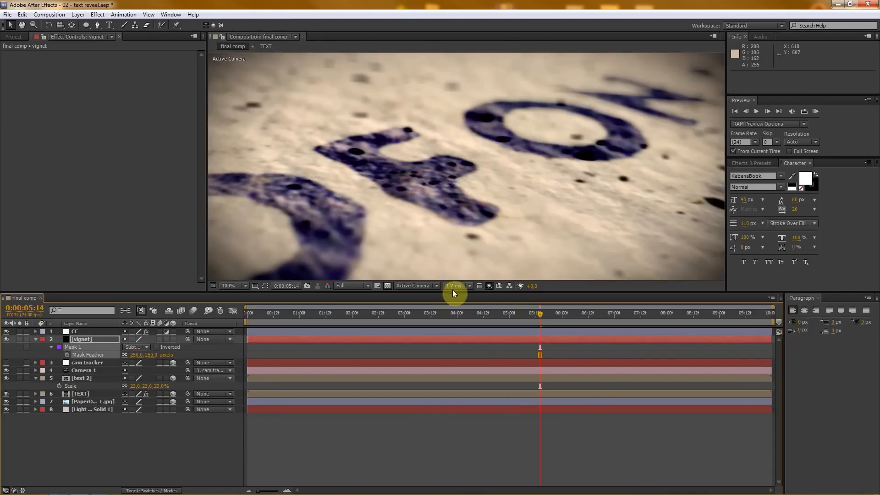
{"action": "left_click_drag", "start_coordinate": [209, 249], "coordinate": [96, 248]}
{"action": "left_click_drag", "start_coordinate": [291, 292], "coordinate": [301, 404]}
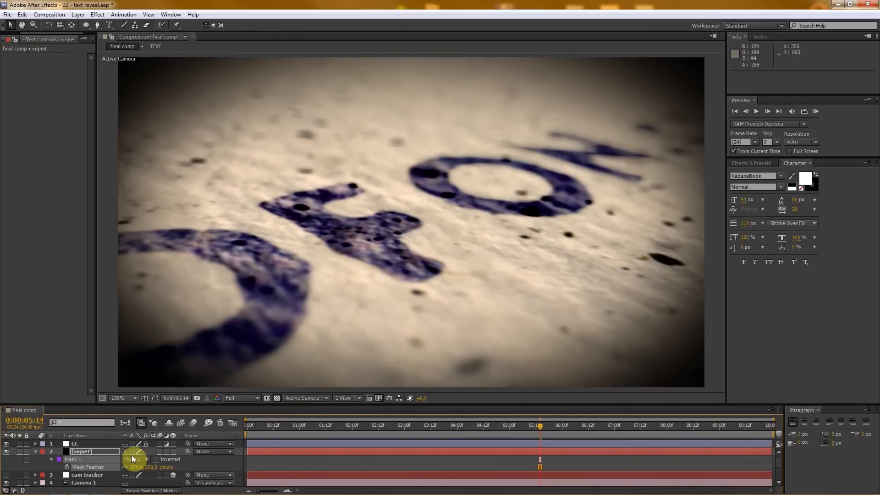
{"action": "left_click", "coordinate": [88, 453]}
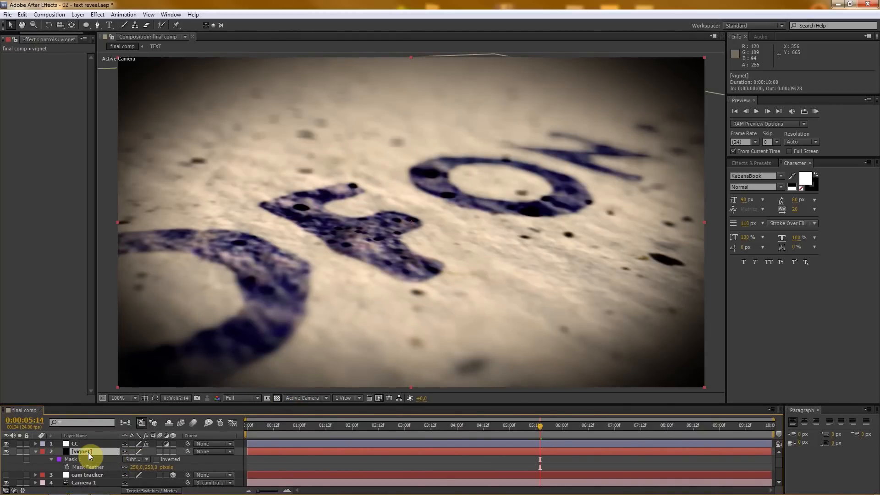
{"action": "key", "text": "F4"}
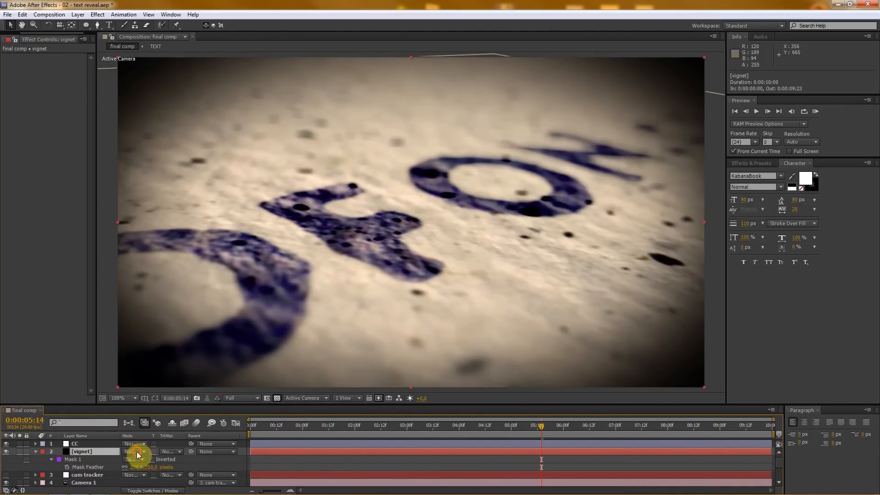
{"action": "left_click", "coordinate": [137, 452]}
{"action": "left_click", "coordinate": [166, 108]}
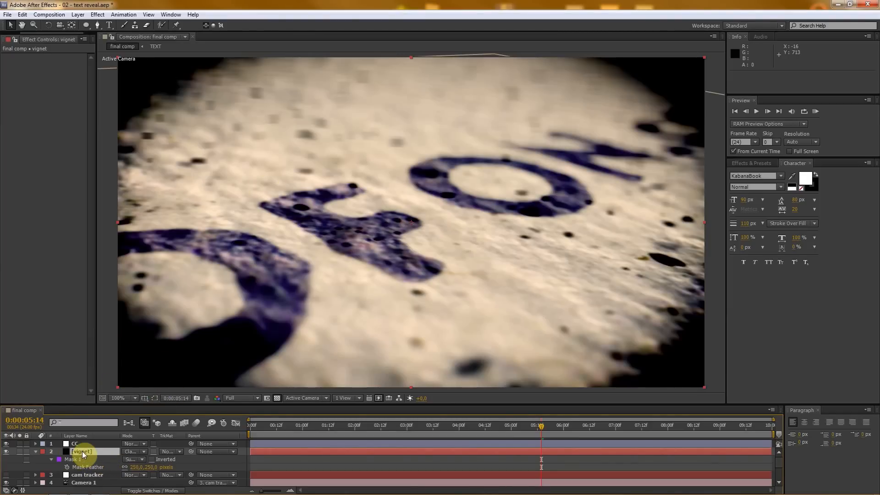
Step: Lower the vignet layer's opacity to 71% and collapse its properties
{"action": "key", "text": "t"}
{"action": "left_click_drag", "start_coordinate": [129, 463], "coordinate": [117, 459]}
{"action": "left_click_drag", "start_coordinate": [115, 458], "coordinate": [115, 459]}
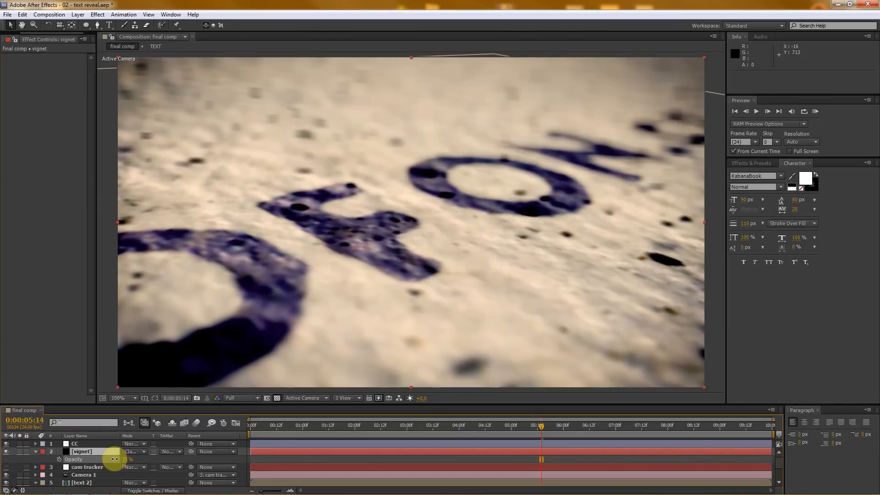
{"action": "scroll", "coordinate": [264, 285], "scroll_direction": "down", "scroll_amount": 2}
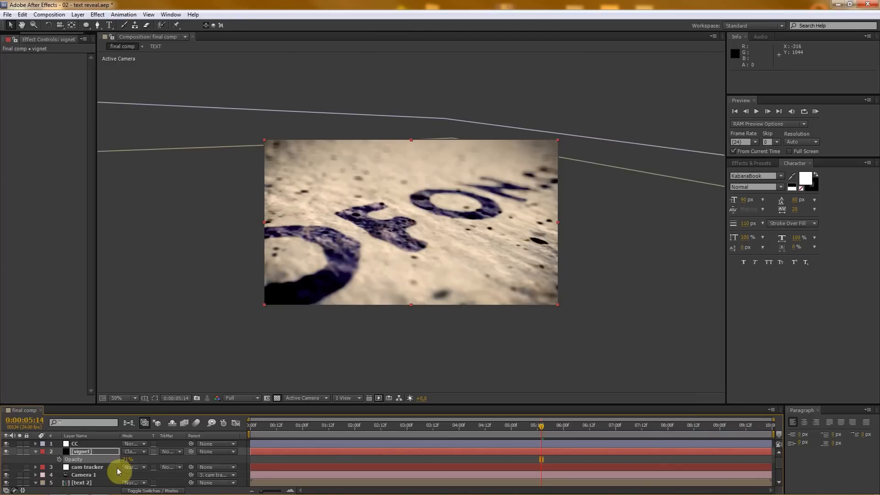
{"action": "left_click", "coordinate": [36, 452]}
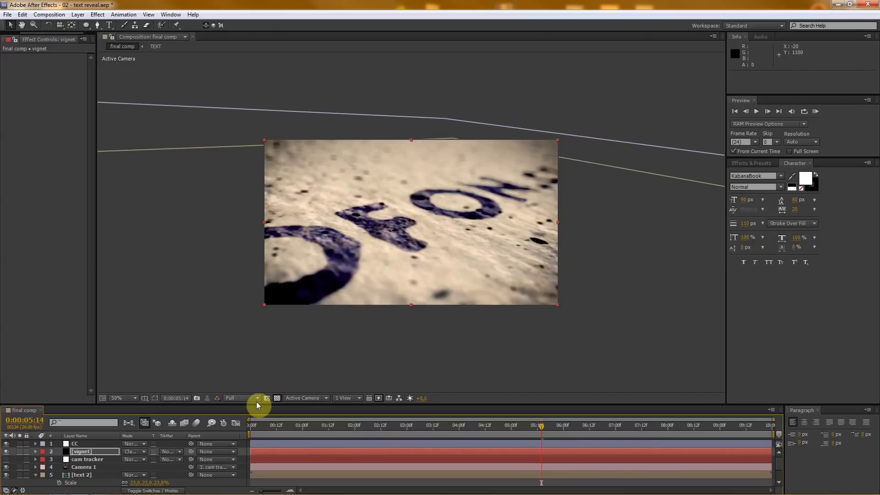
Step: Try Overlay, Multiply and Normal blending on the vignet layer and return it to Classic Color Burn
{"action": "left_click_drag", "start_coordinate": [259, 406], "coordinate": [259, 295]}
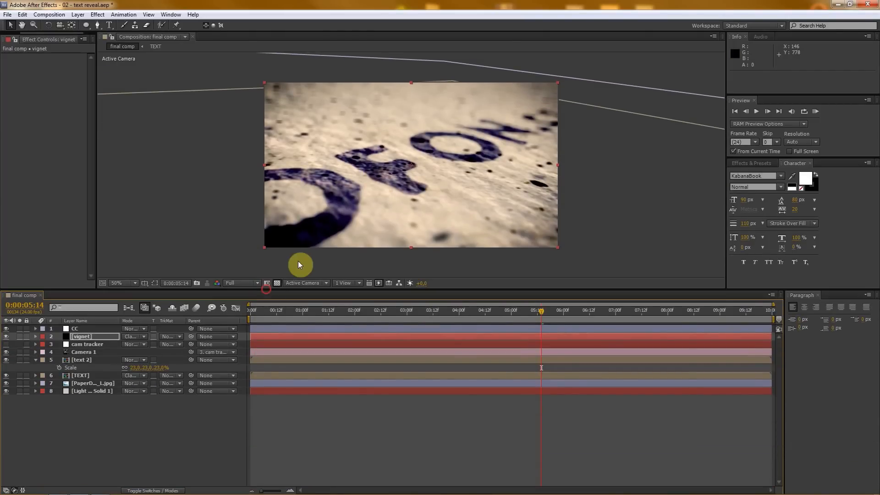
{"action": "scroll", "coordinate": [303, 257], "scroll_direction": "up", "scroll_amount": 2}
{"action": "left_click_drag", "start_coordinate": [313, 290], "coordinate": [312, 384]}
{"action": "left_click", "coordinate": [138, 431]}
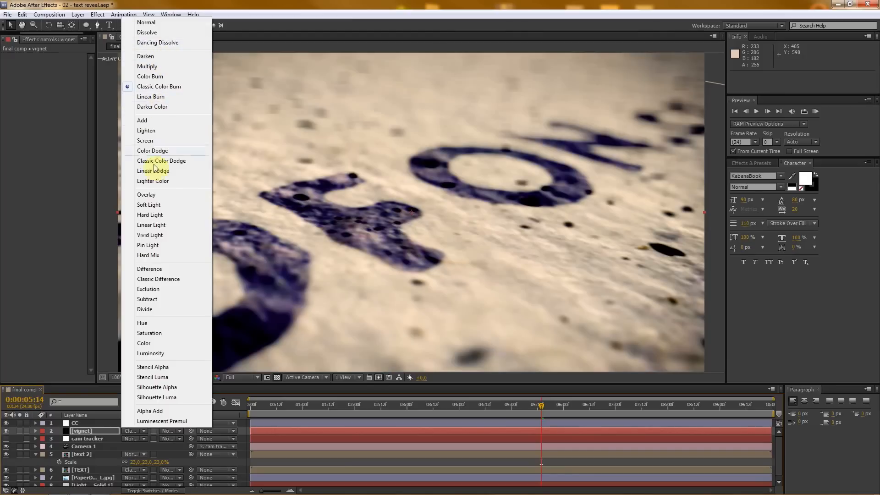
{"action": "left_click", "coordinate": [164, 196]}
{"action": "left_click", "coordinate": [135, 431]}
{"action": "left_click", "coordinate": [151, 64]}
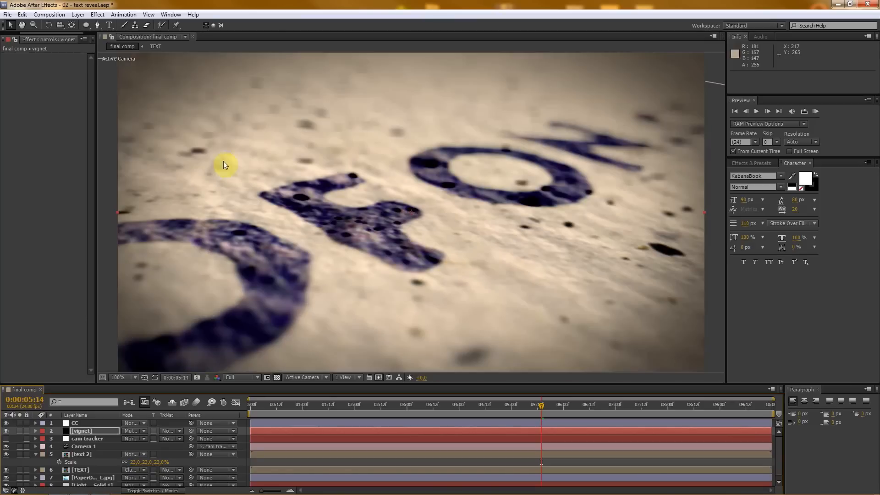
{"action": "left_click", "coordinate": [137, 431]}
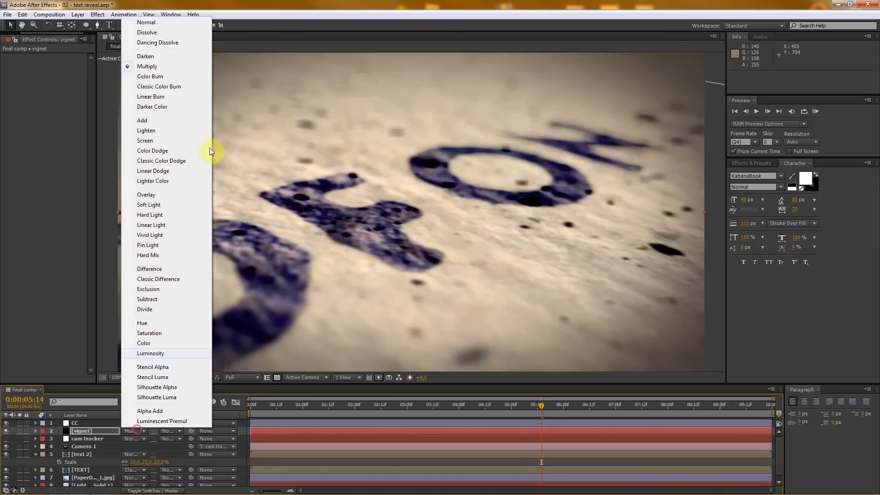
{"action": "left_click", "coordinate": [159, 24]}
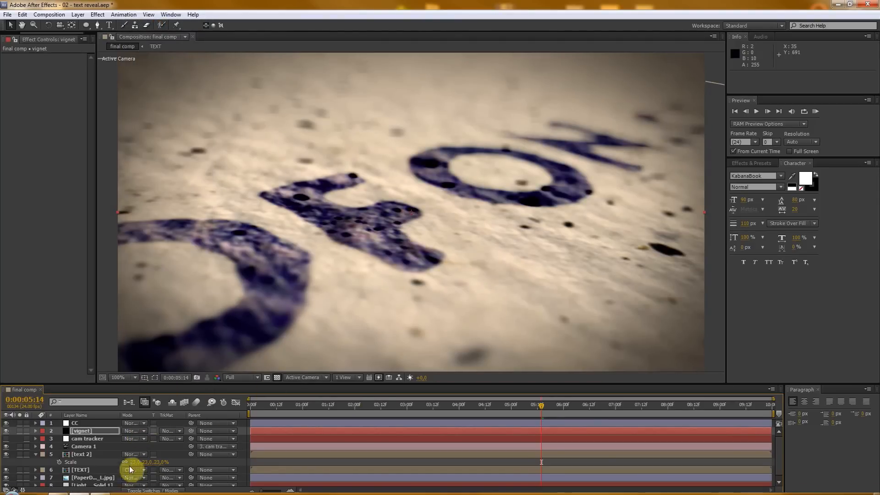
{"action": "left_click", "coordinate": [131, 431]}
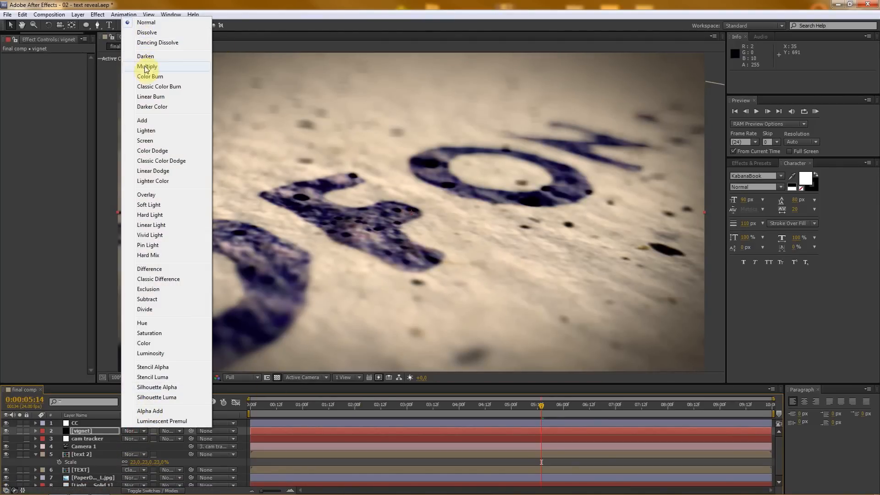
{"action": "left_click", "coordinate": [148, 87]}
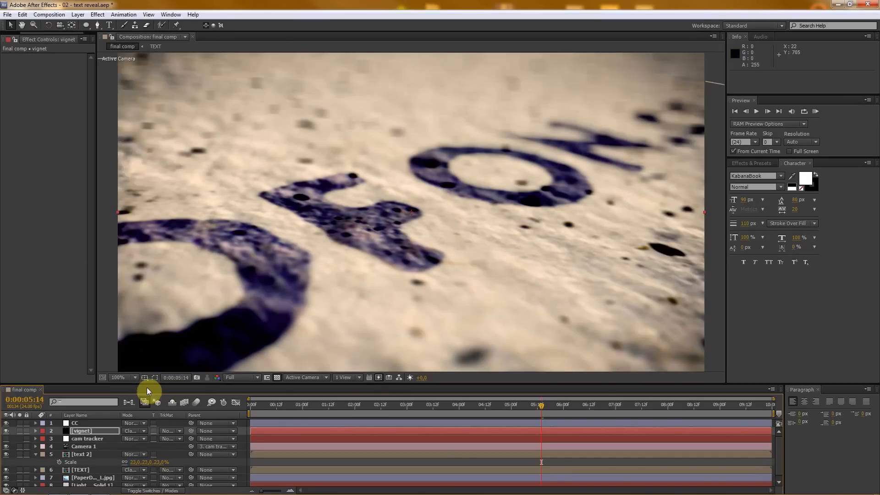
Step: RAM preview the final comp from 0:00:00:00 to check the text reveal with its color correction and vignette
{"action": "left_click_drag", "start_coordinate": [148, 384], "coordinate": [152, 363]}
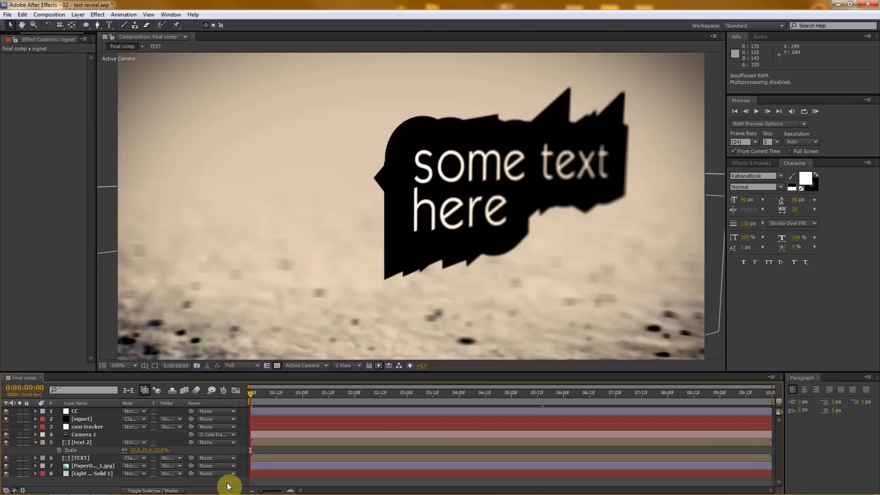
{"action": "key", "text": "KP_0"}
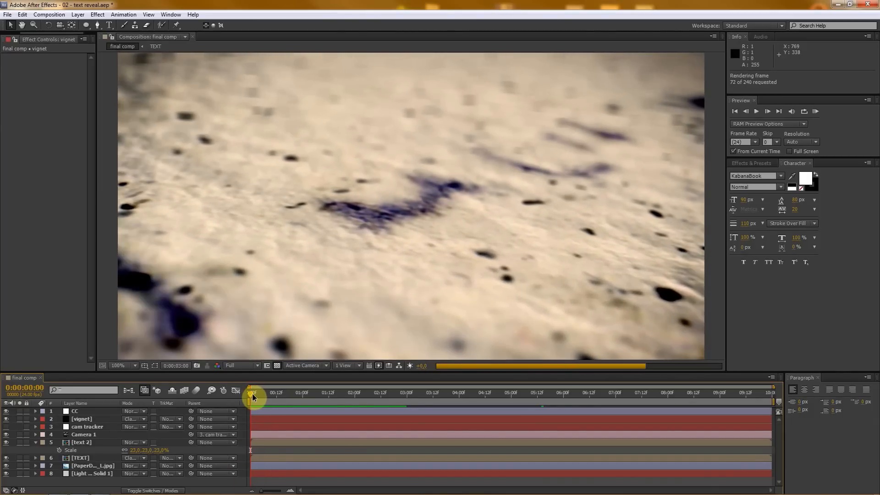
{"action": "key", "text": "space"}
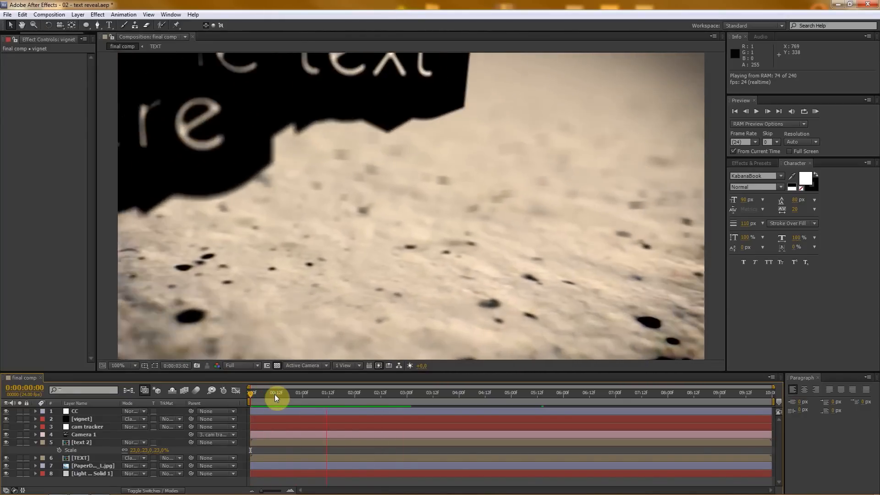
{"action": "key", "text": "KP_0"}
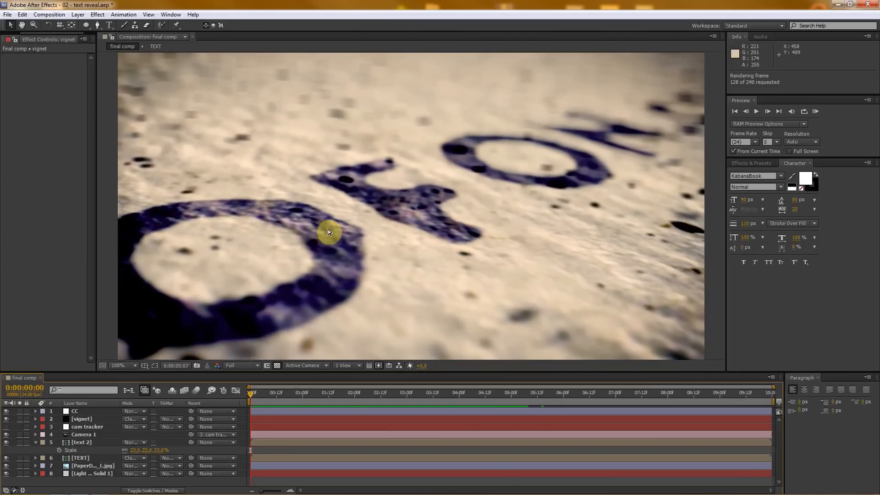
{"action": "key", "text": "space"}
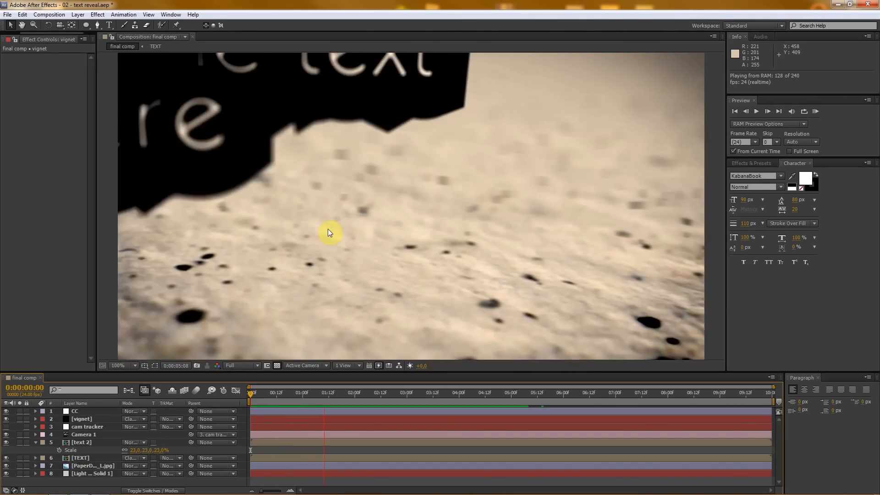